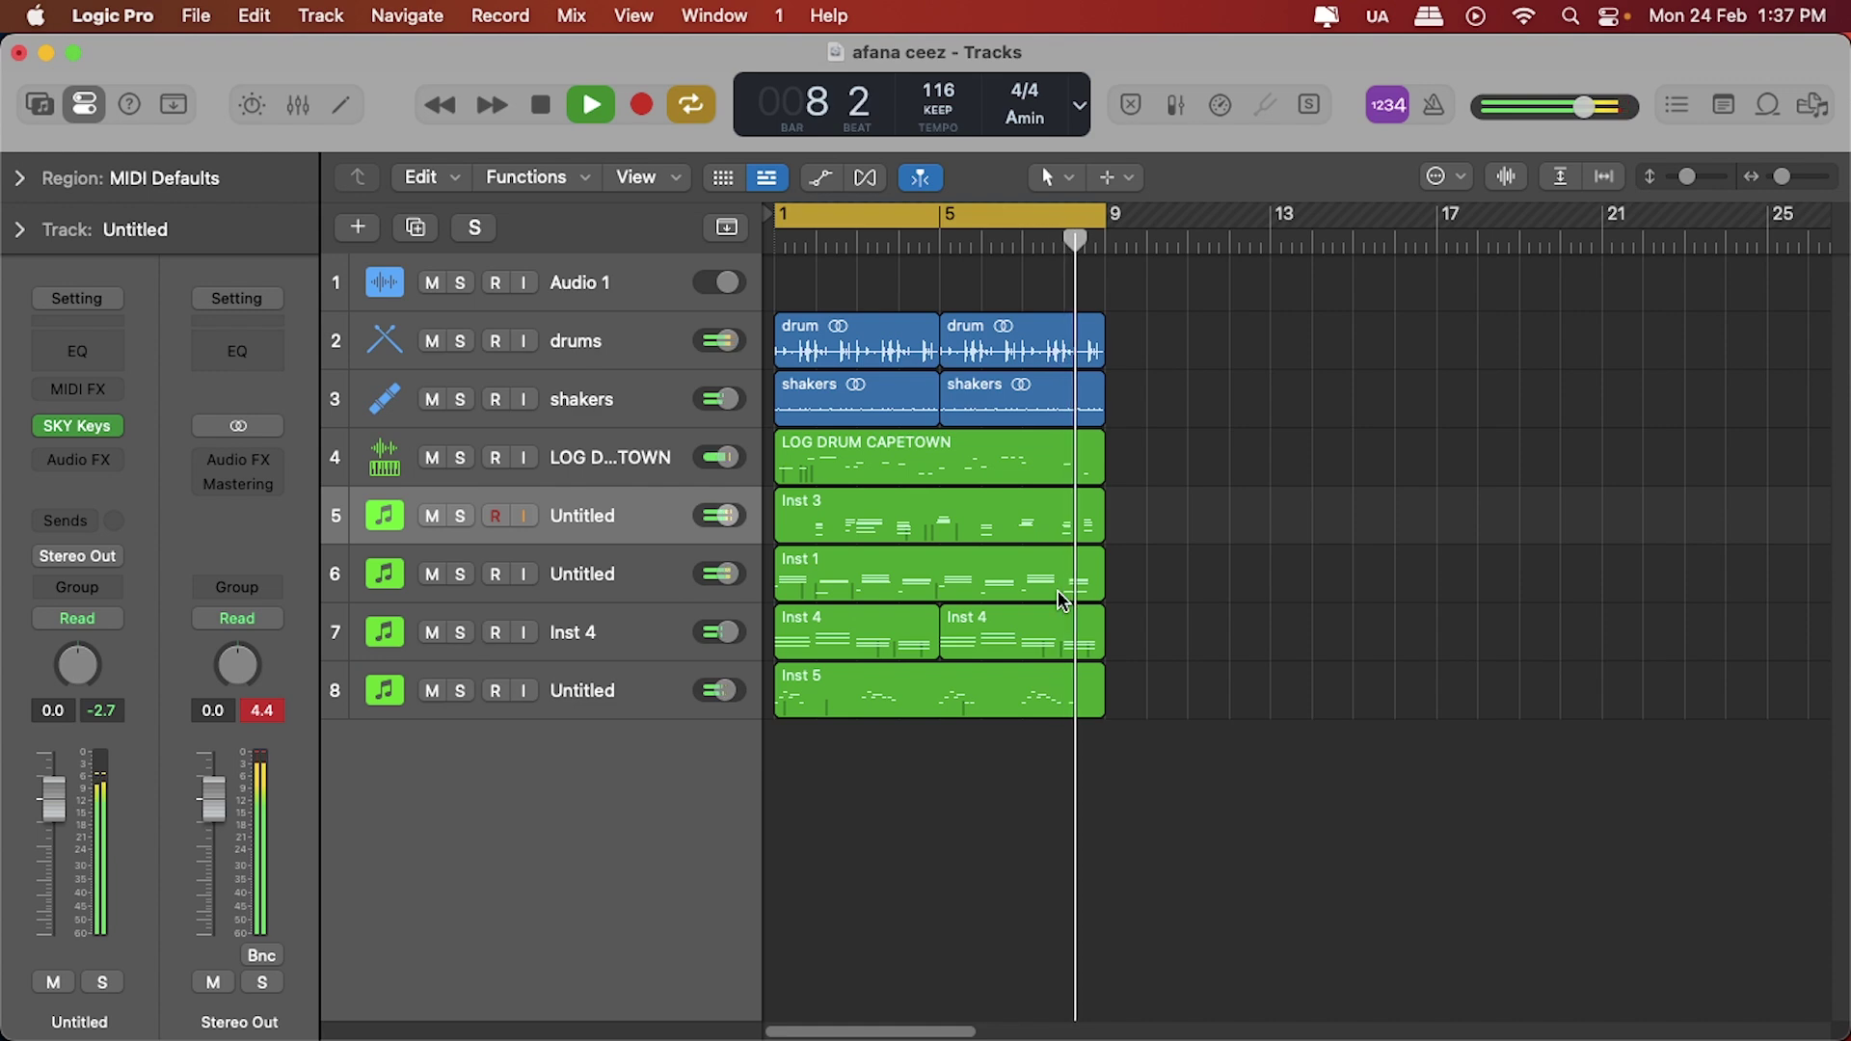
Stop the full mix, solo tracks 5 to 8, and listen to the four instruments together.
key("space")
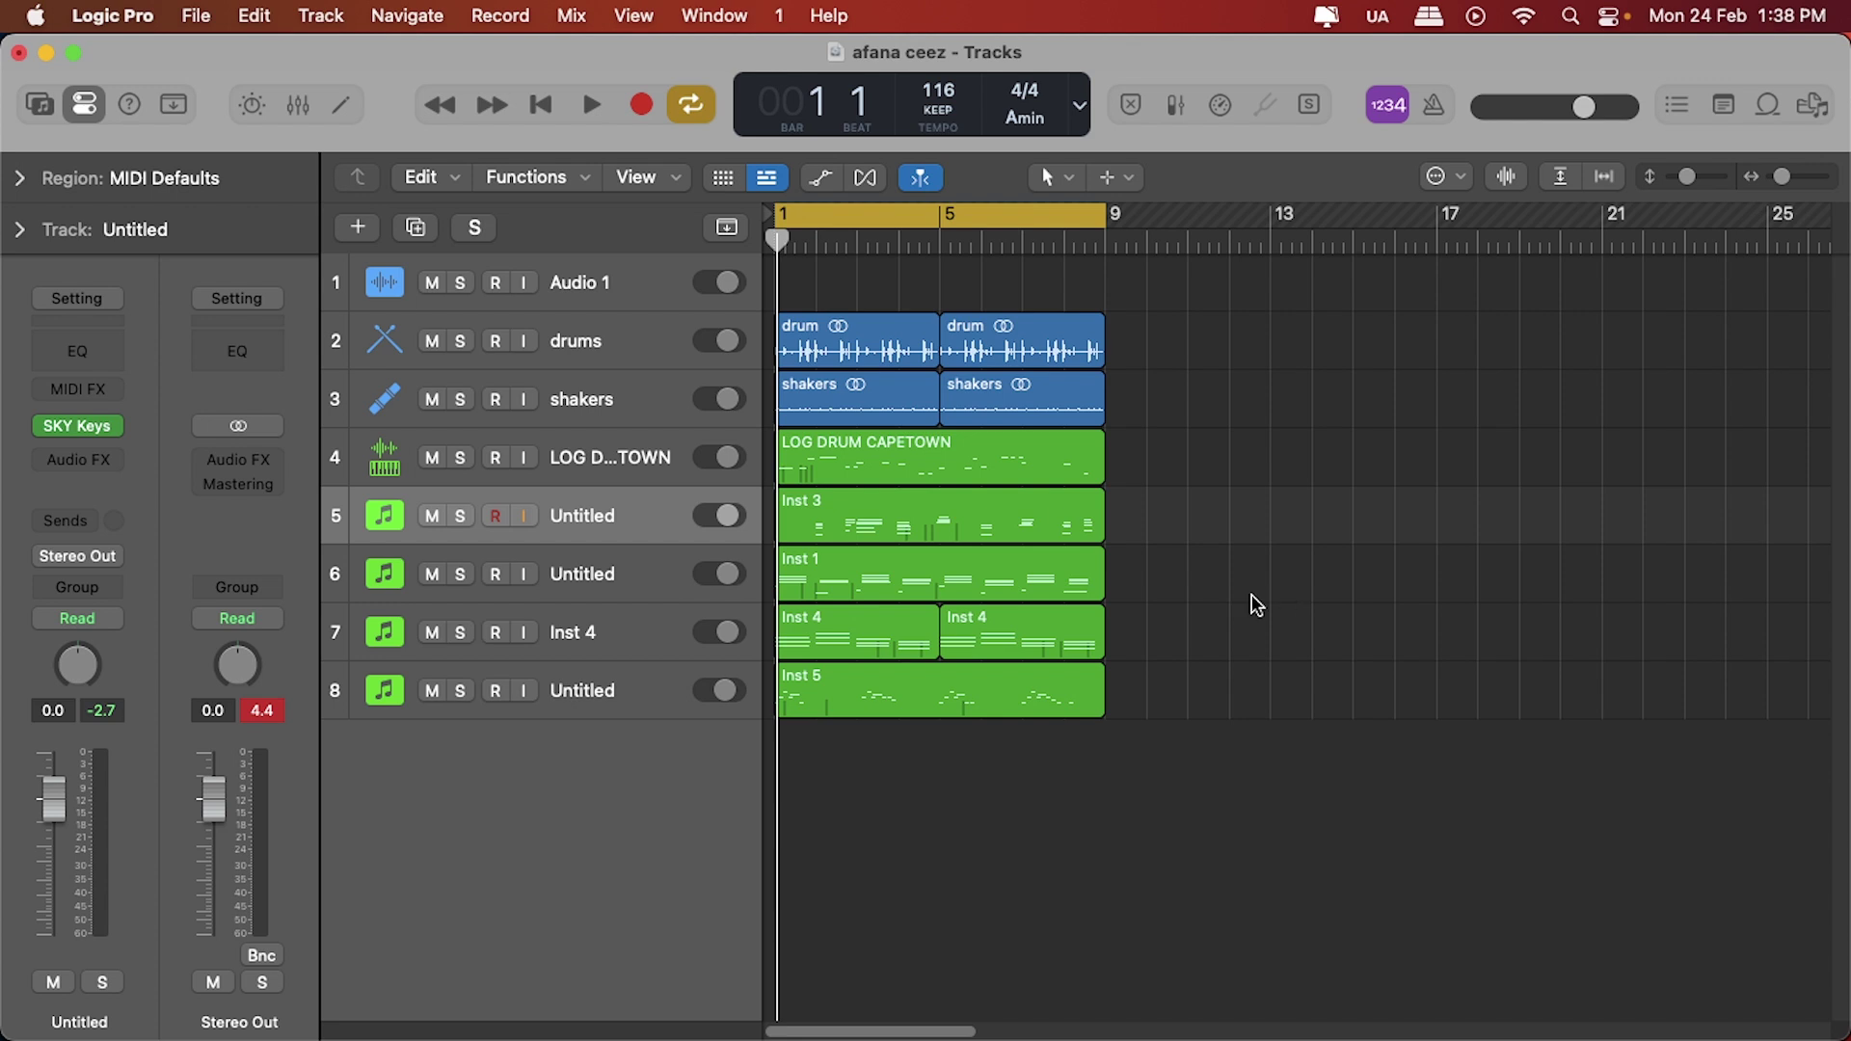
left_click(460, 516)
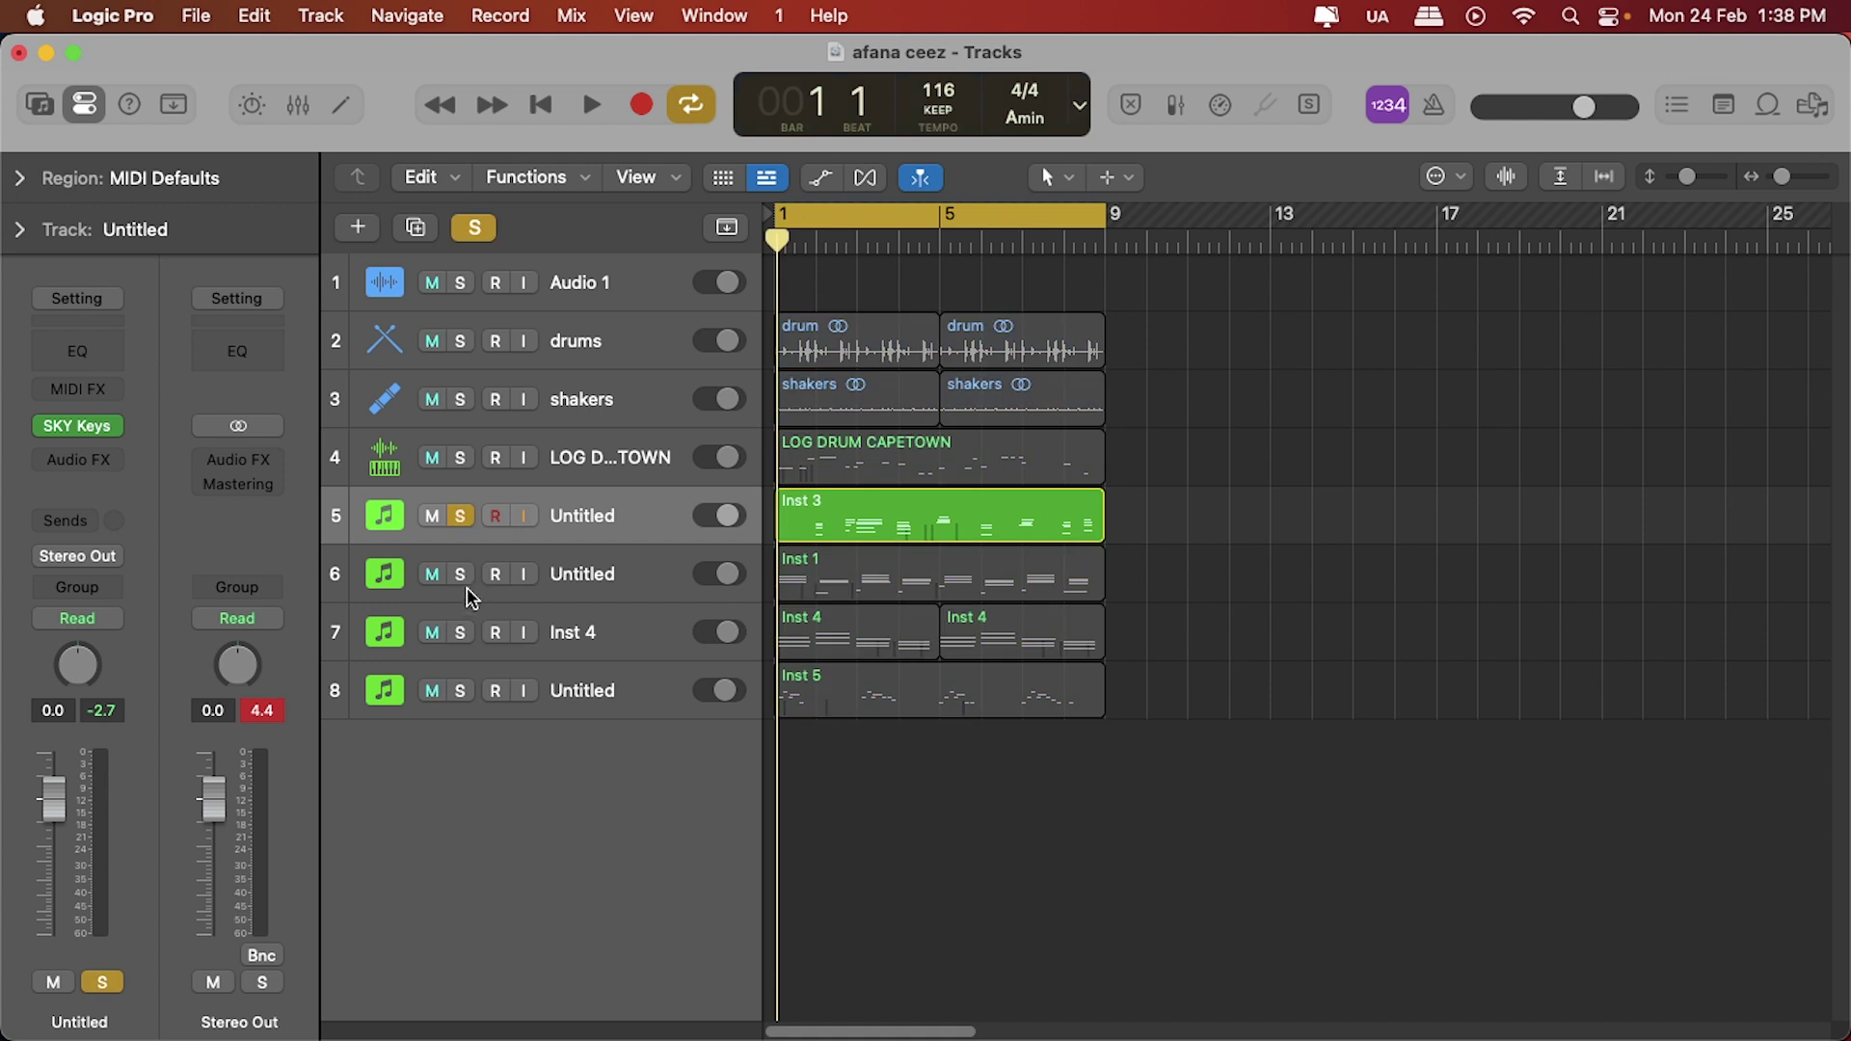
left_click(461, 576)
left_click(462, 633)
left_click(460, 690)
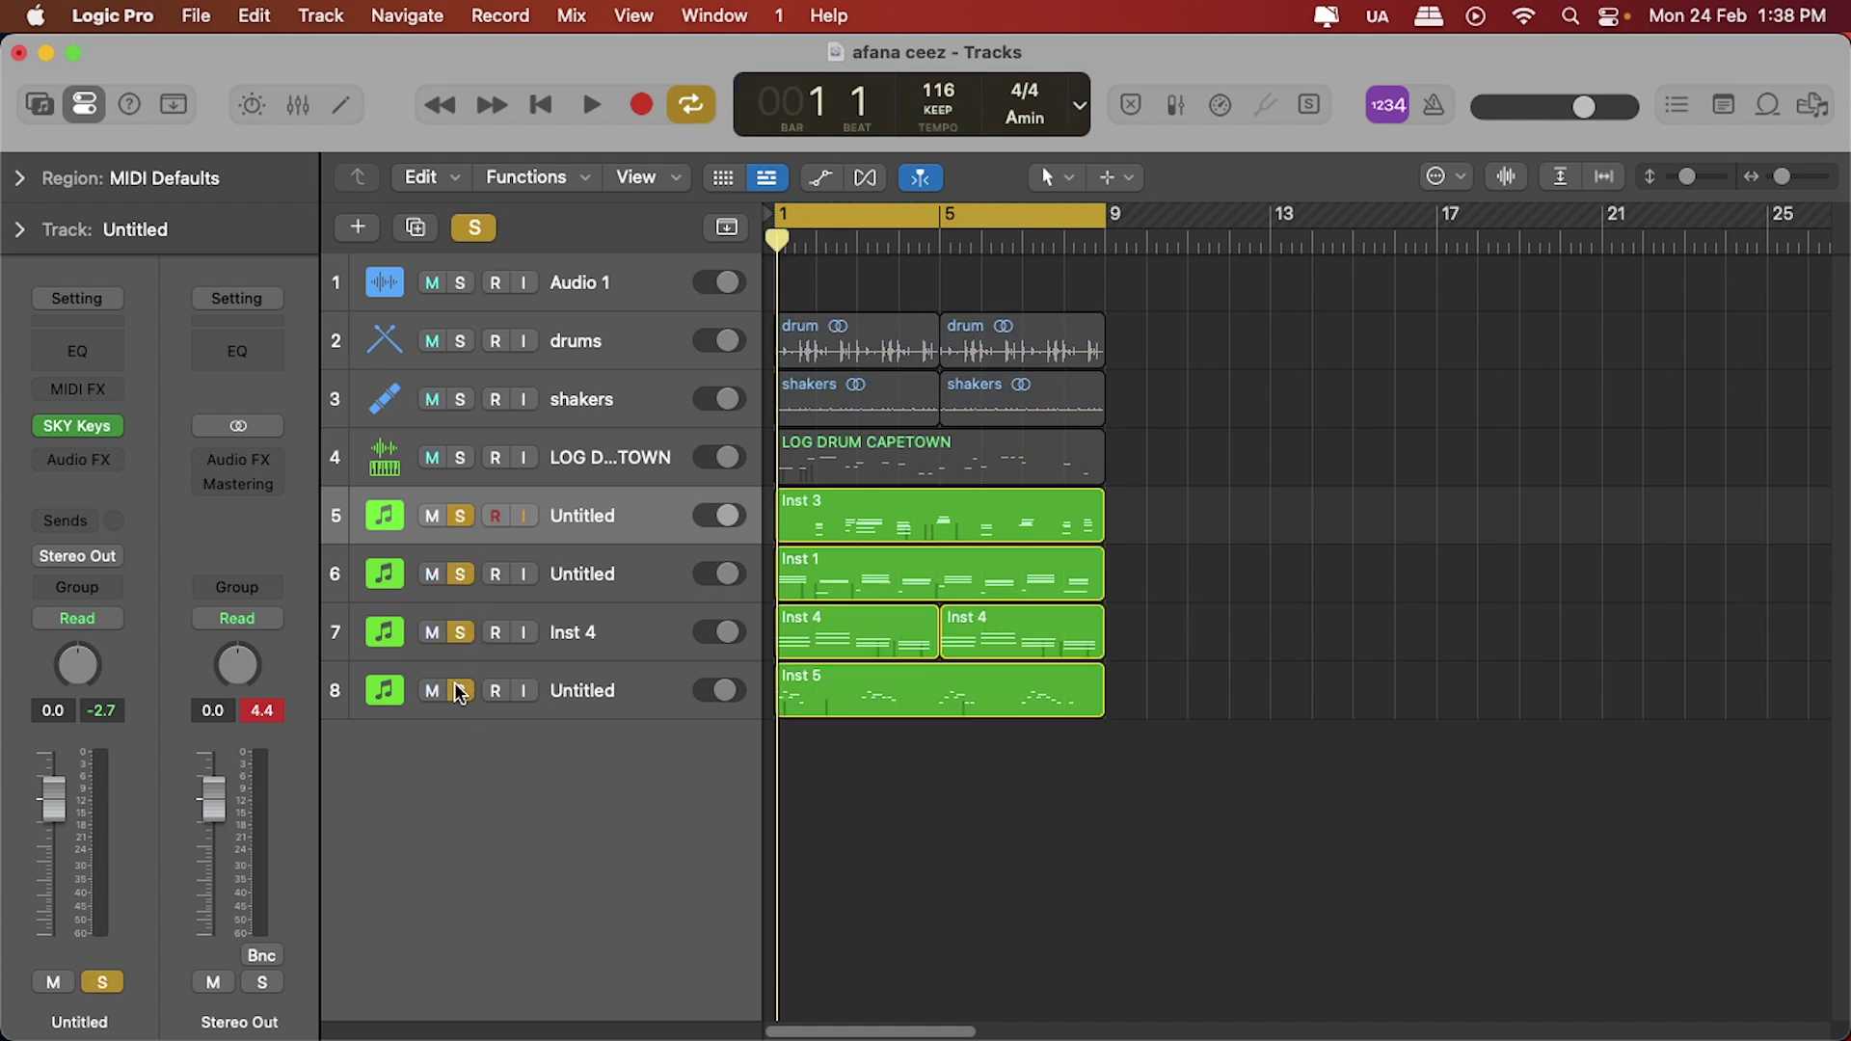
key("space")
key("space")
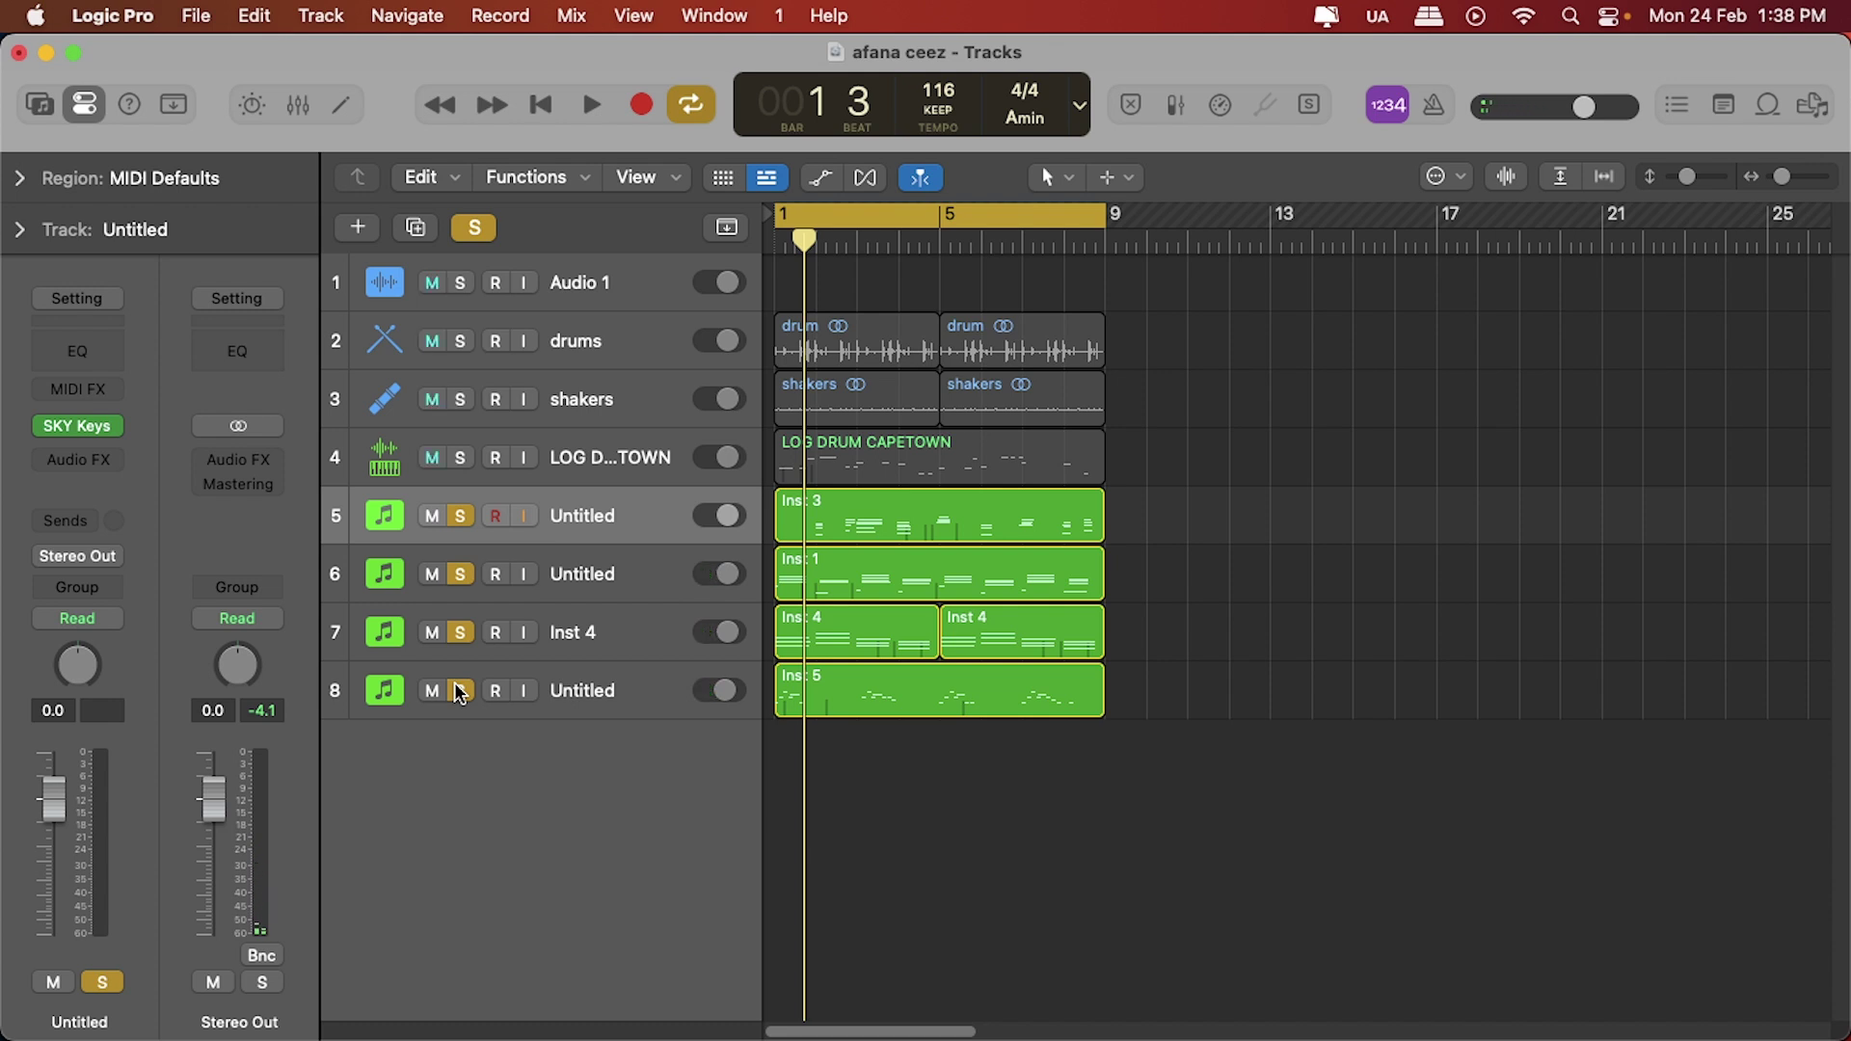
key("space")
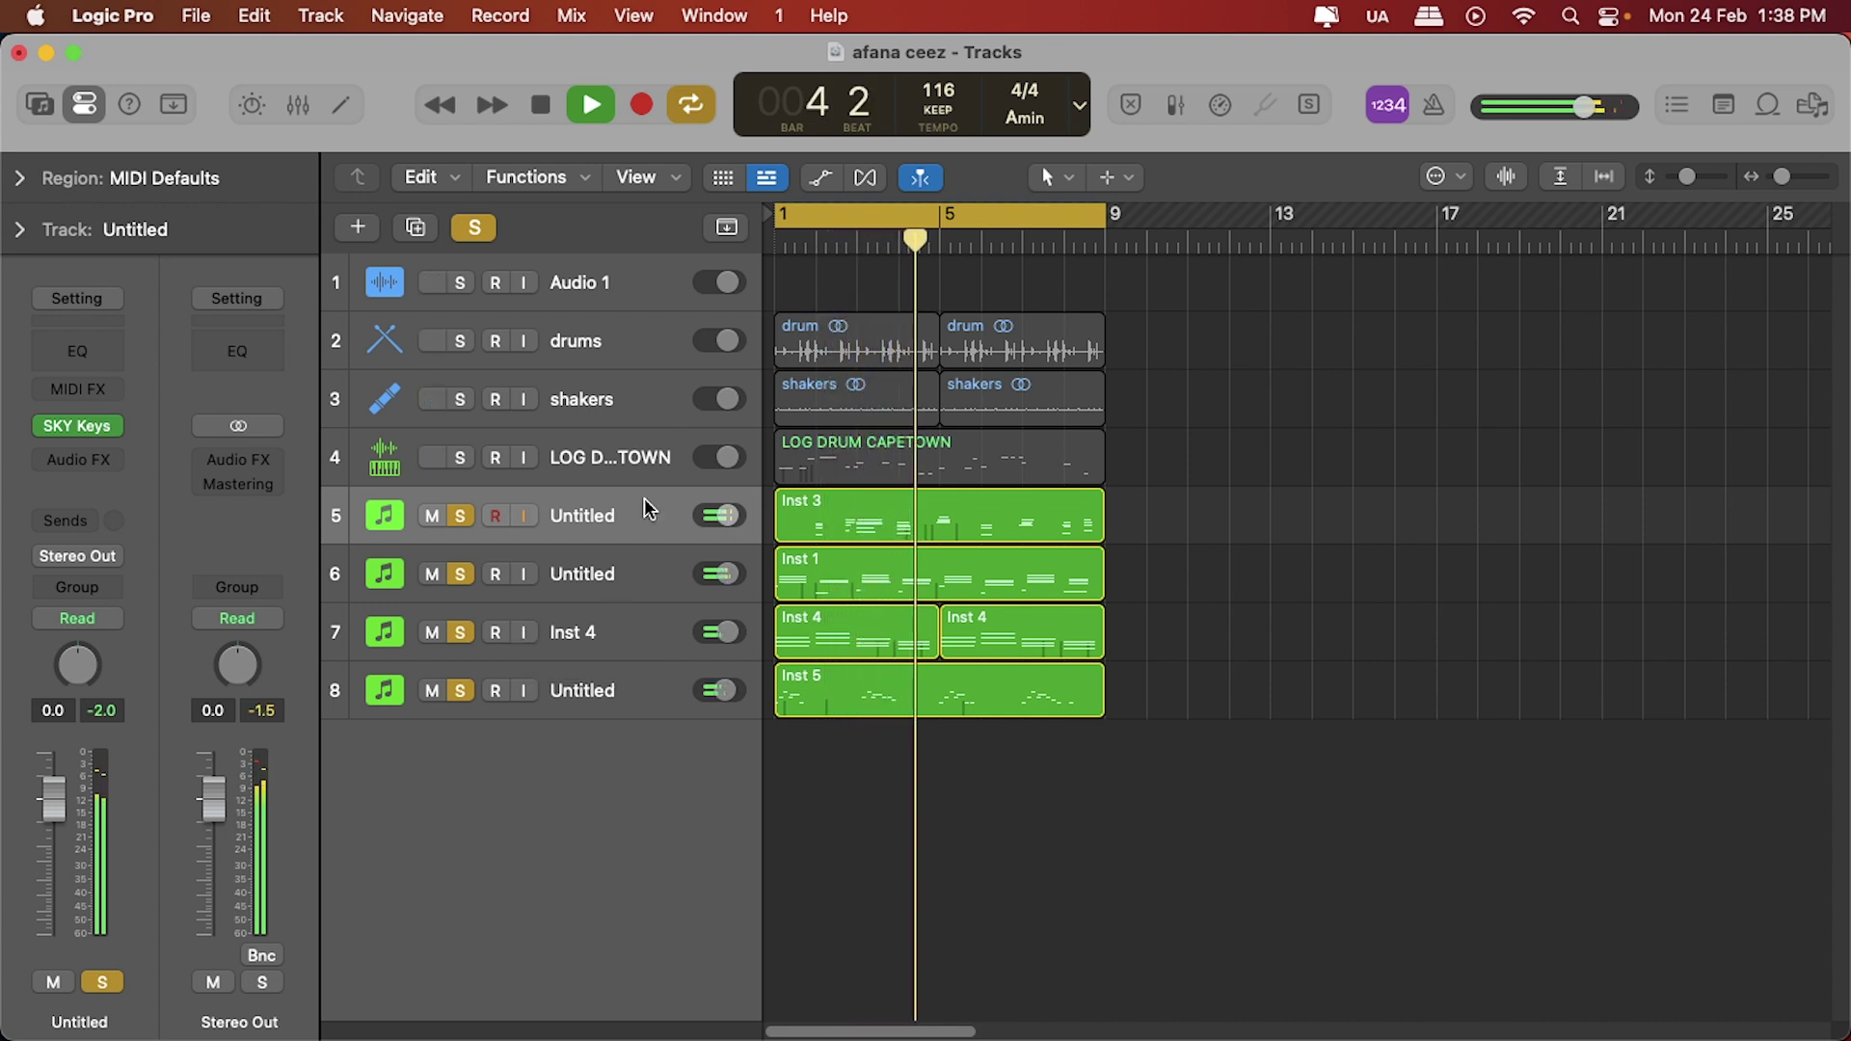
key("space")
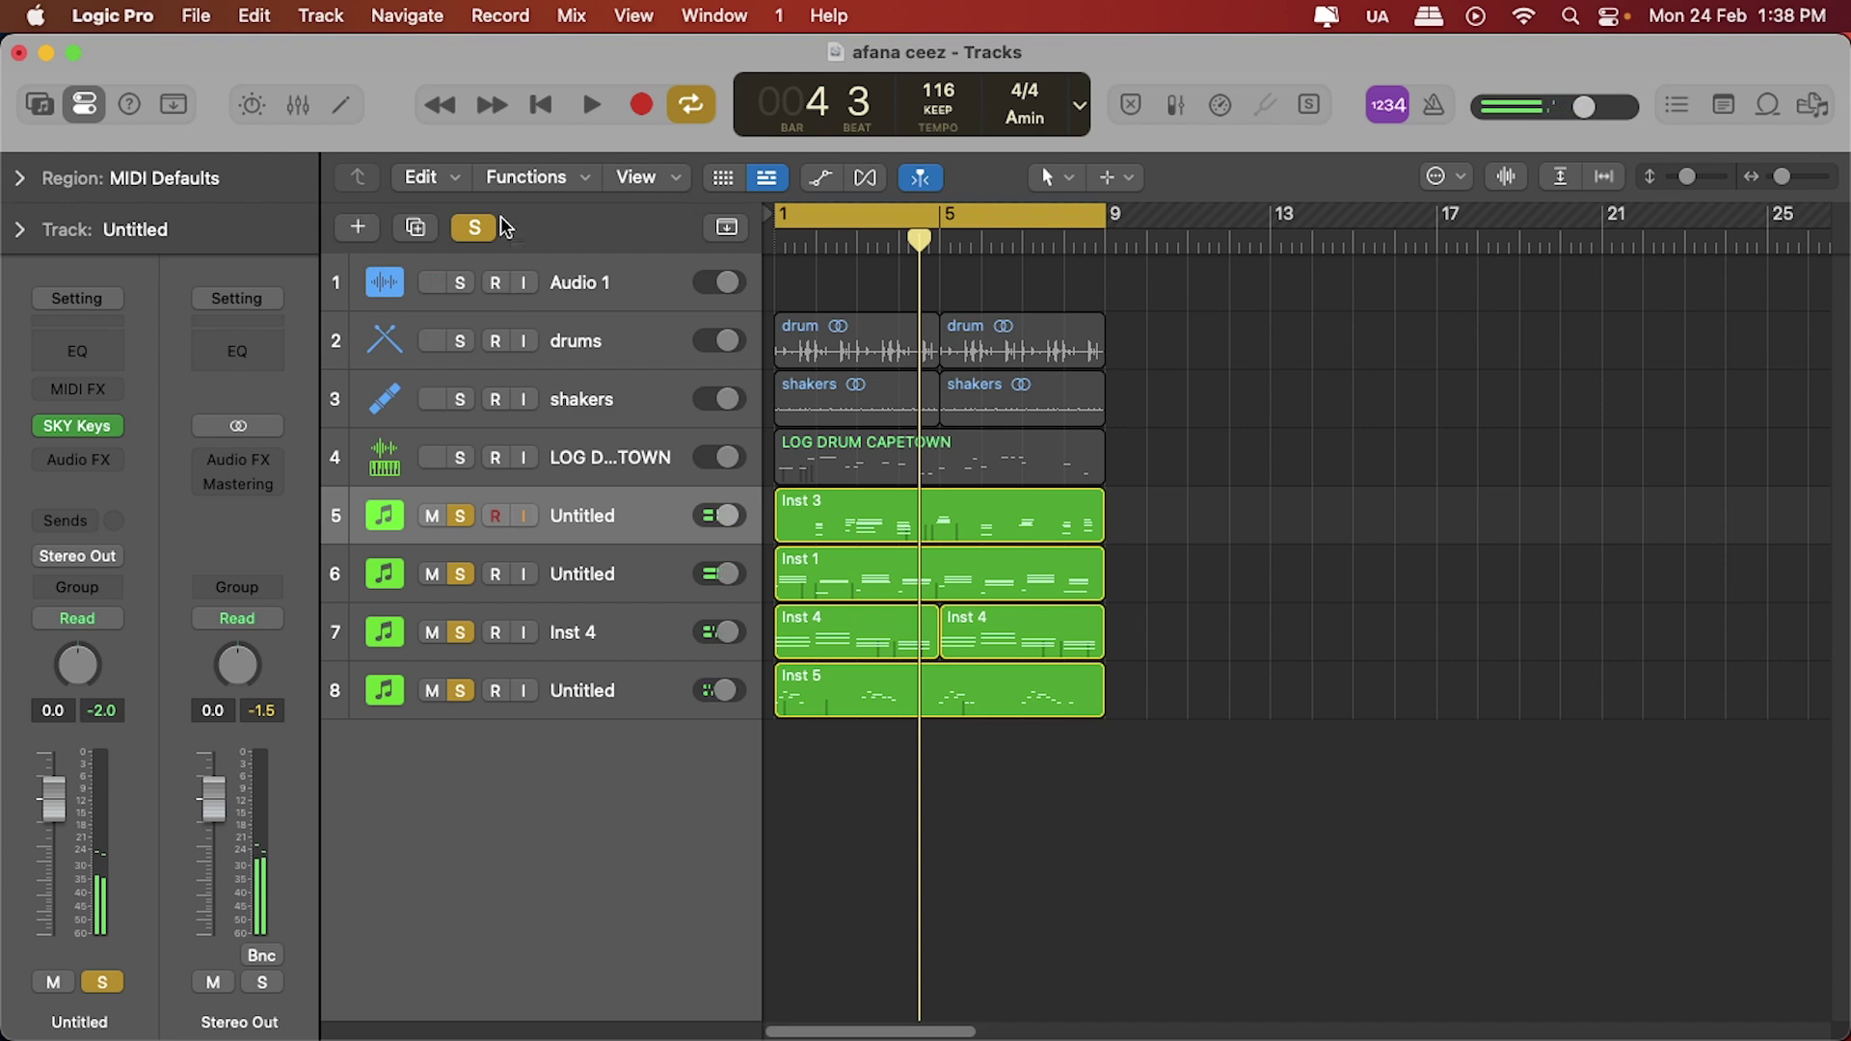
Clear all solos, solo track 6 with the Inst 1 region, add the Inst 4 track to the solo, and listen to both.
left_click(476, 230)
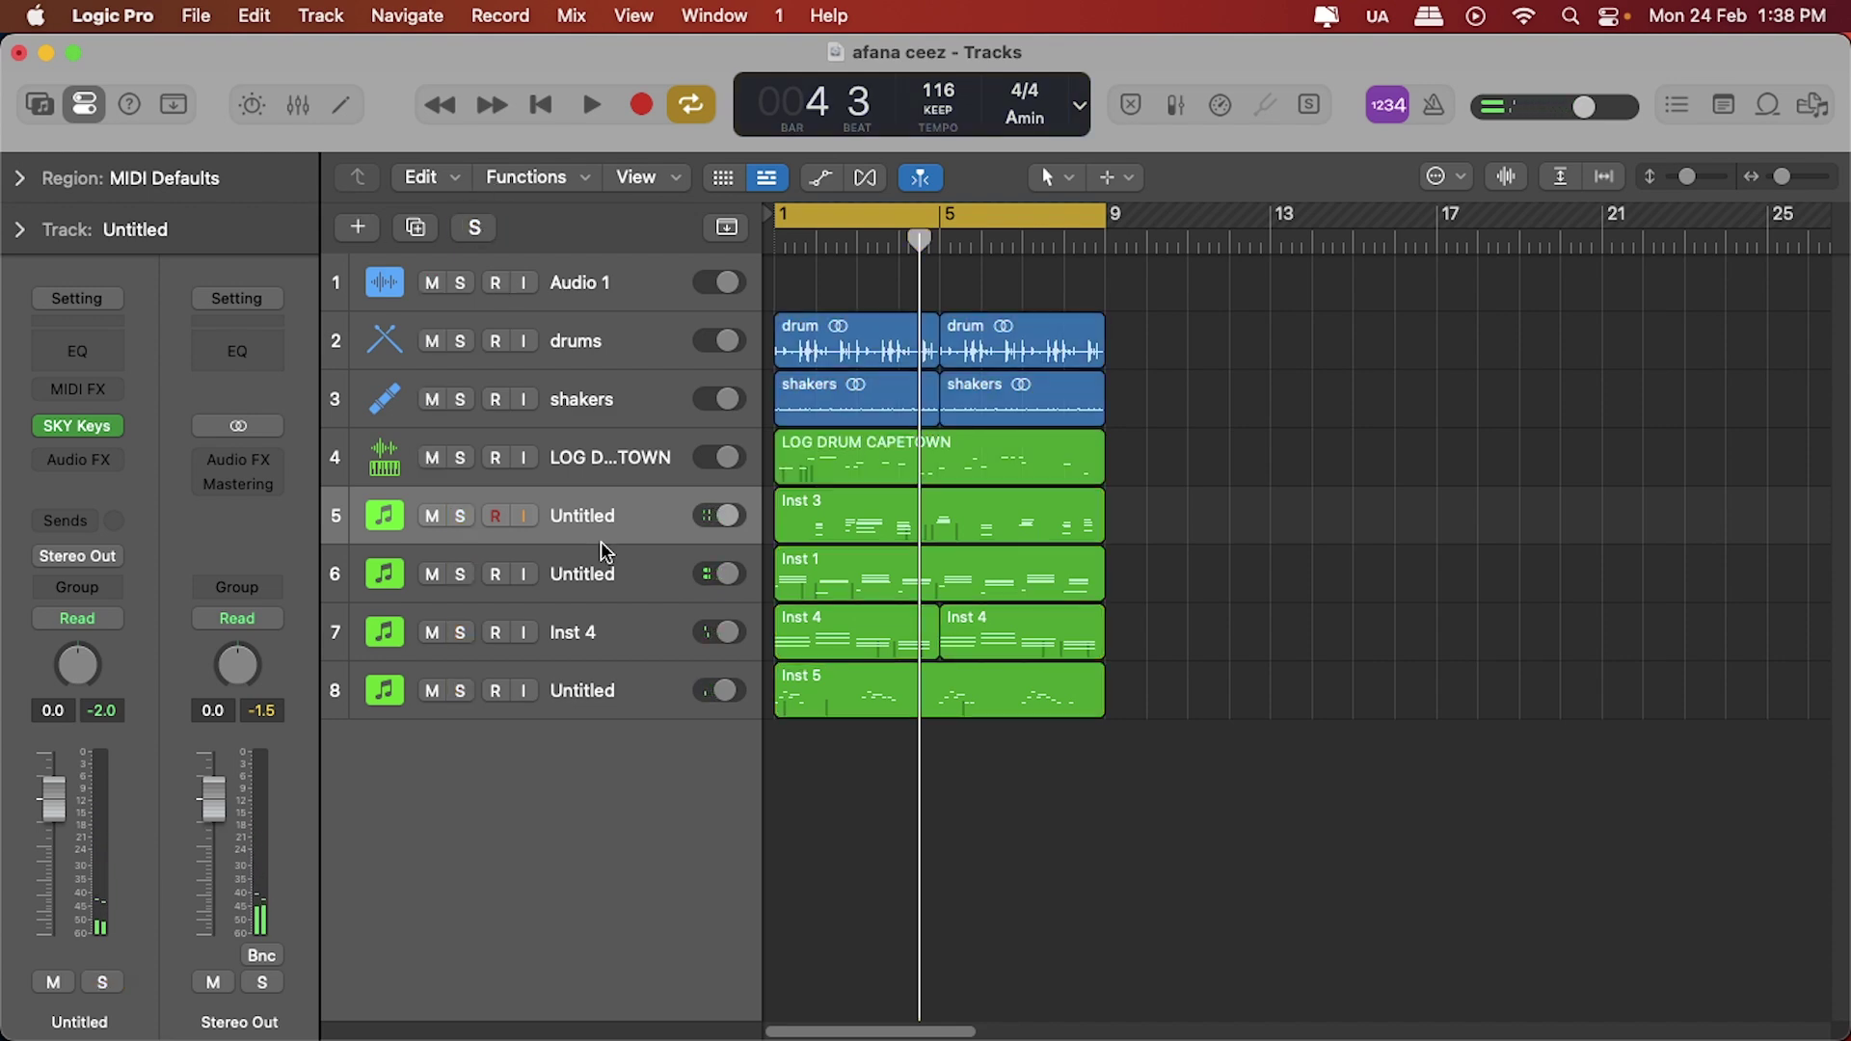
left_click(461, 576)
left_click(636, 588)
key("space")
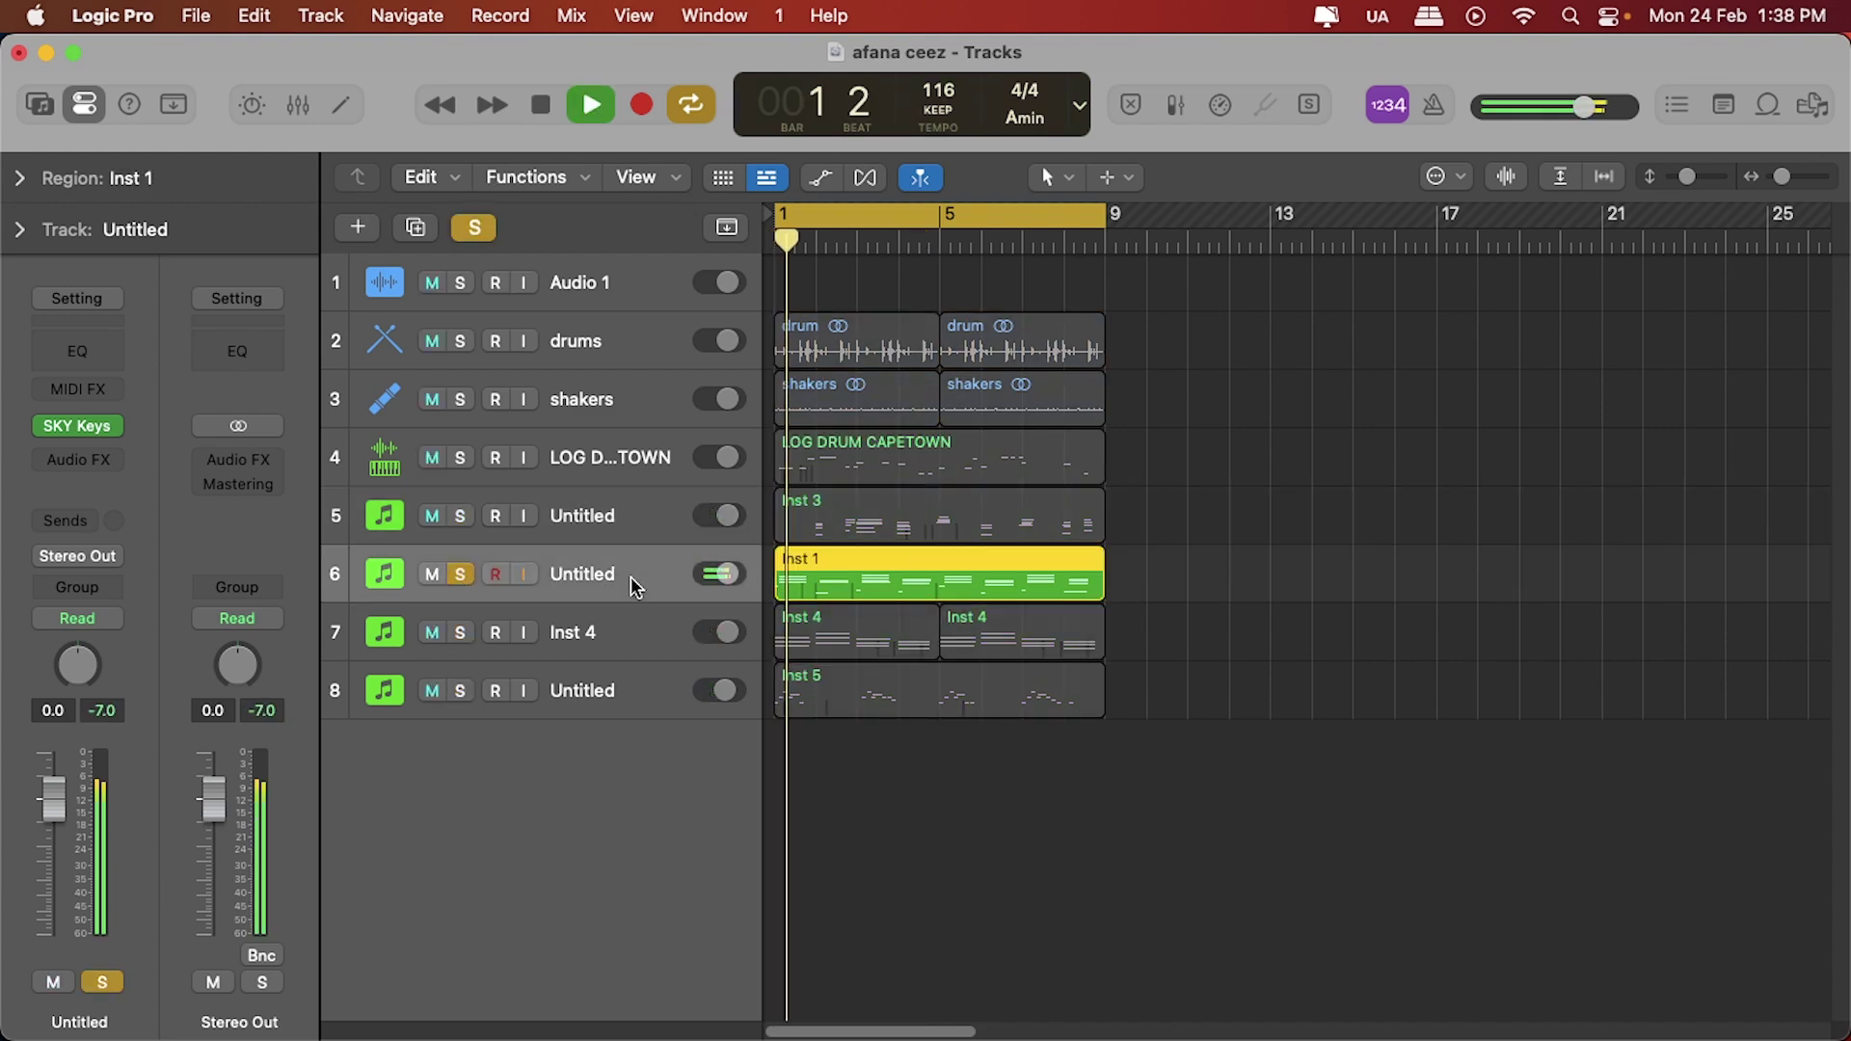
left_click(462, 632)
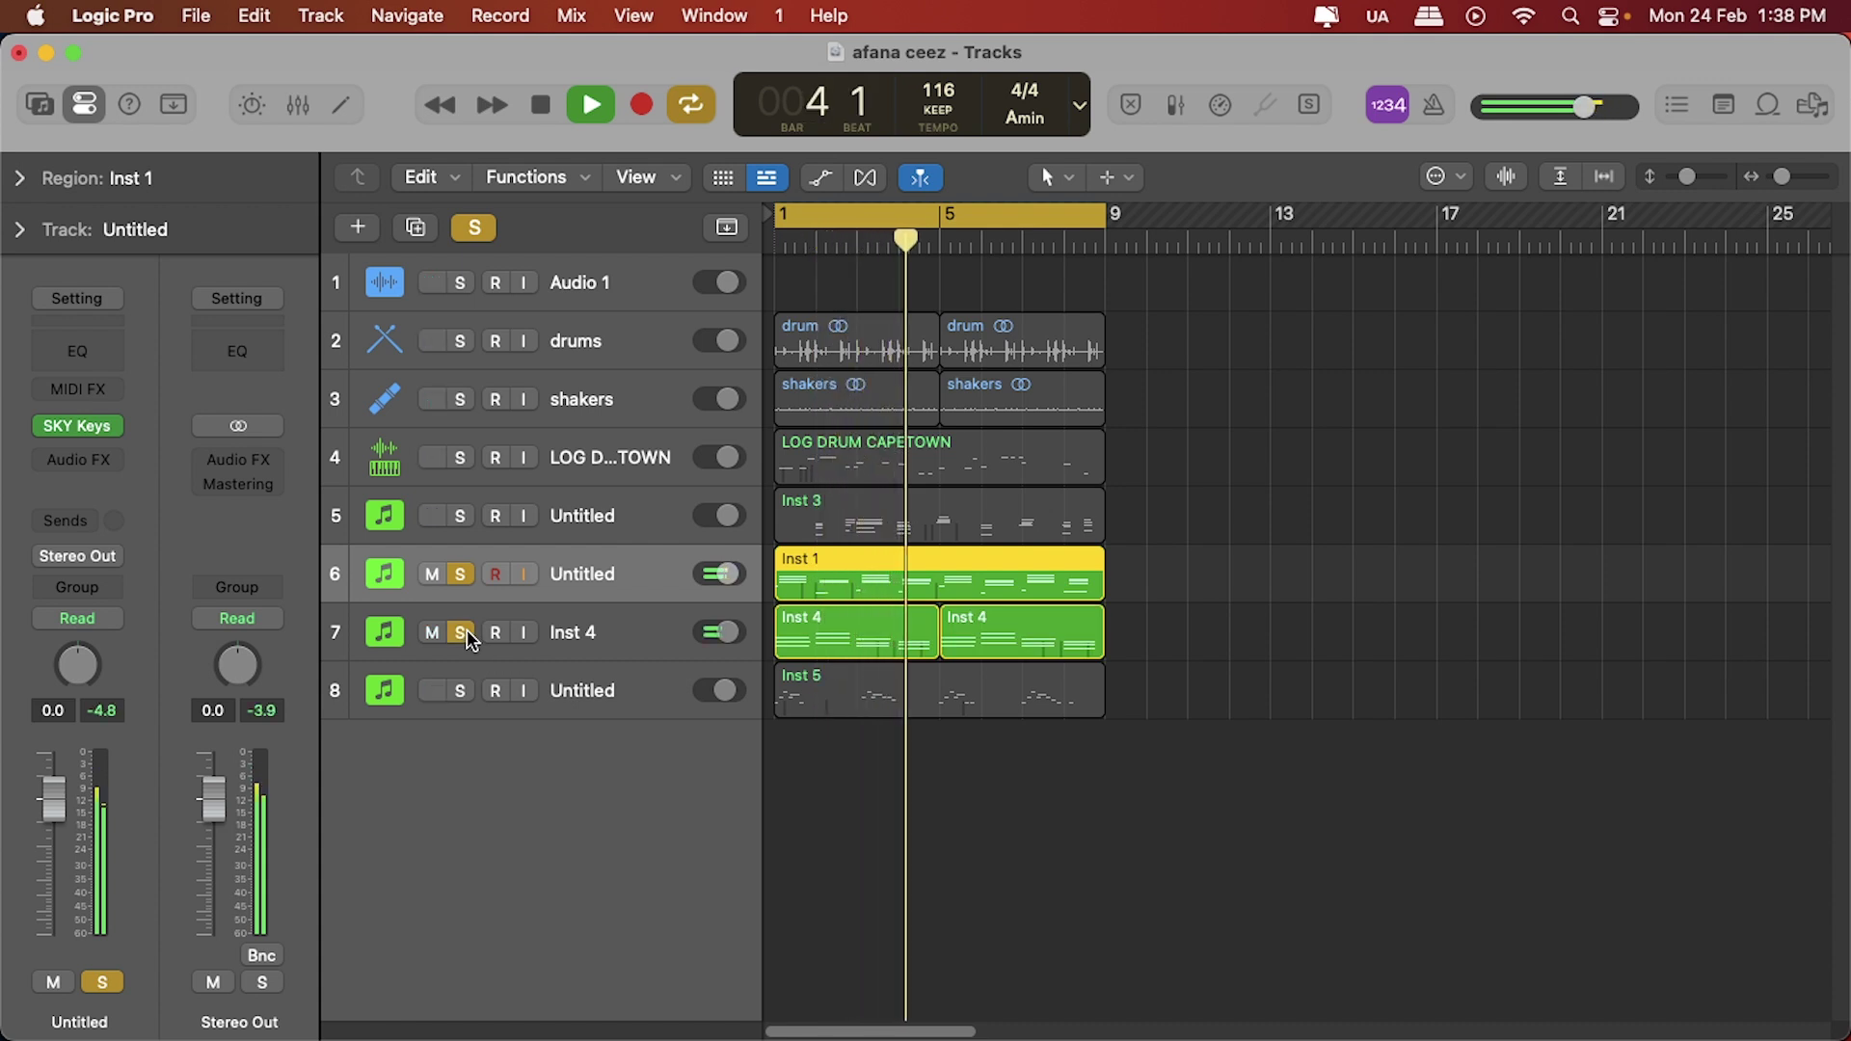
key("space")
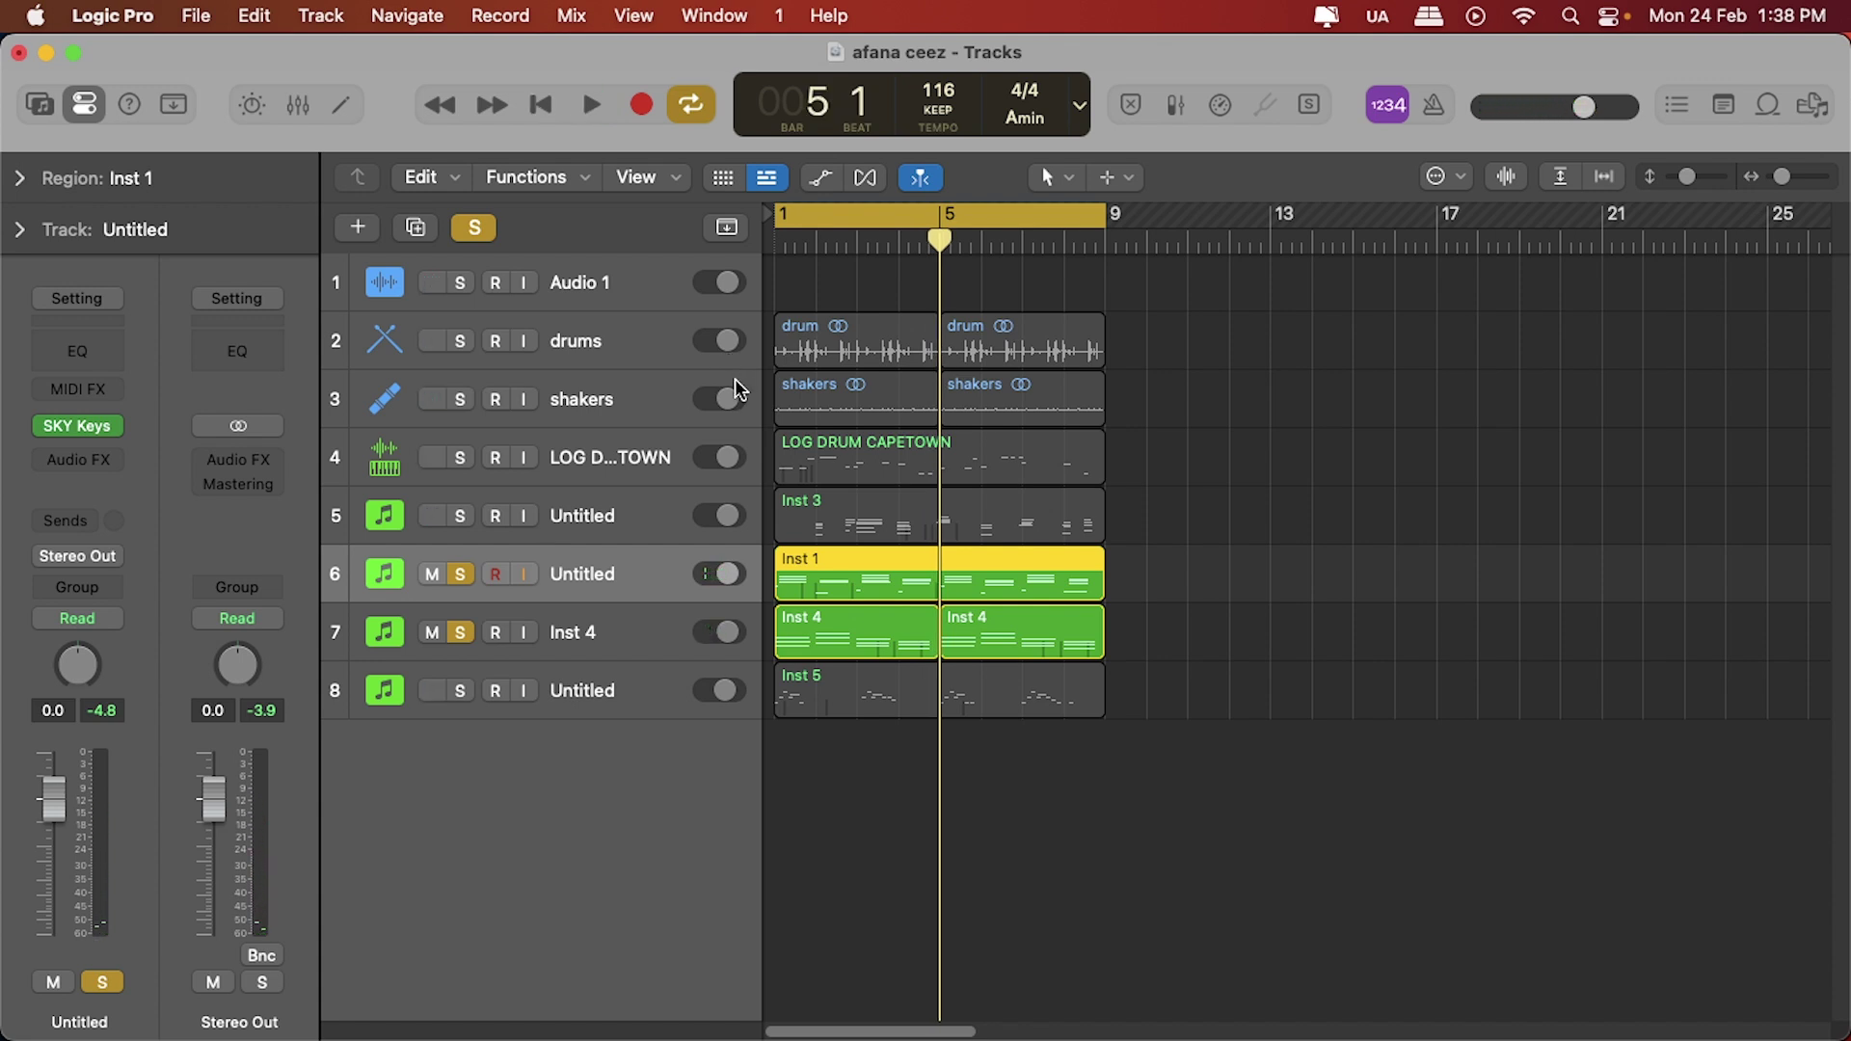
Add the drums and shakers tracks to the soloed instruments and listen to the combination.
left_click(460, 341)
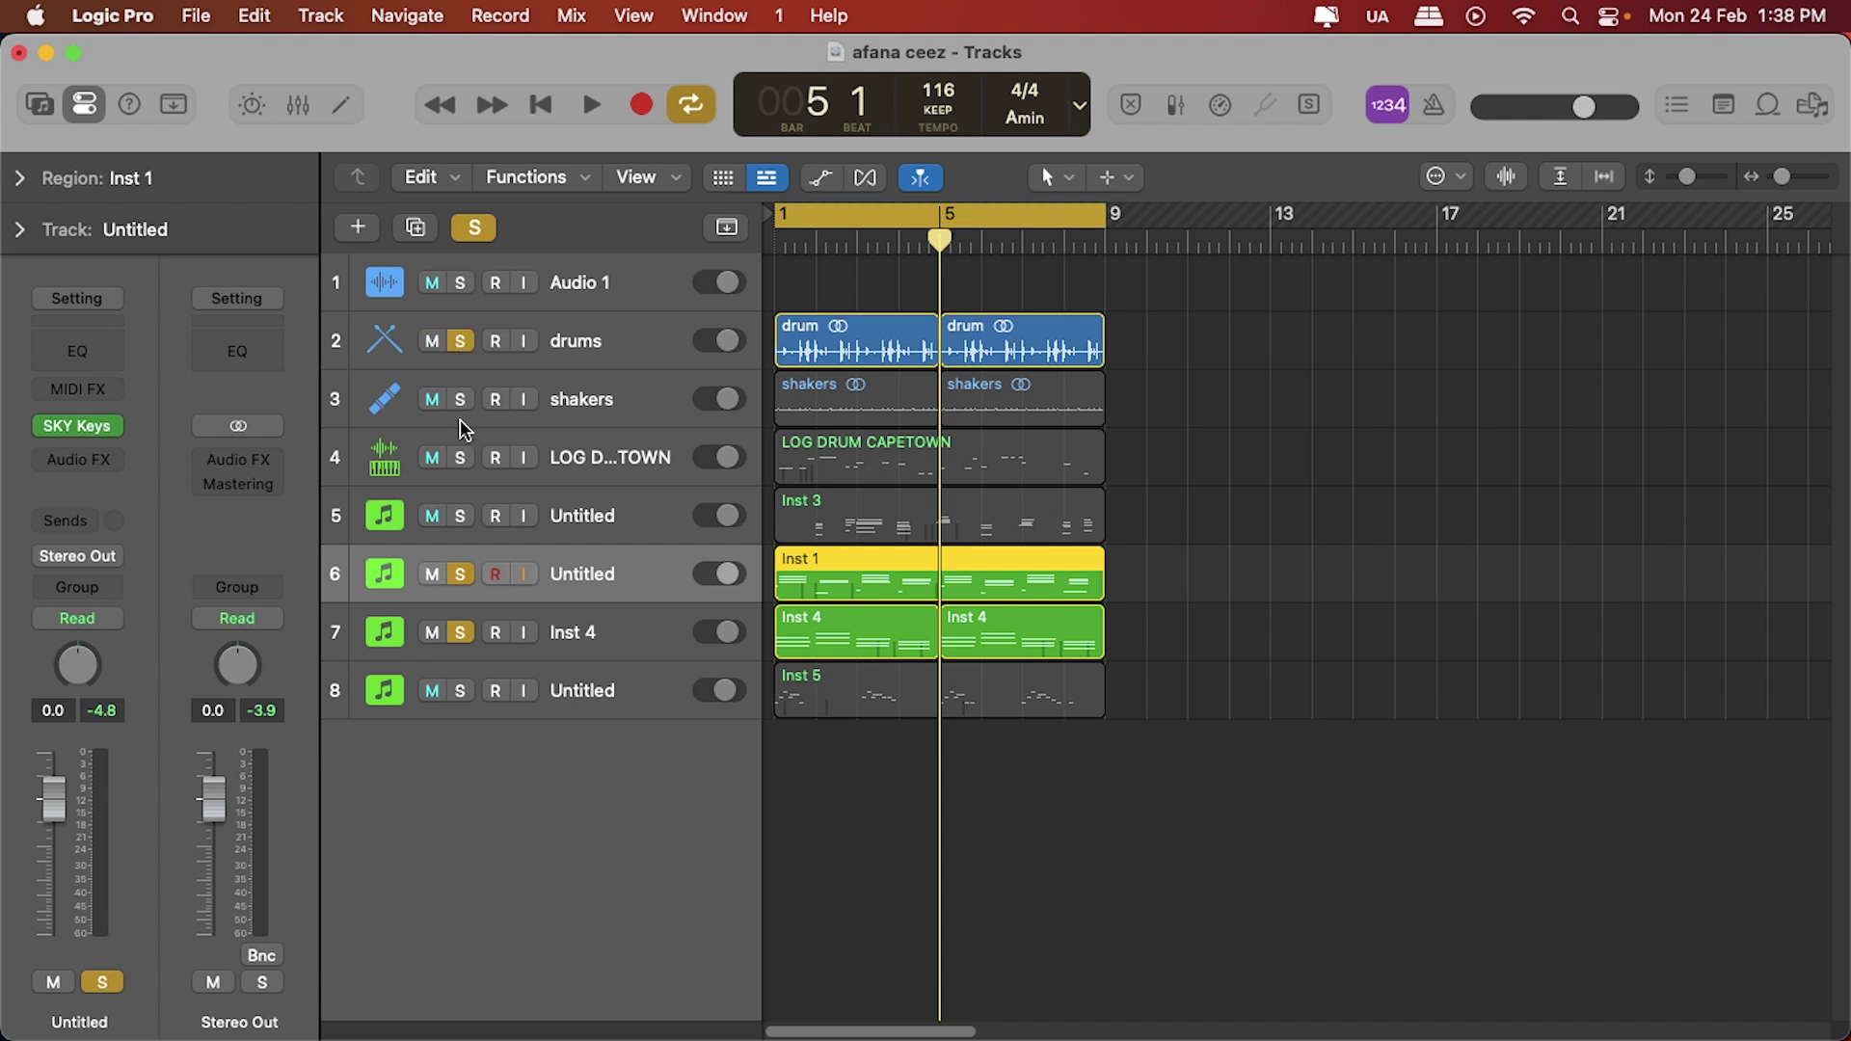
left_click(463, 399)
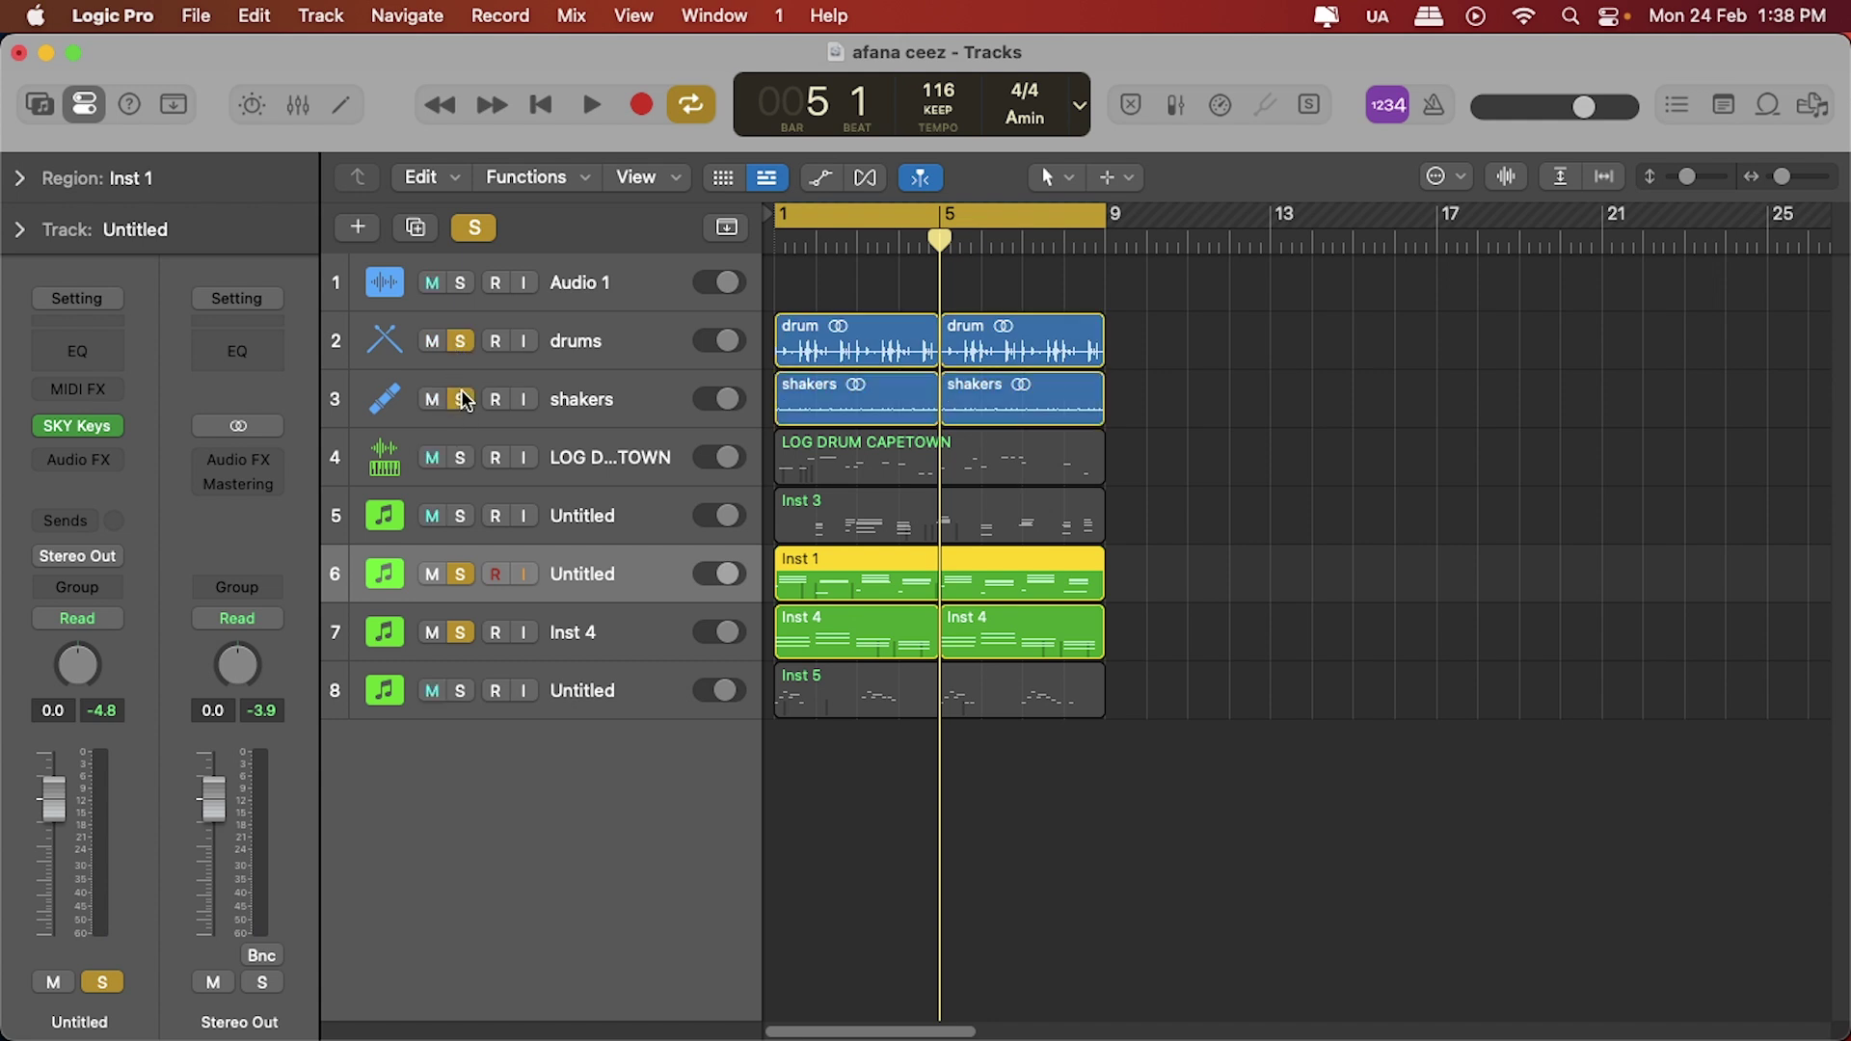
key("space")
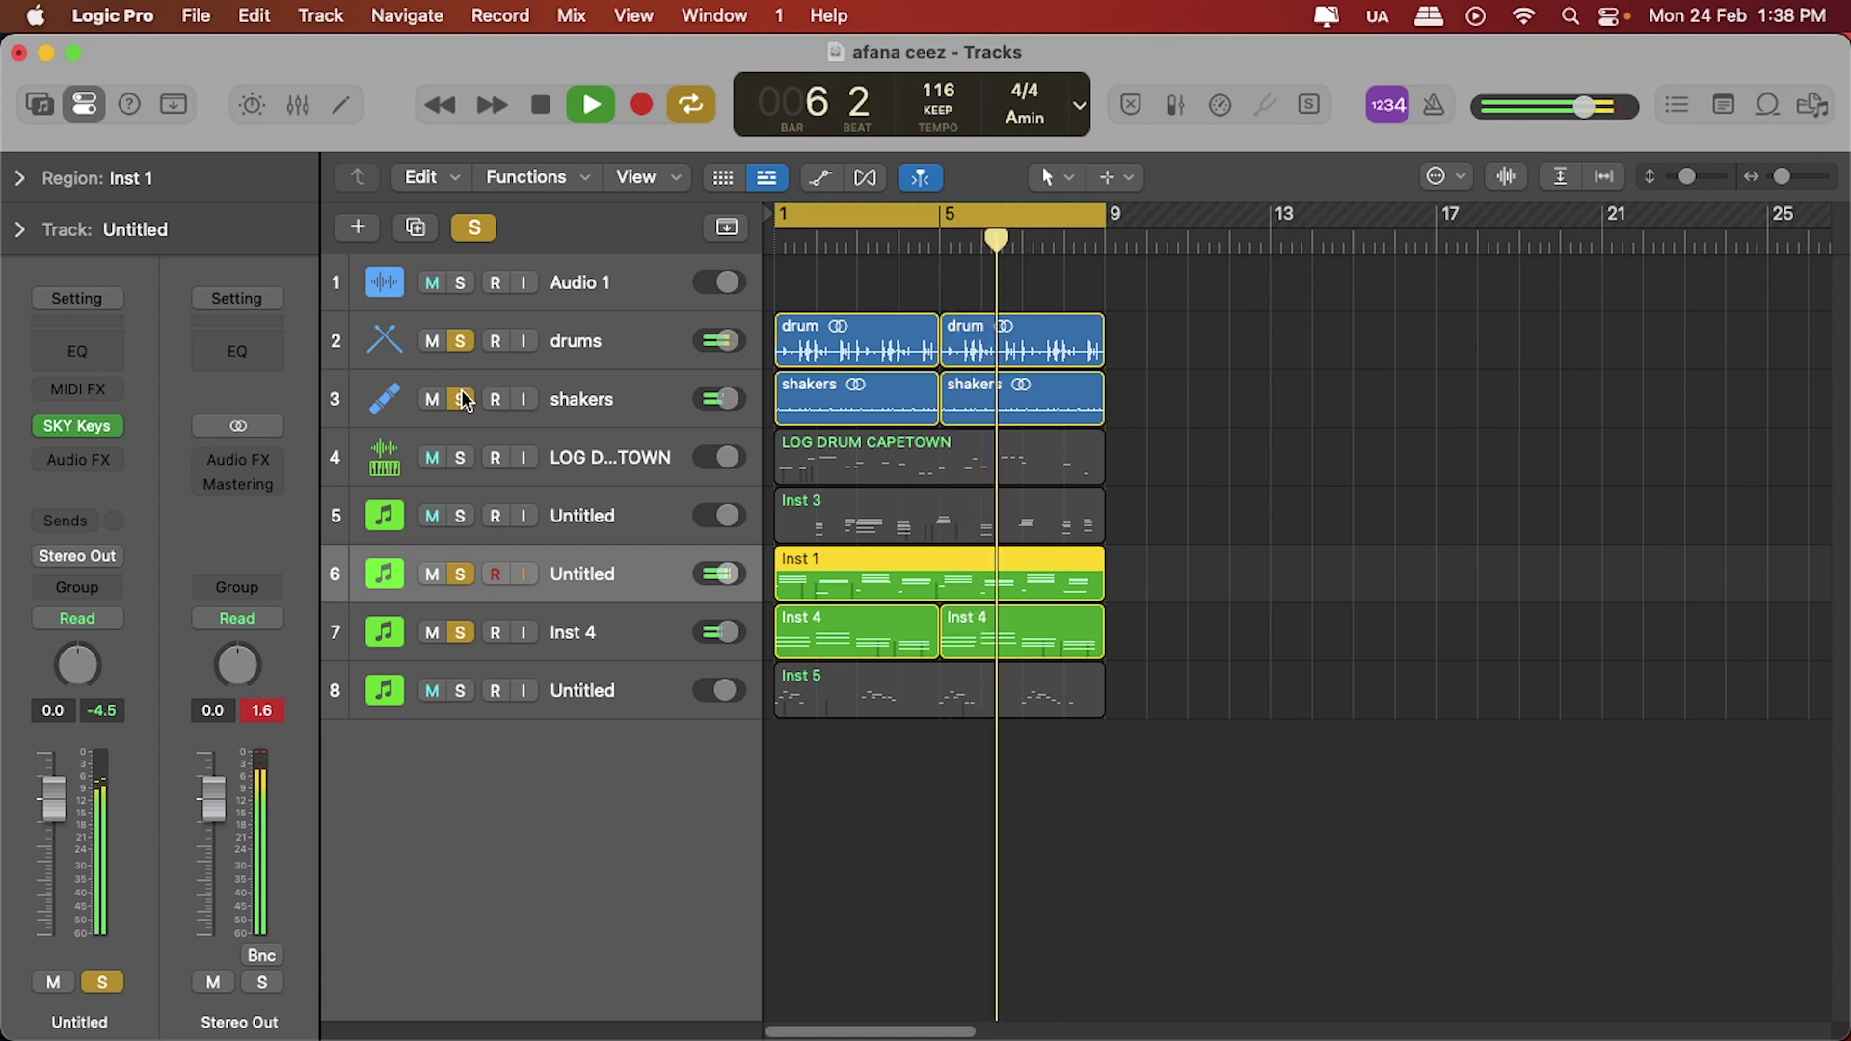
key("space")
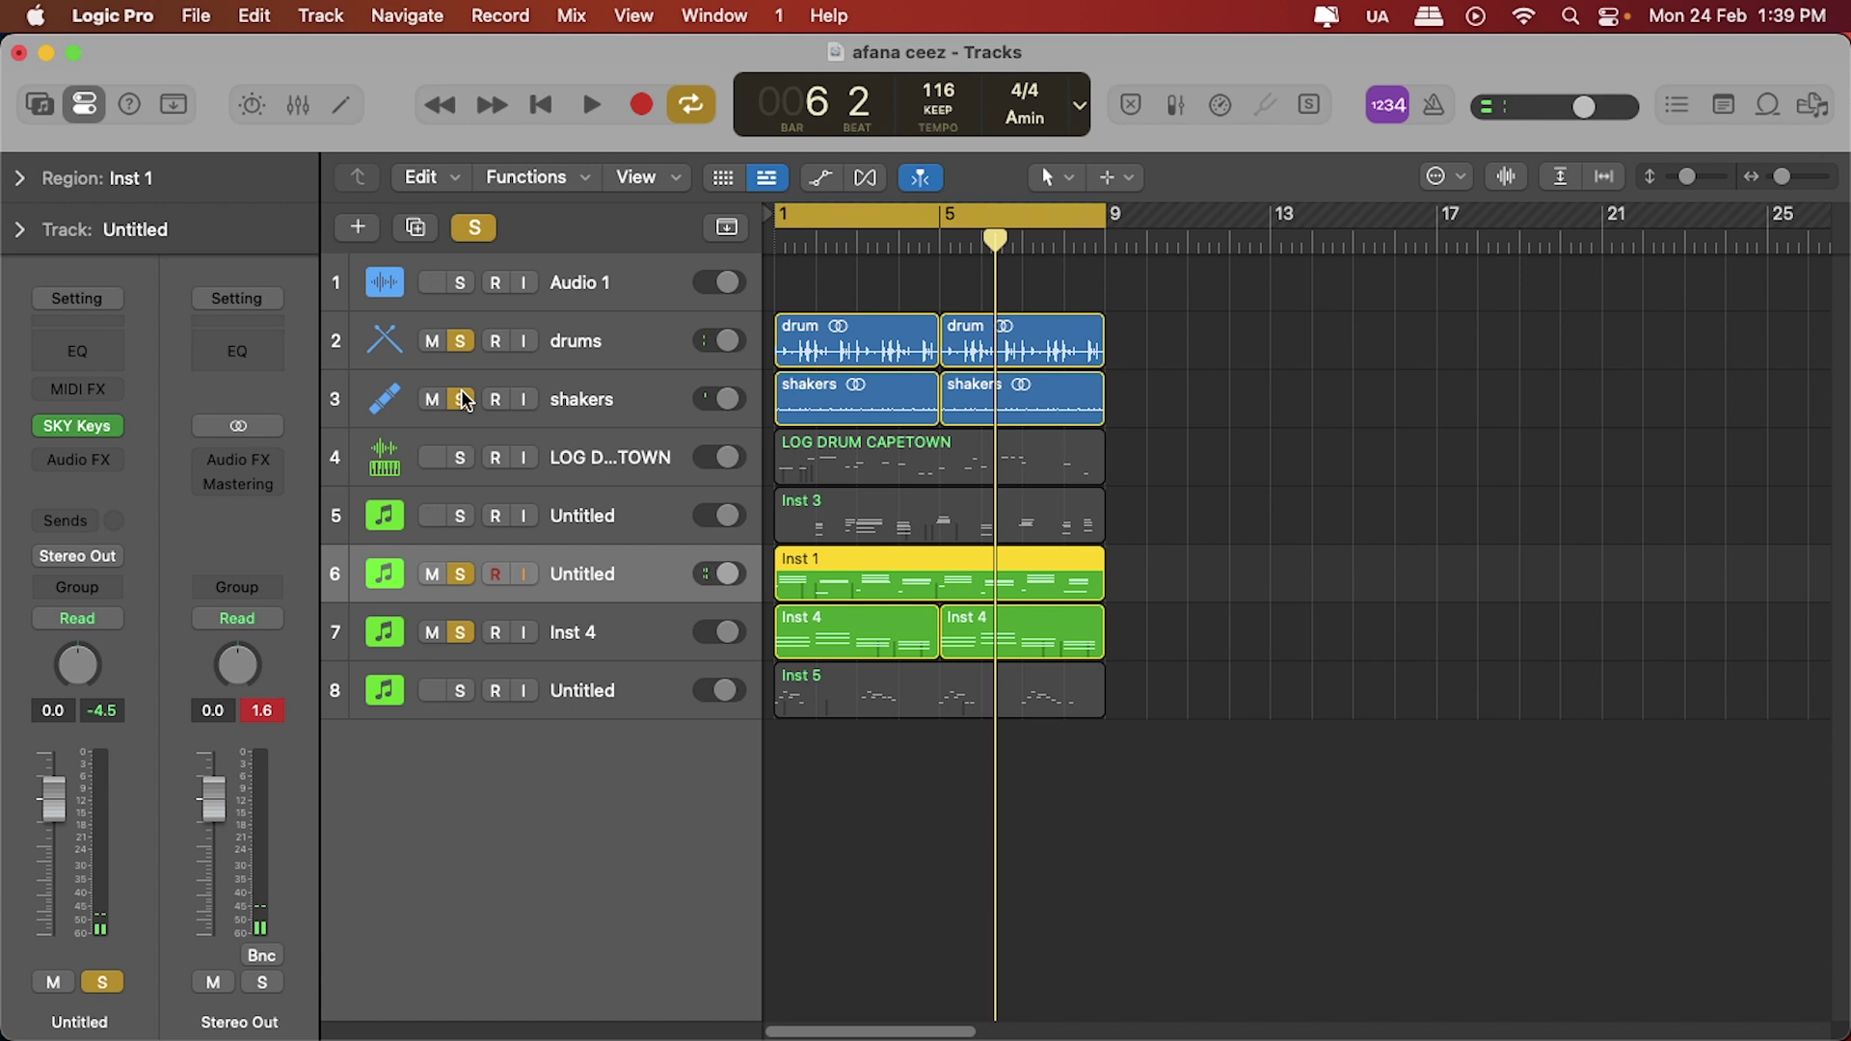
Clear all solos, then solo and play tracks 5 and 6, containing the Inst 3 and Inst 1 regions, together.
left_click(482, 236)
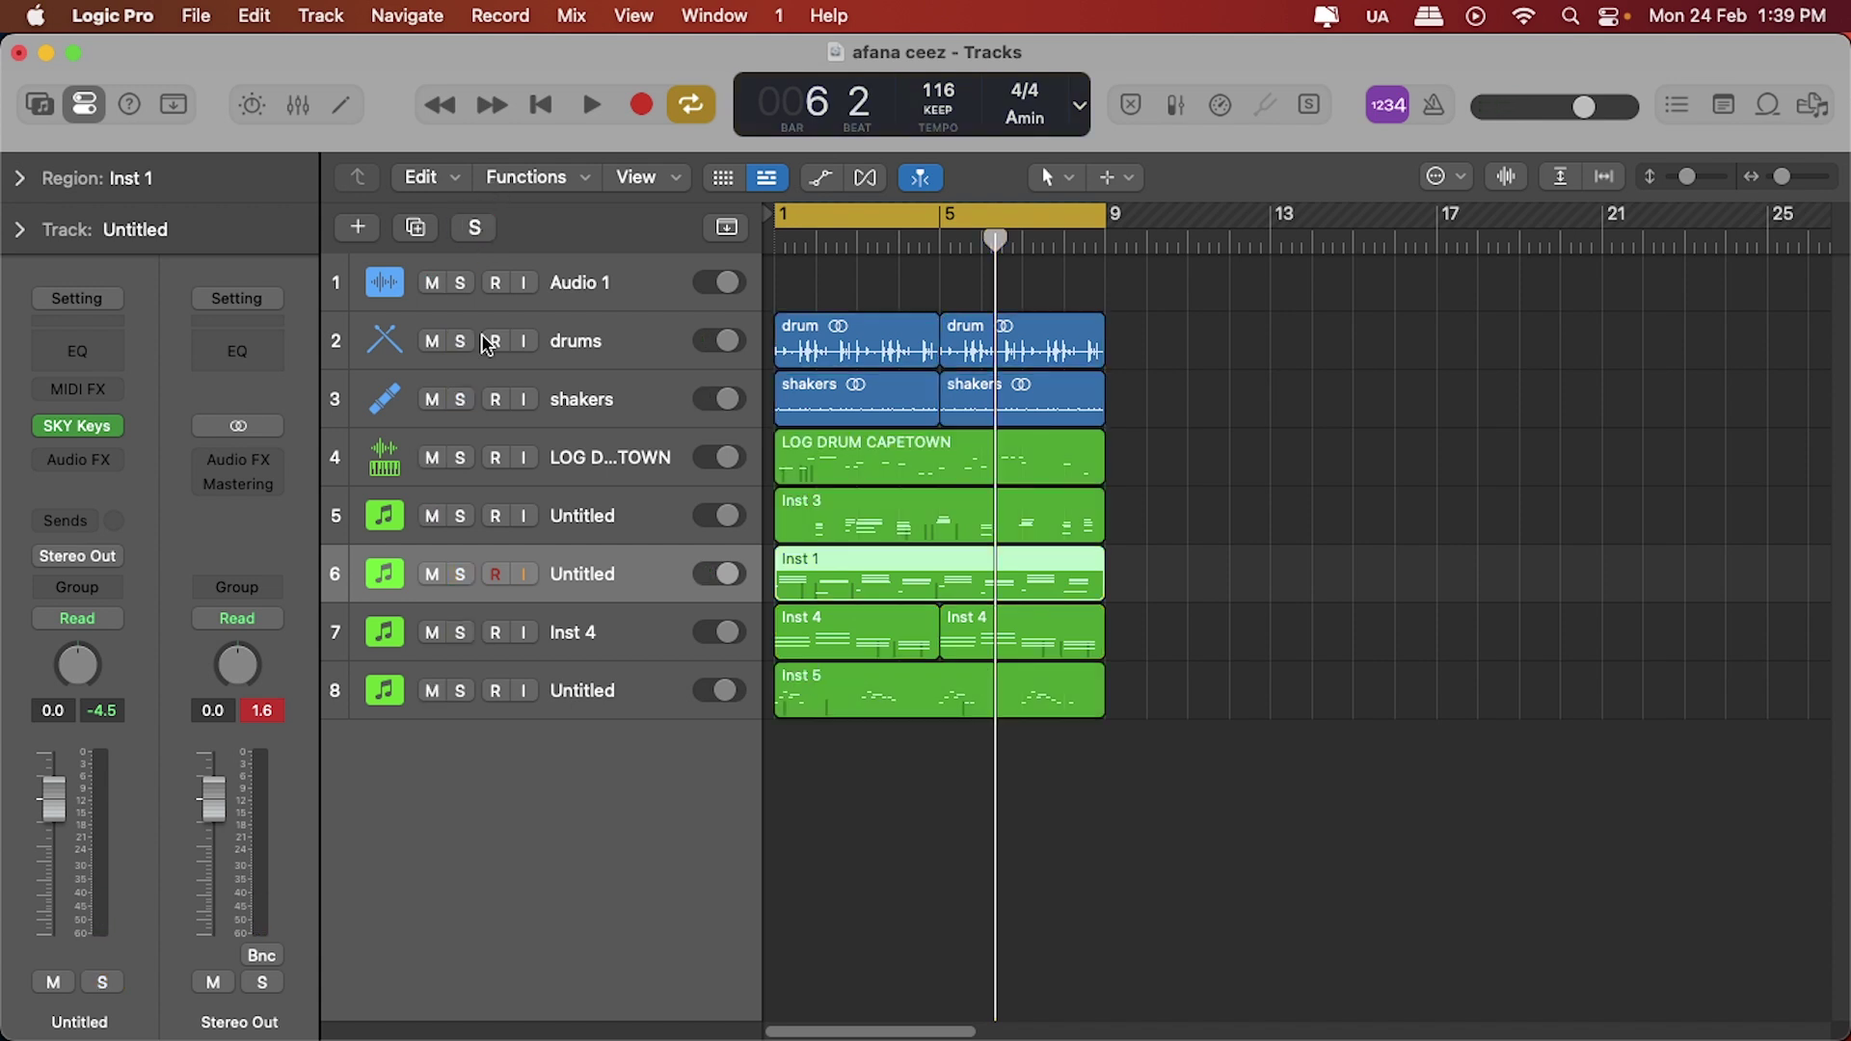
left_click(460, 516)
left_click(617, 518)
key("space")
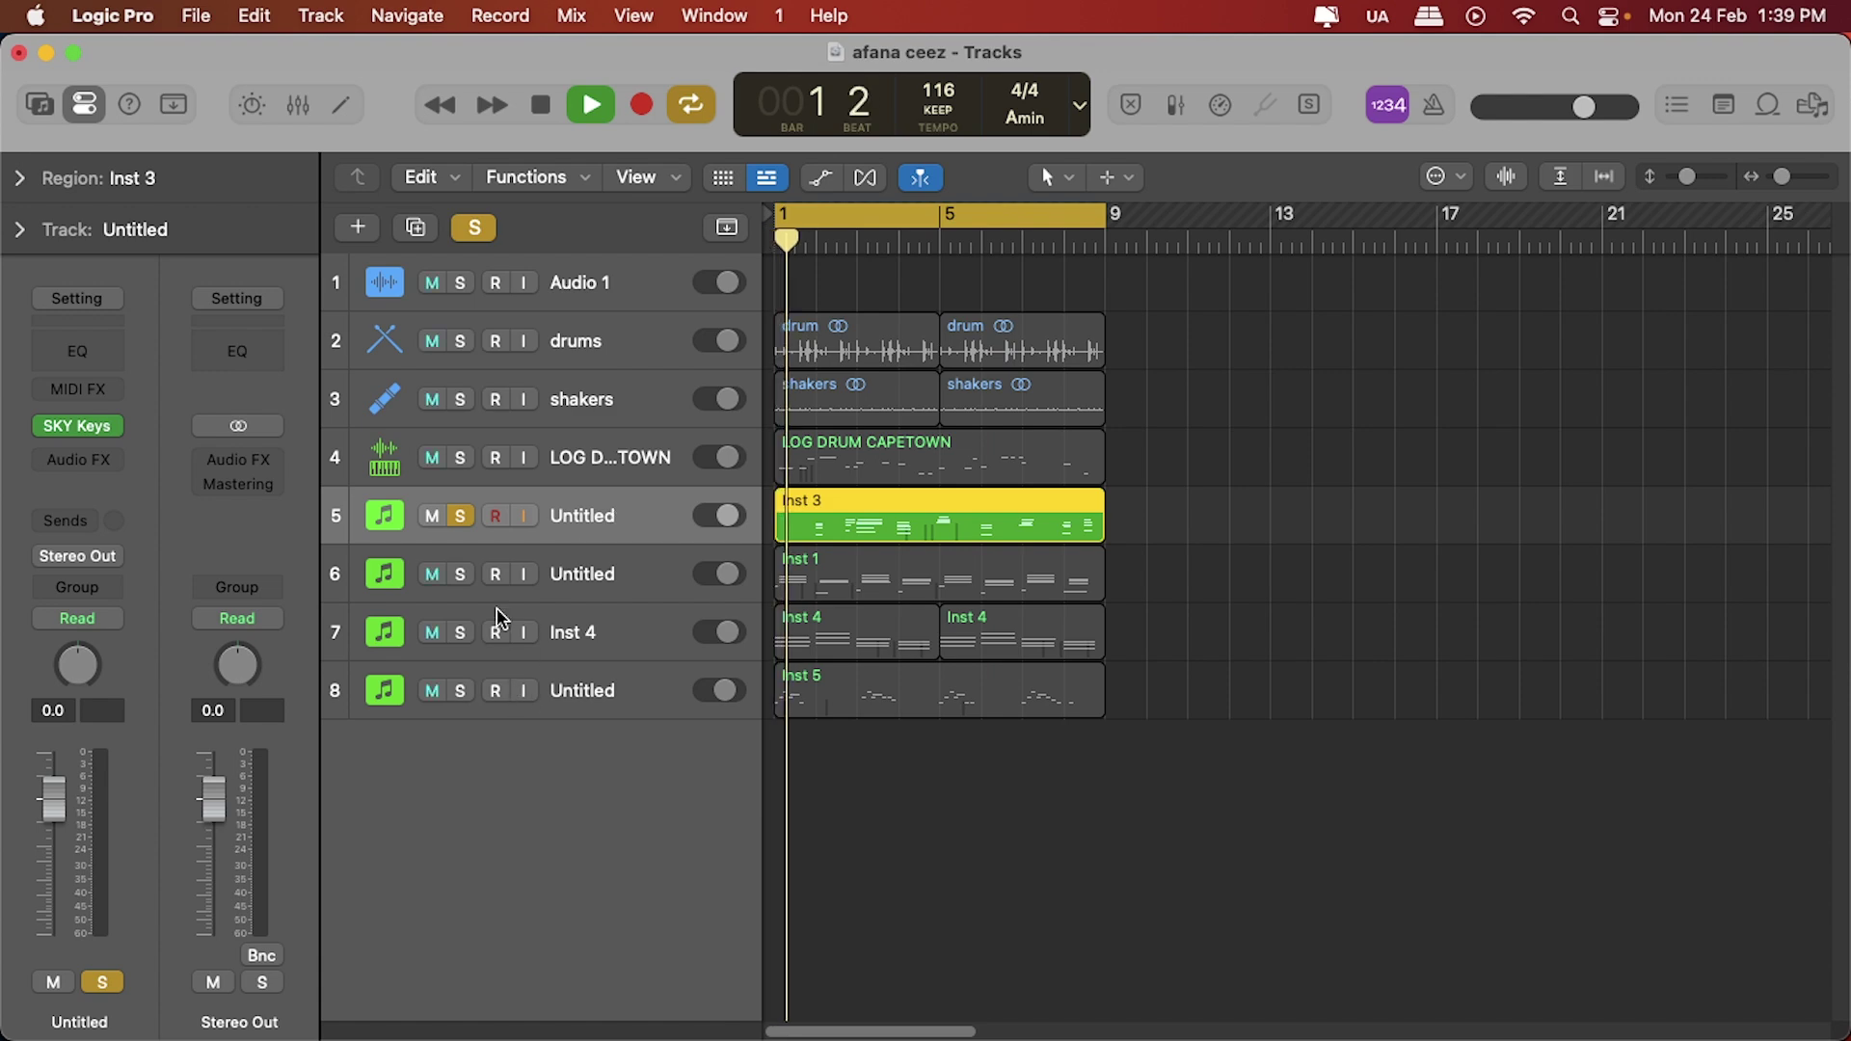
left_click(460, 573)
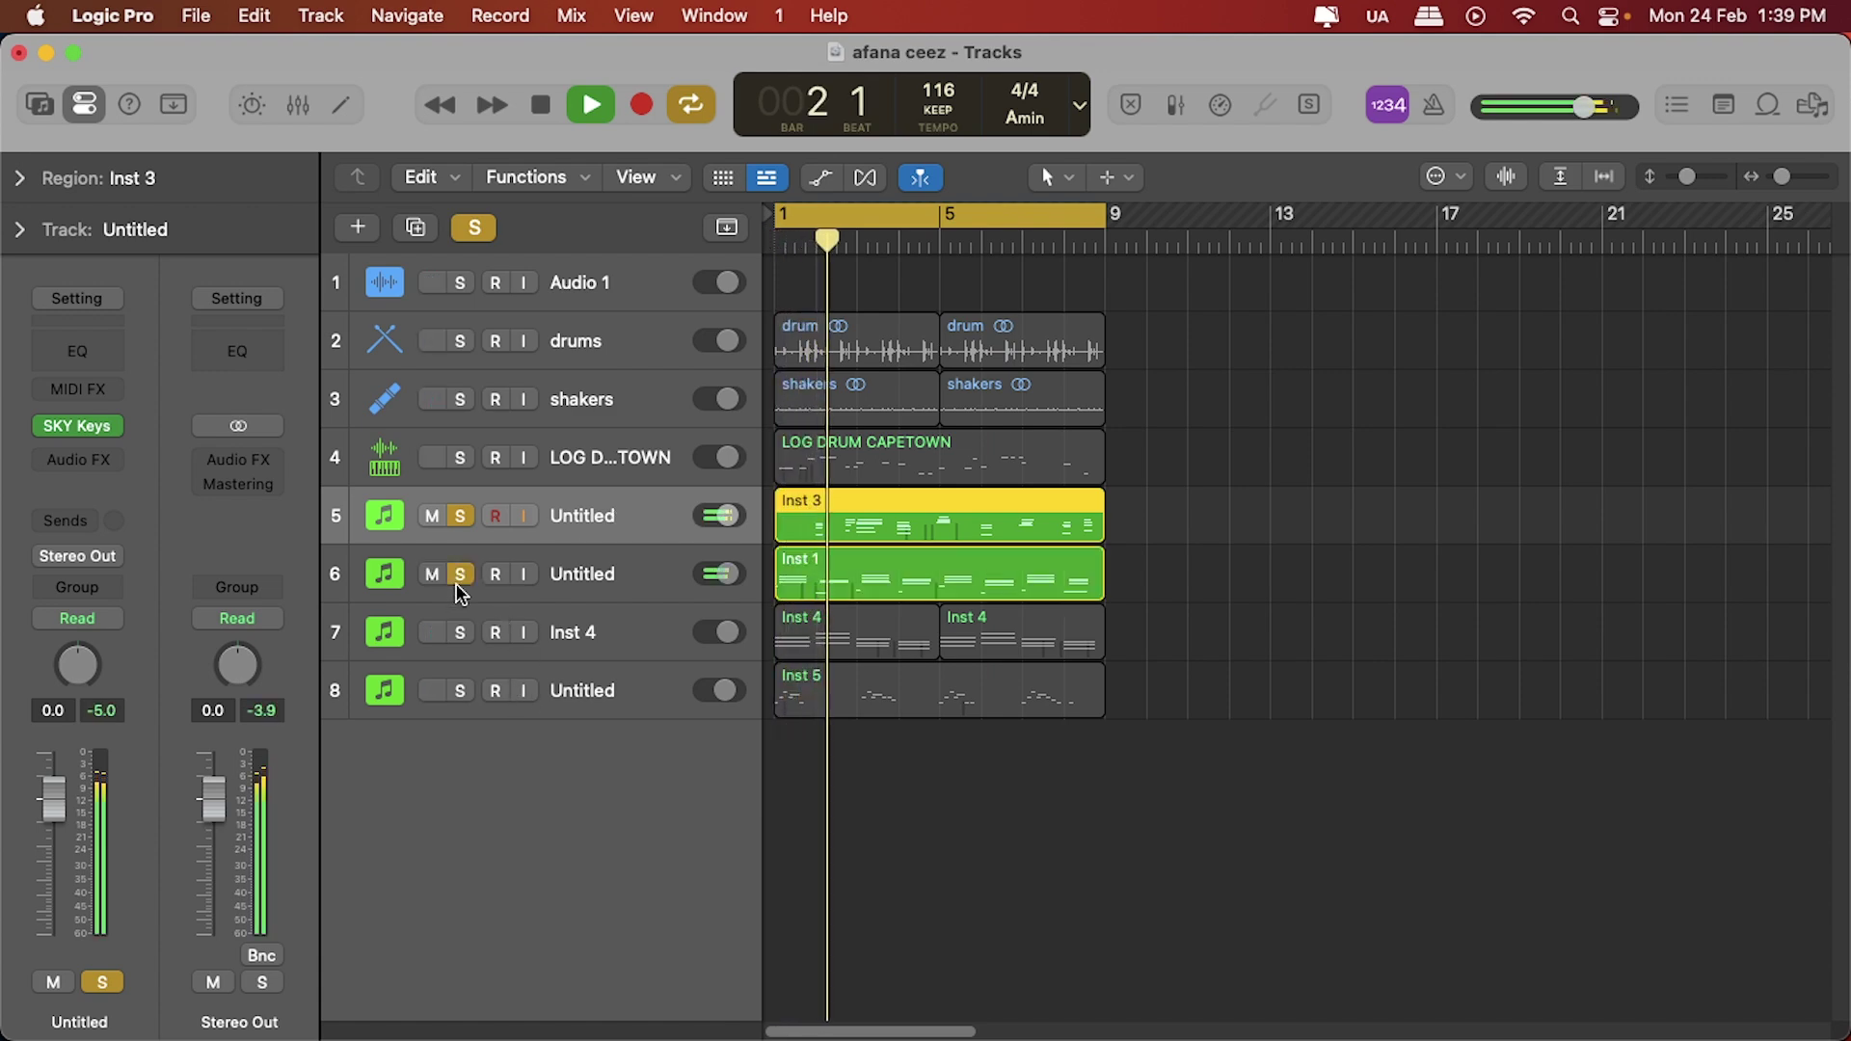
key("space")
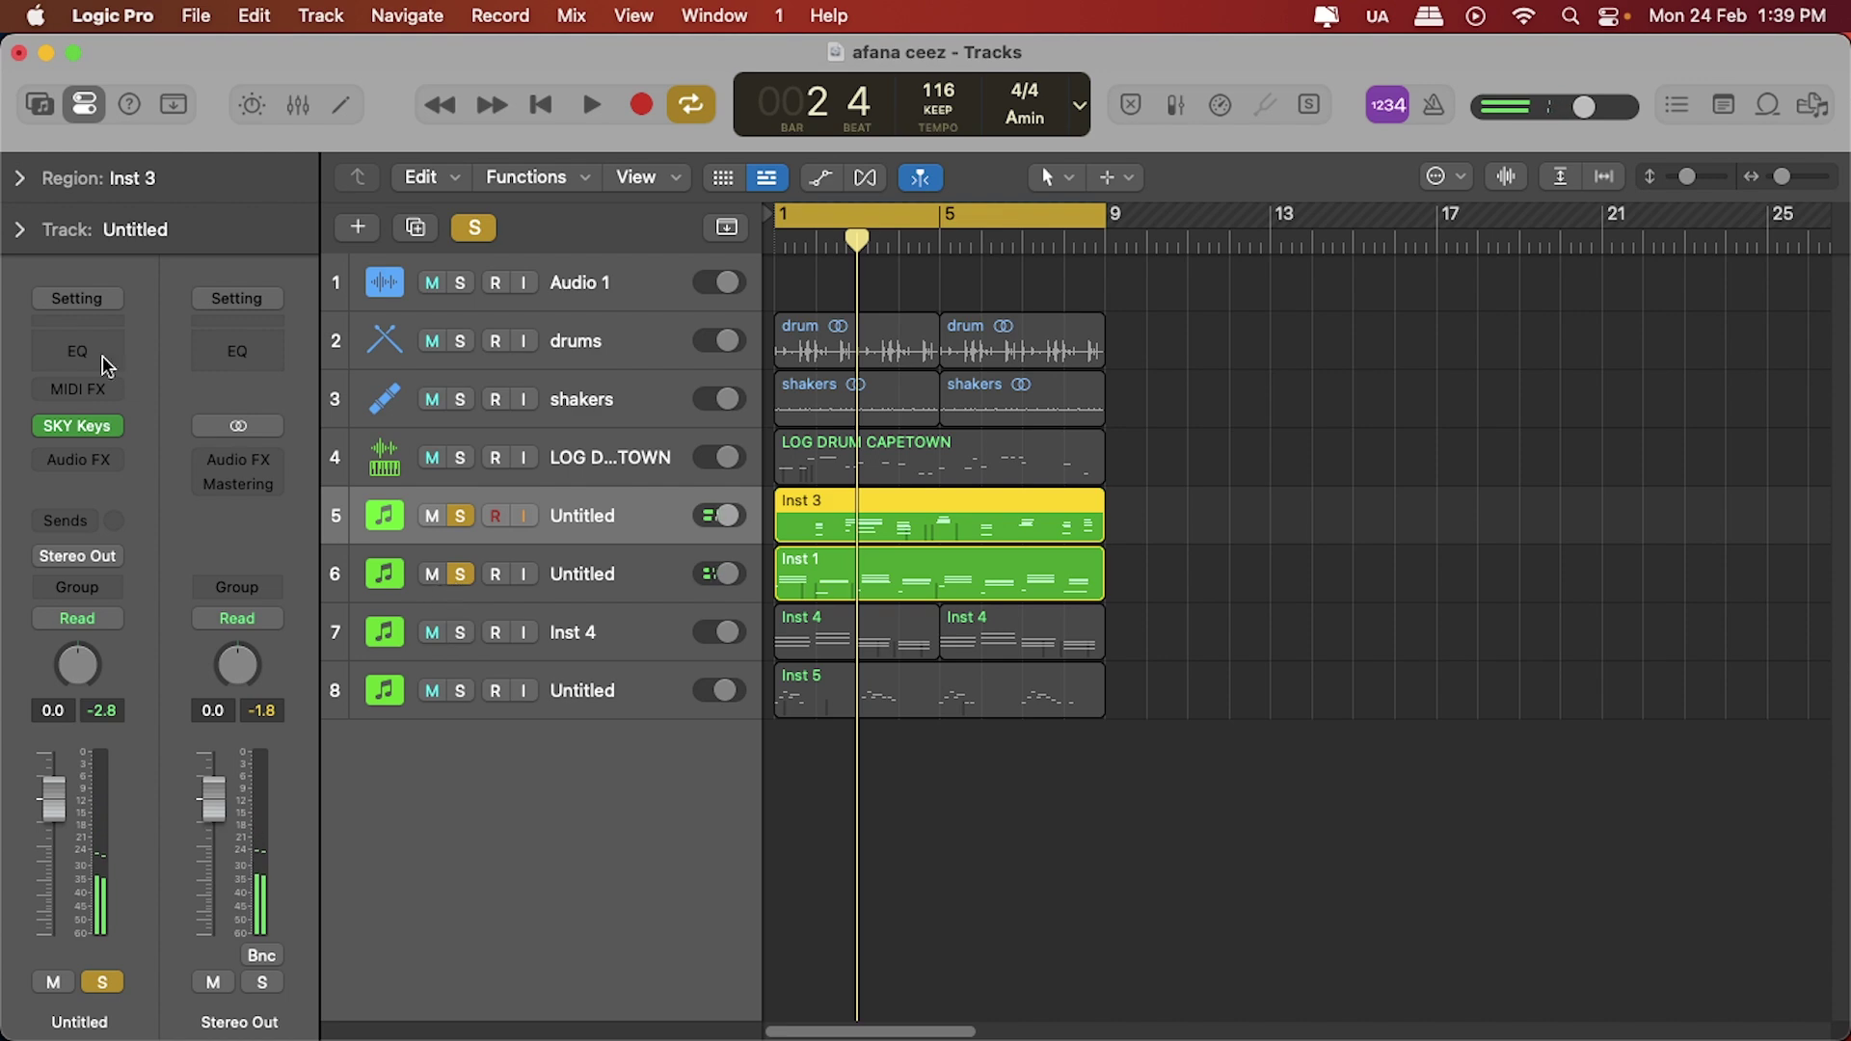
Insert a Channel EQ on tracks 5 and 6 and arrange both EQ windows so their graphs can be compared.
left_click(70, 349)
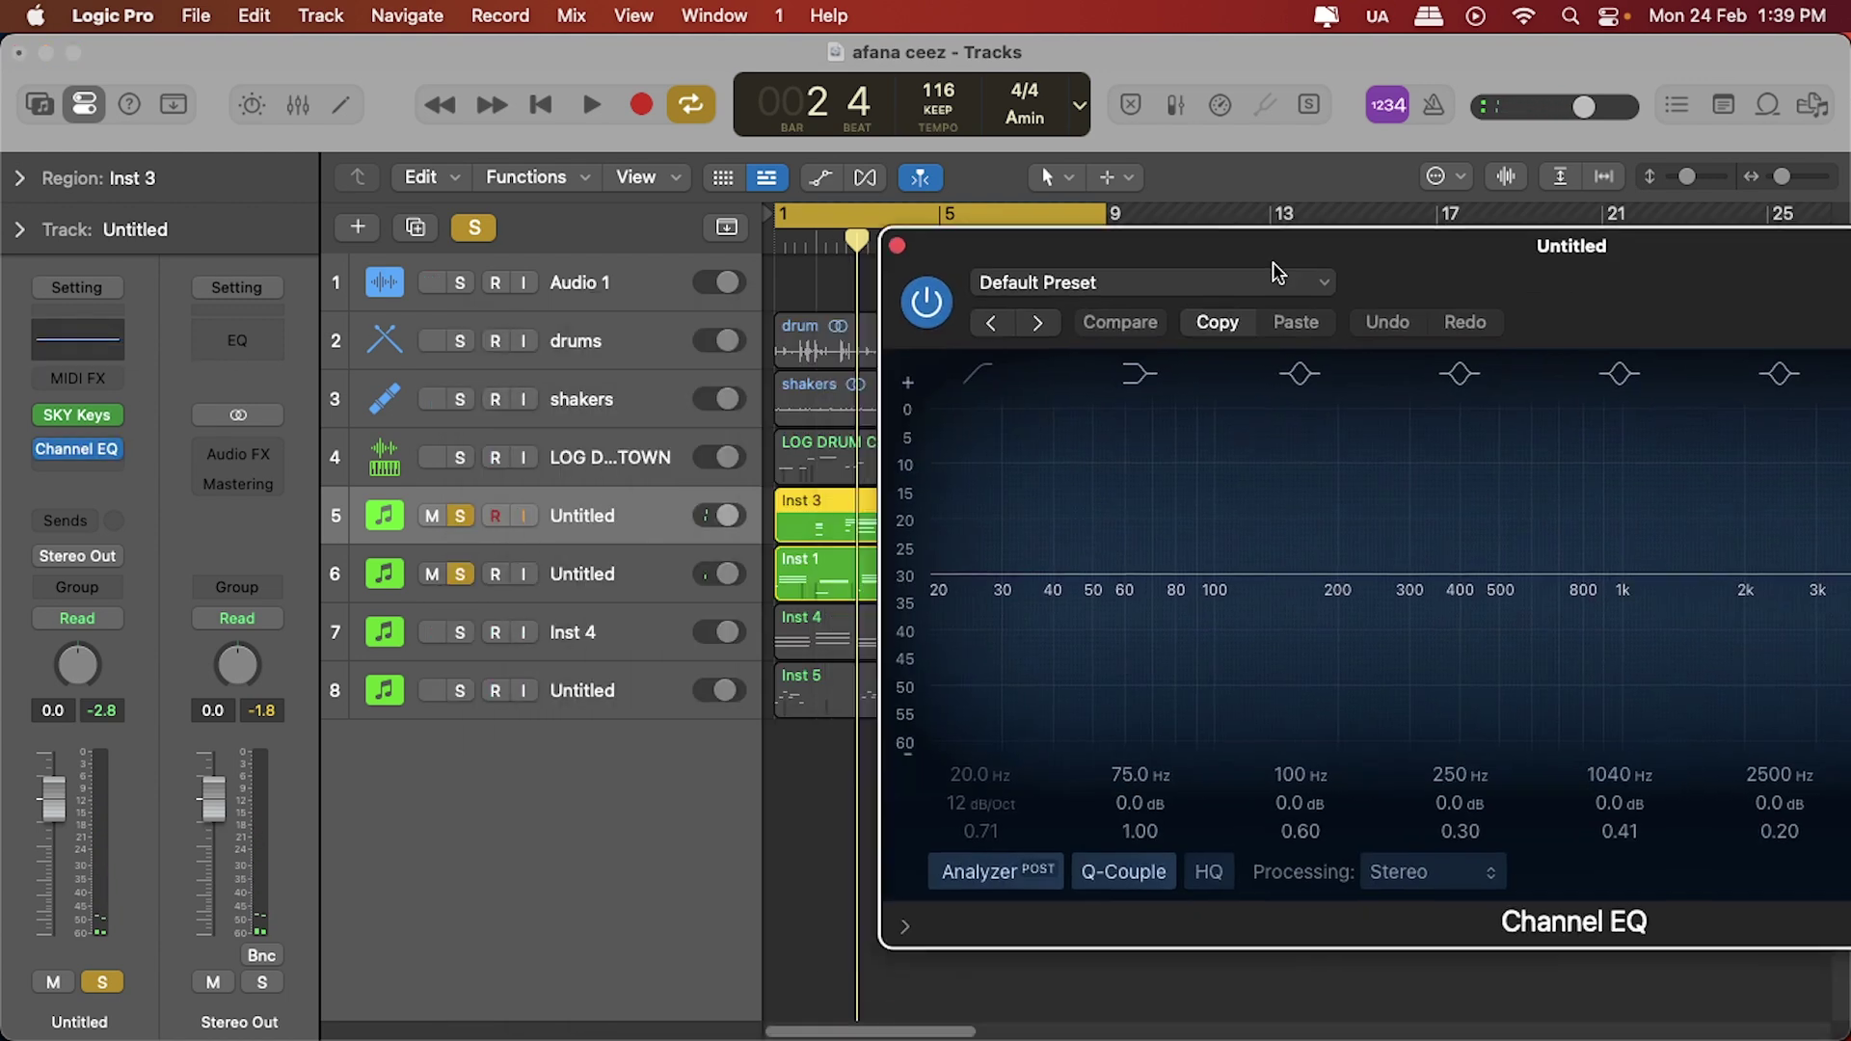
left_click(620, 574)
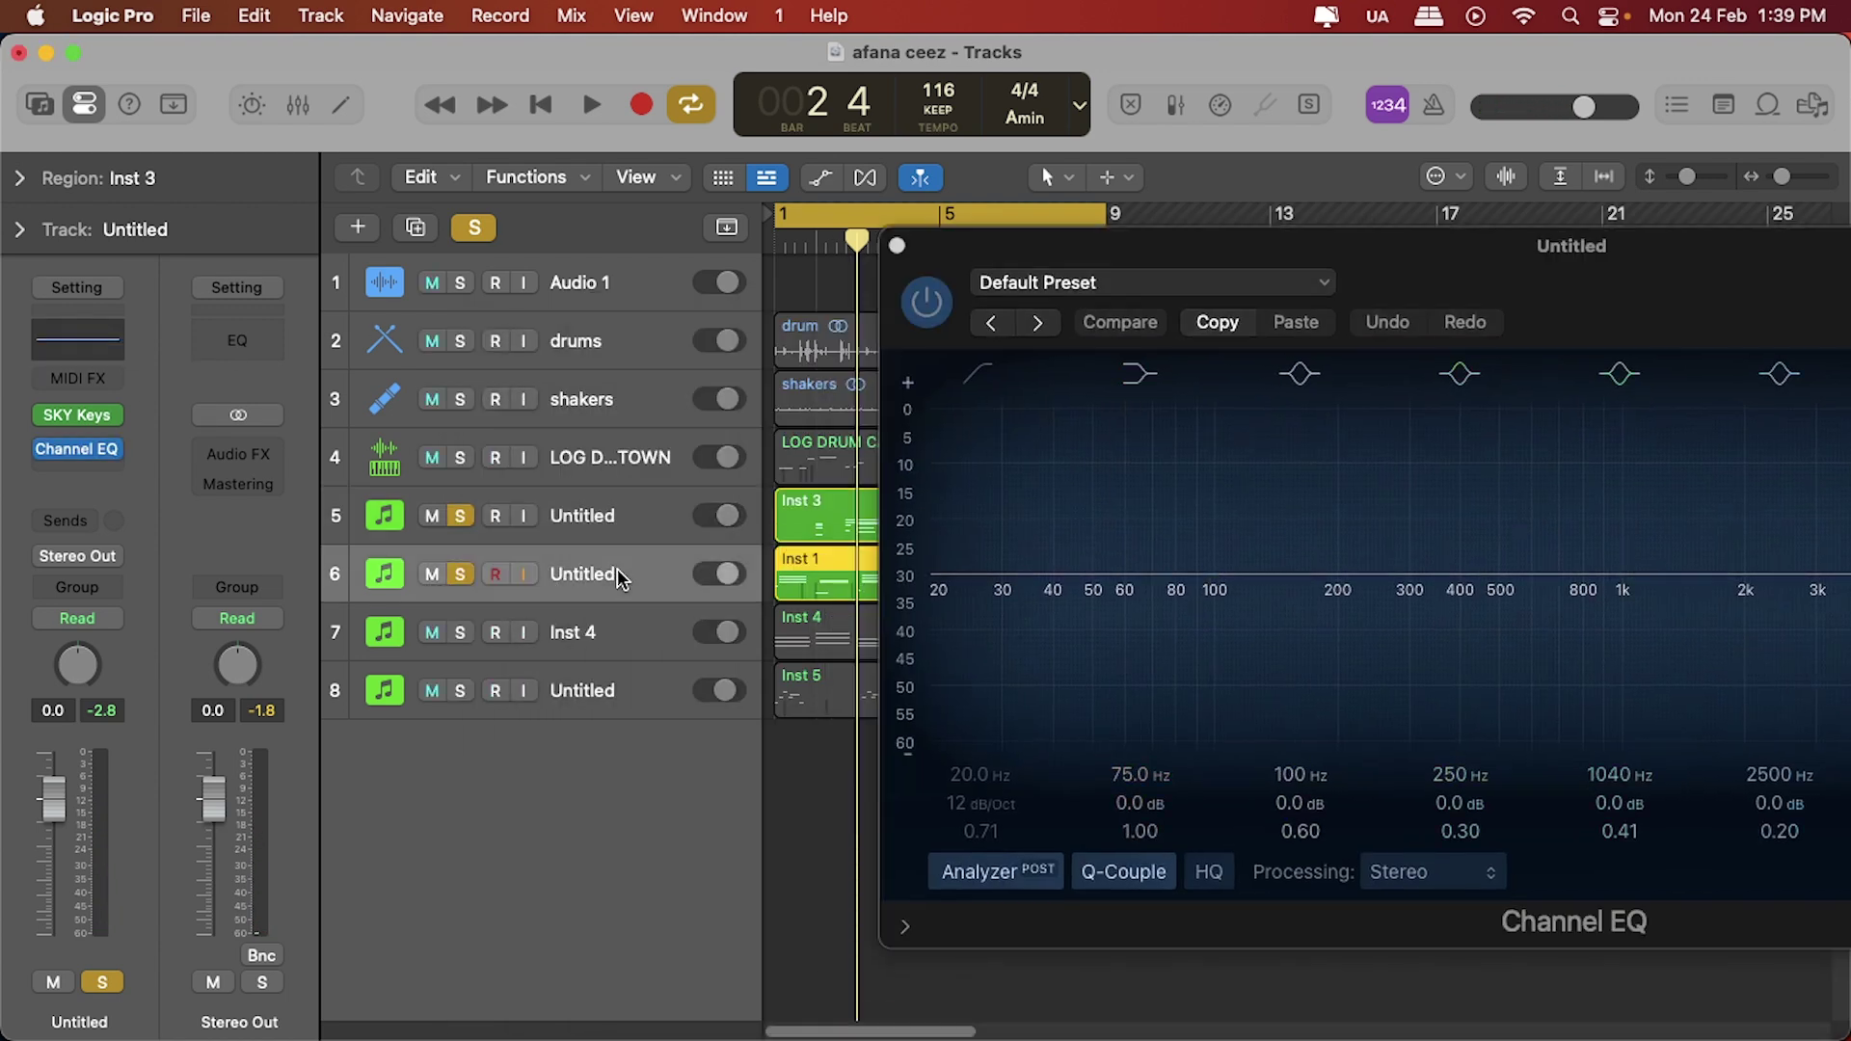
left_click(78, 352)
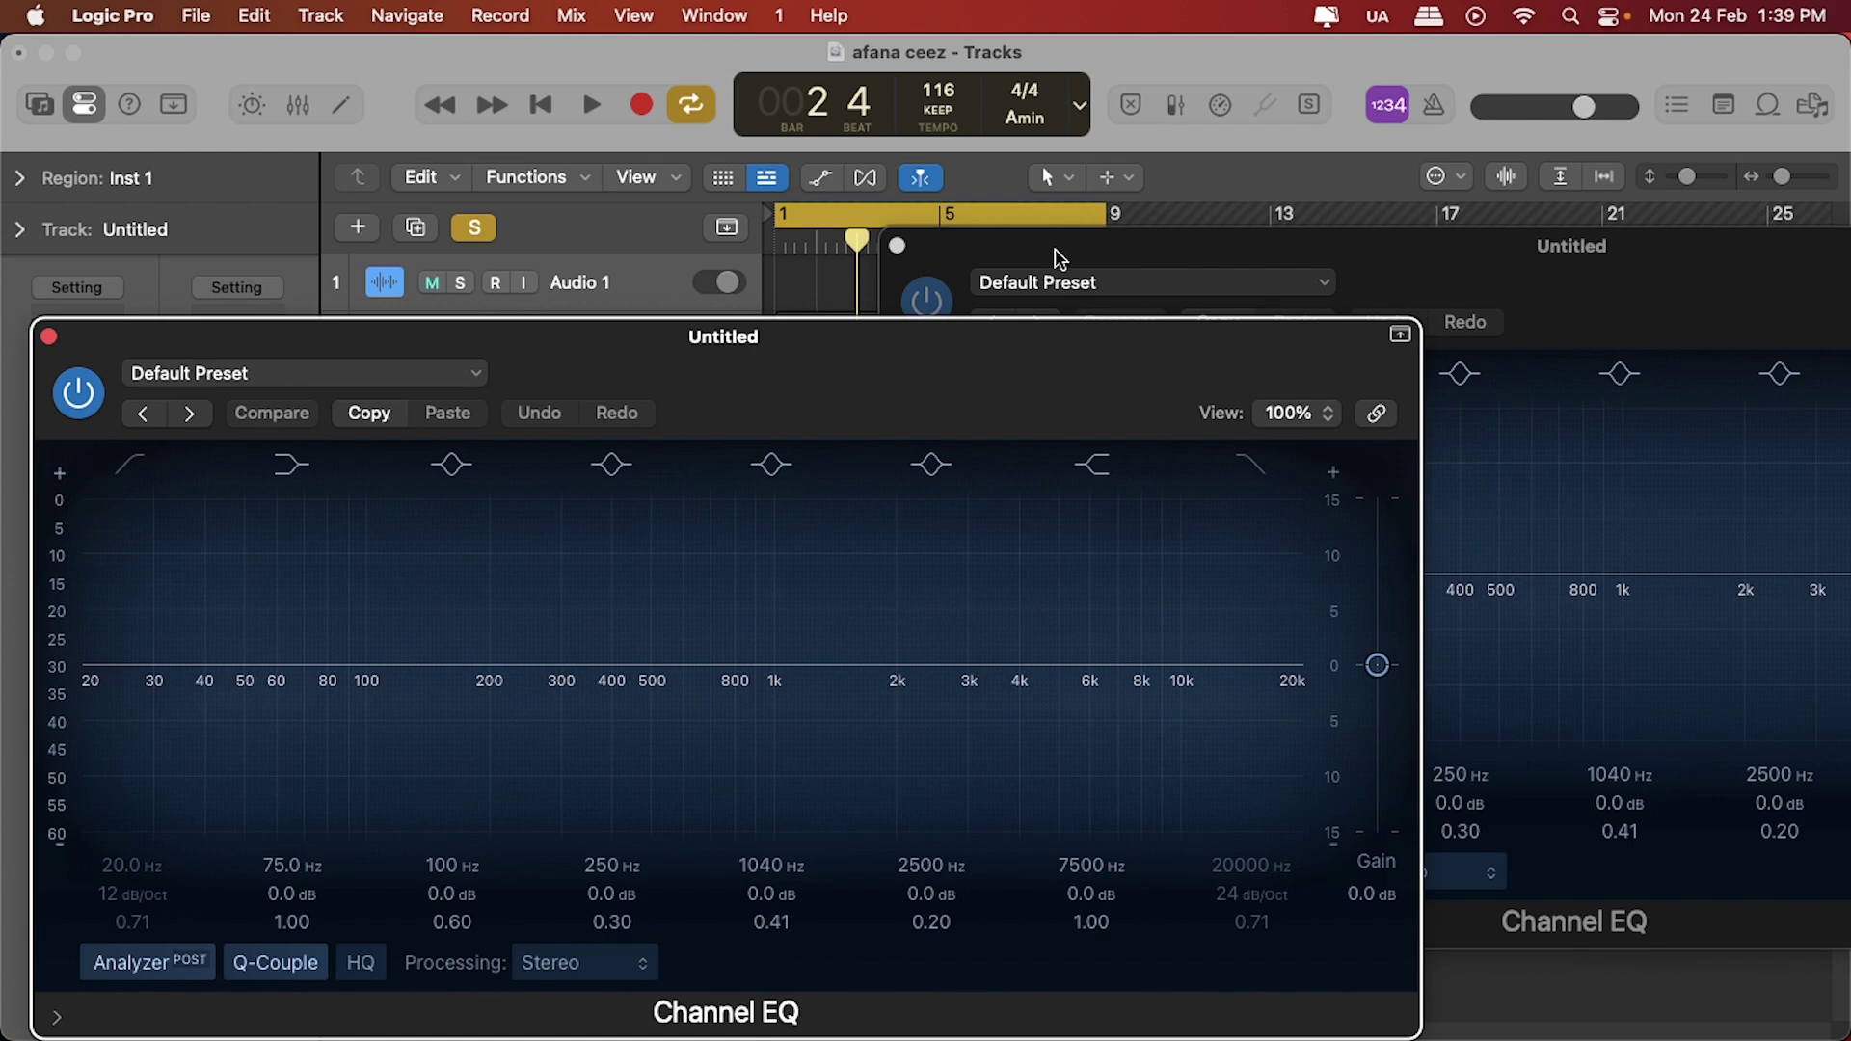
left_click_drag(1060, 259, 1034, 152)
left_click_drag(788, 343, 694, 320)
Play the two soloed tracks and compare their low-frequency content in both EQ analyzers.
key("space")
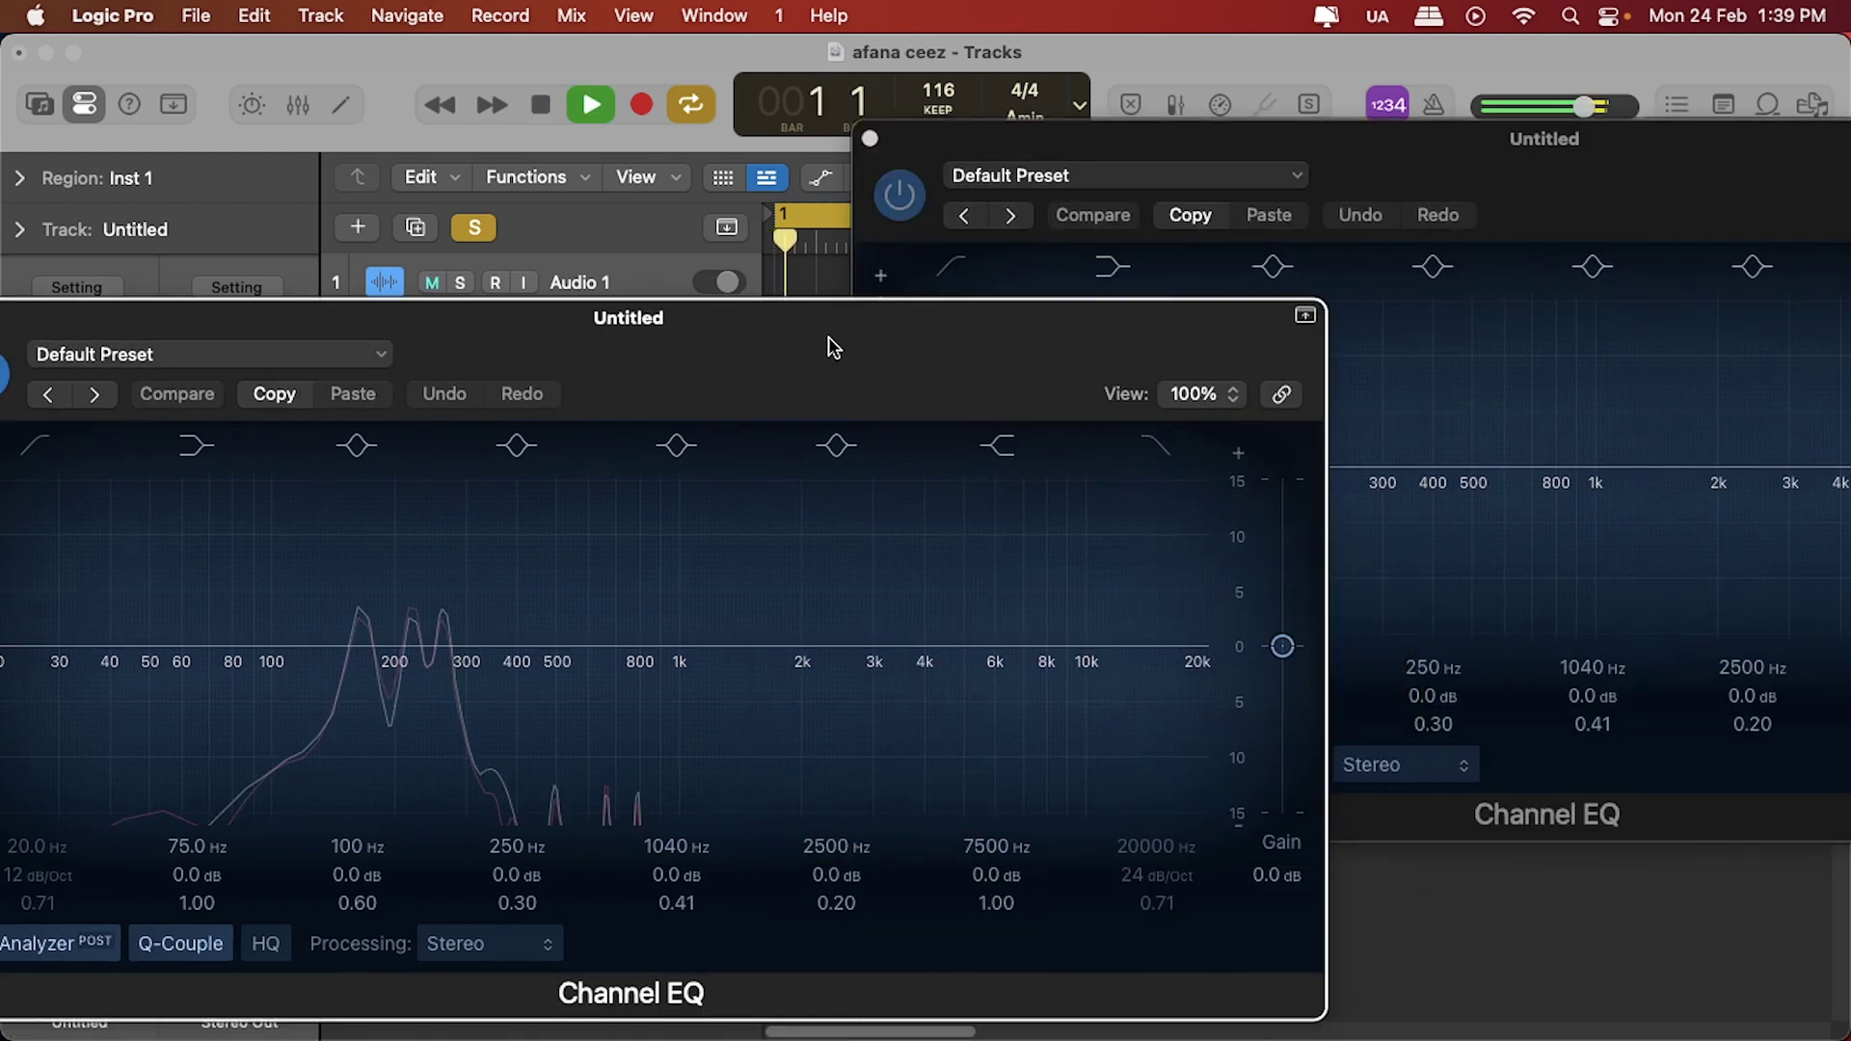
left_click_drag(829, 337, 998, 330)
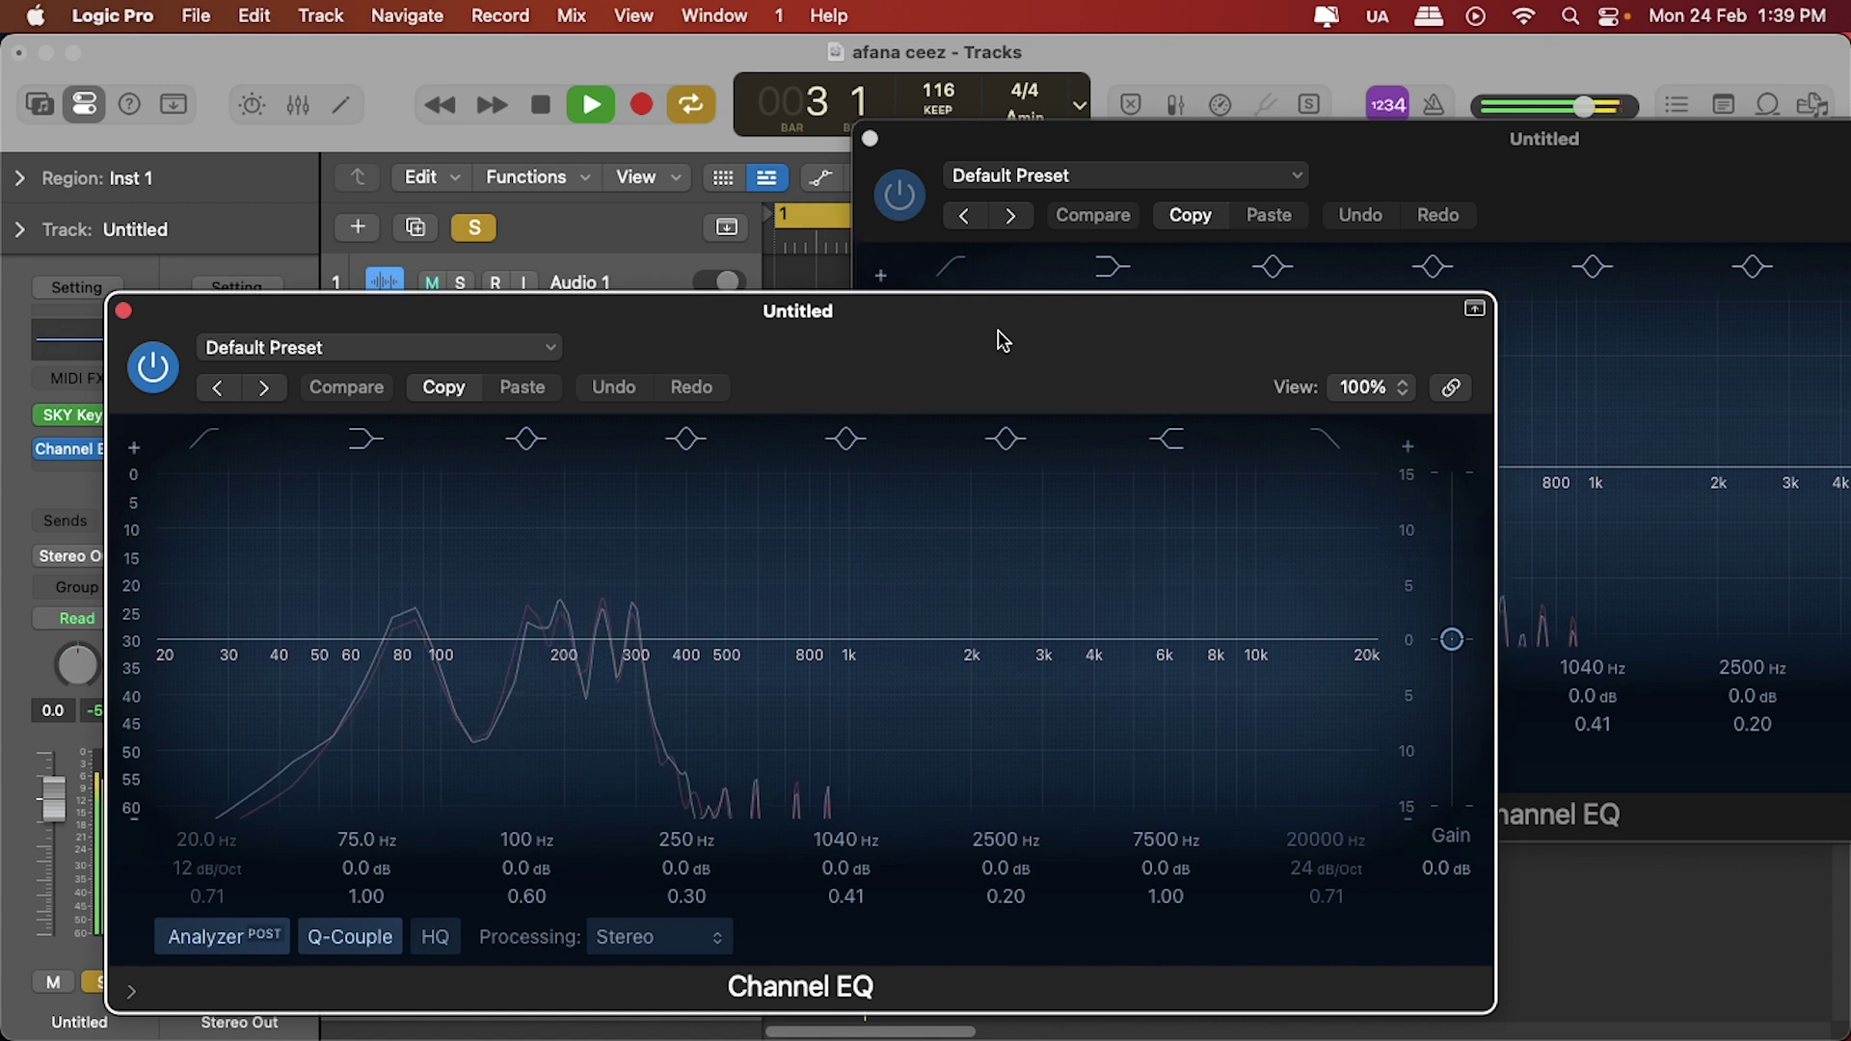
left_click_drag(1555, 160, 1449, 146)
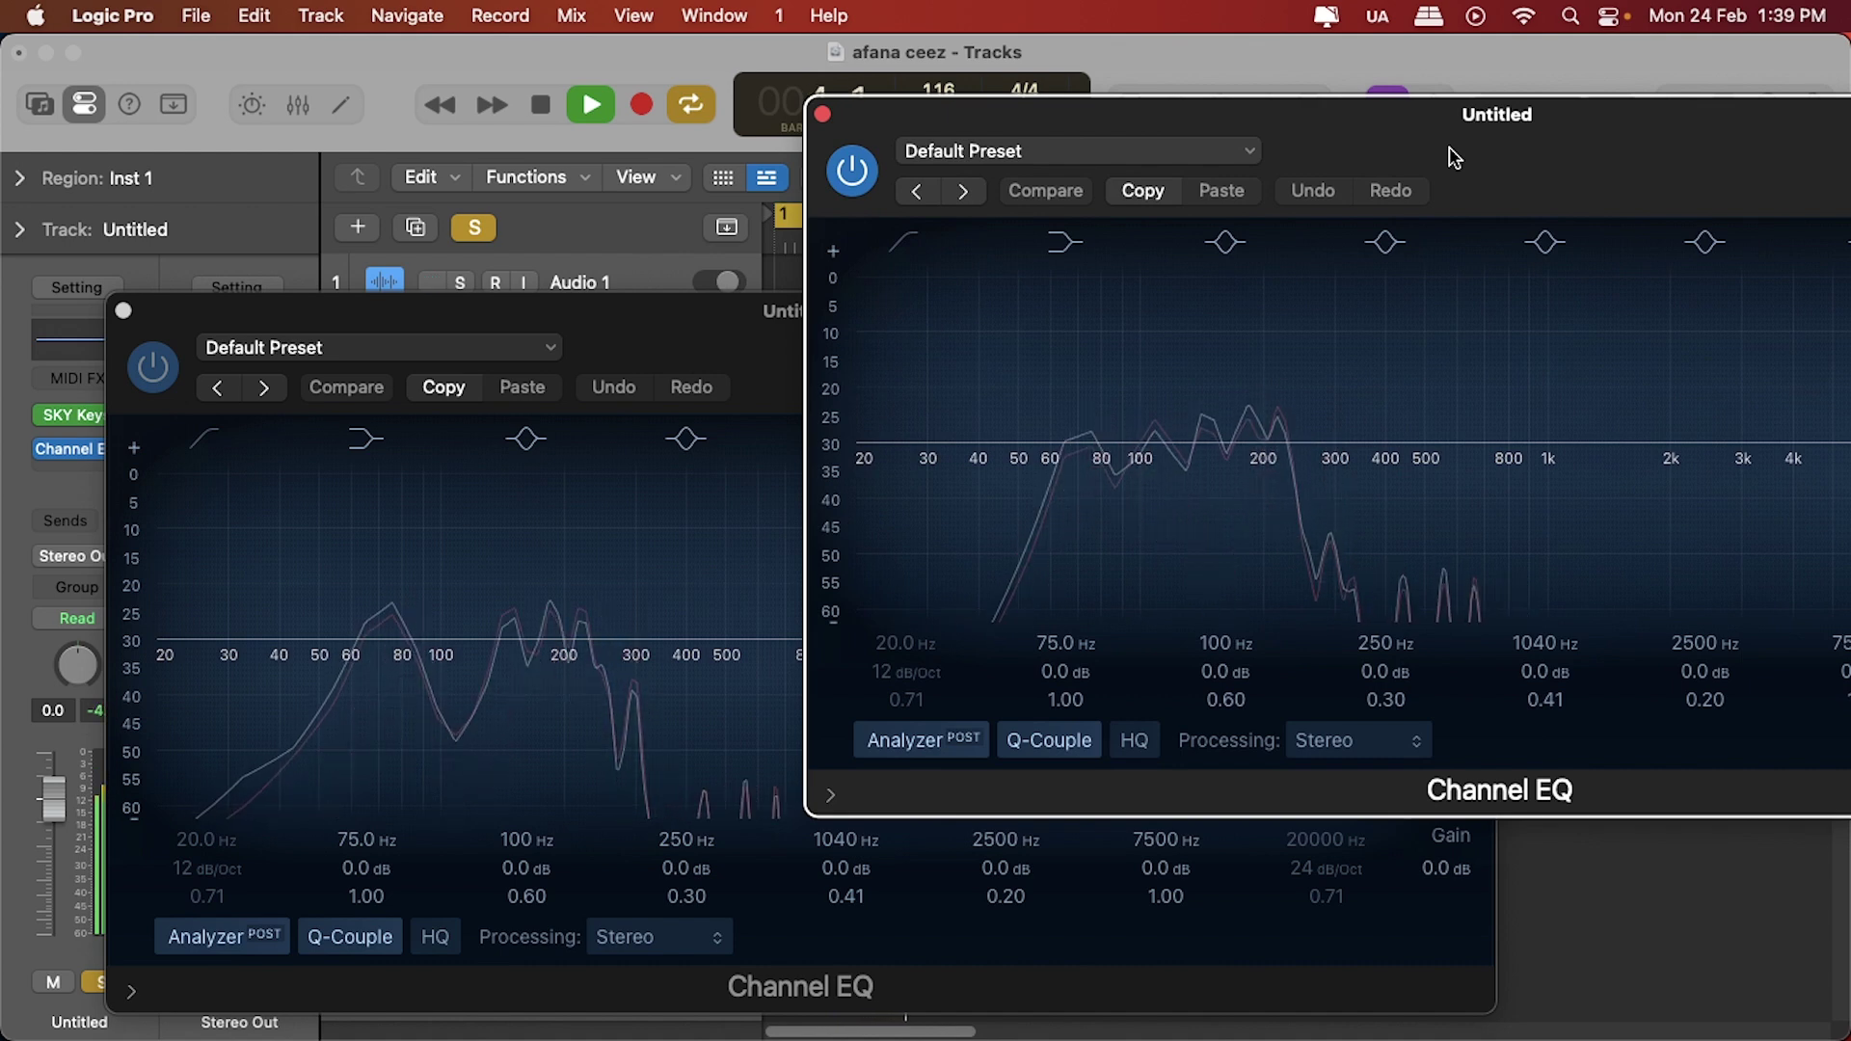
key("space")
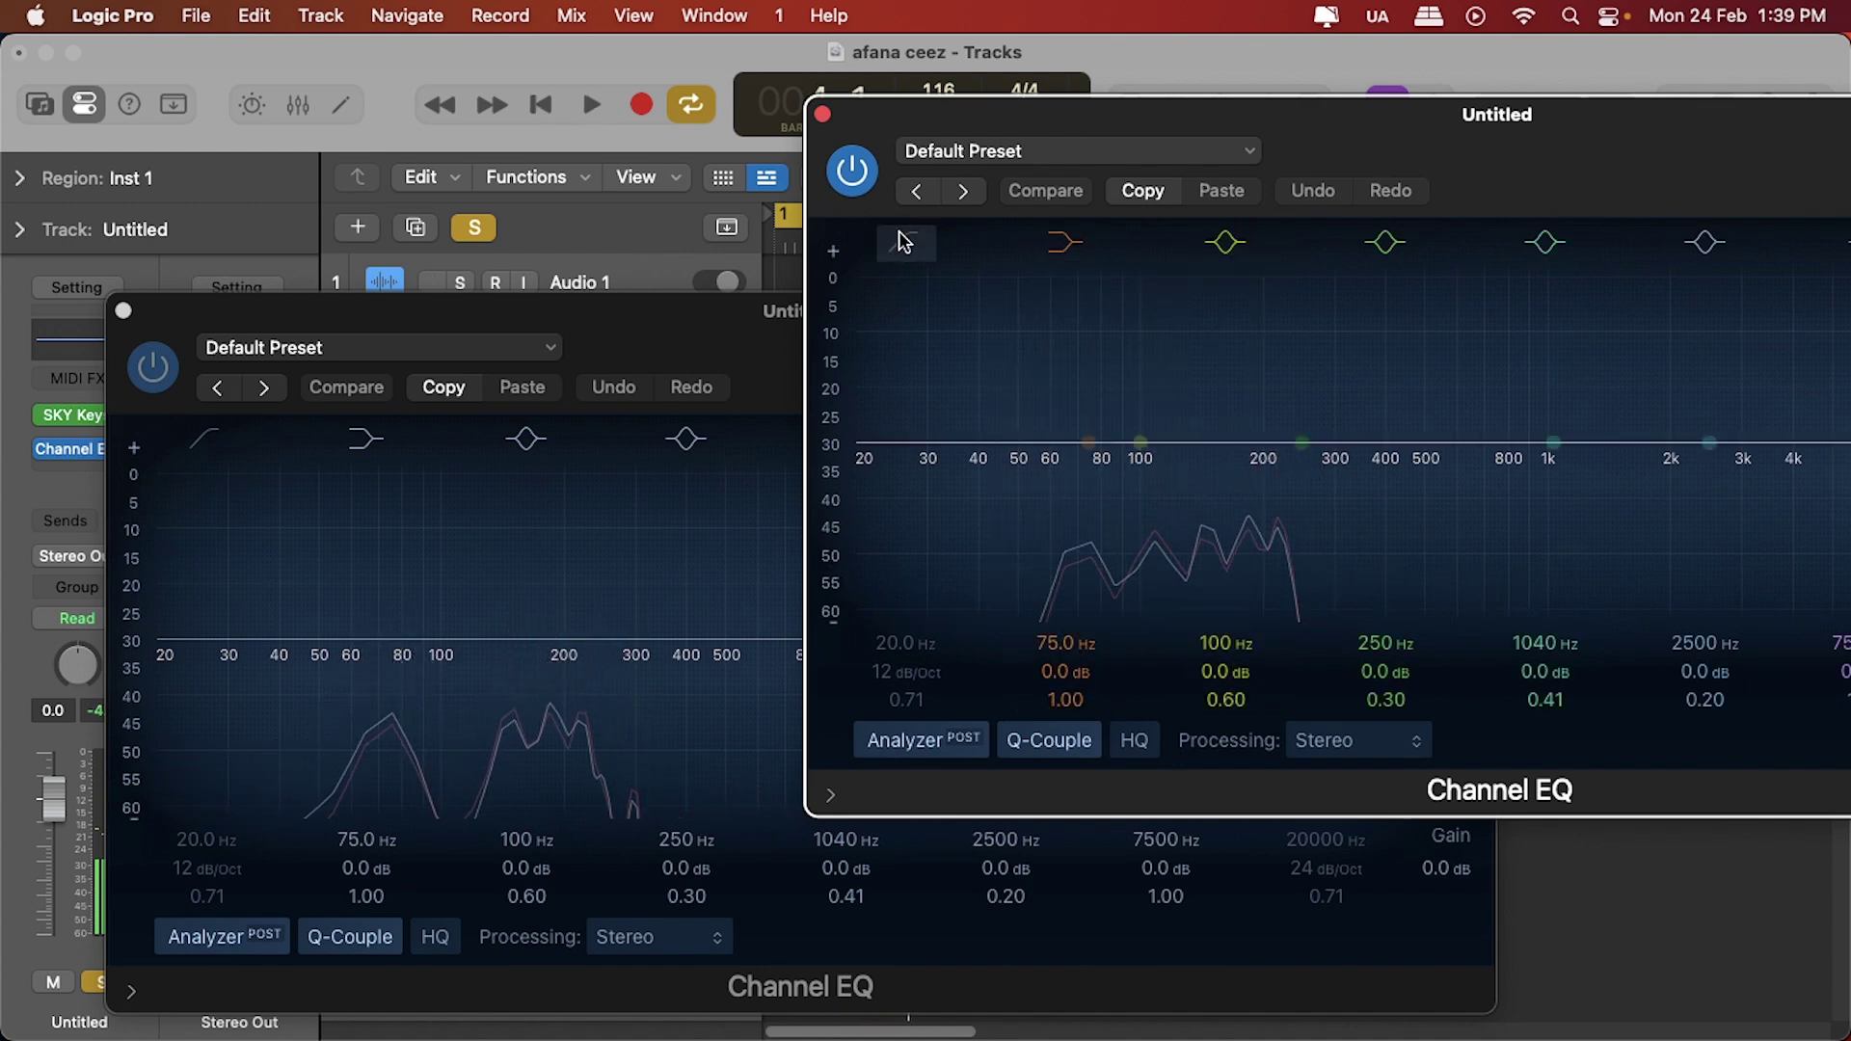
Enable the low cut in track 5's Channel EQ and set it to 188 Hz with a 48 dB/Oct slope during playback.
left_click(901, 243)
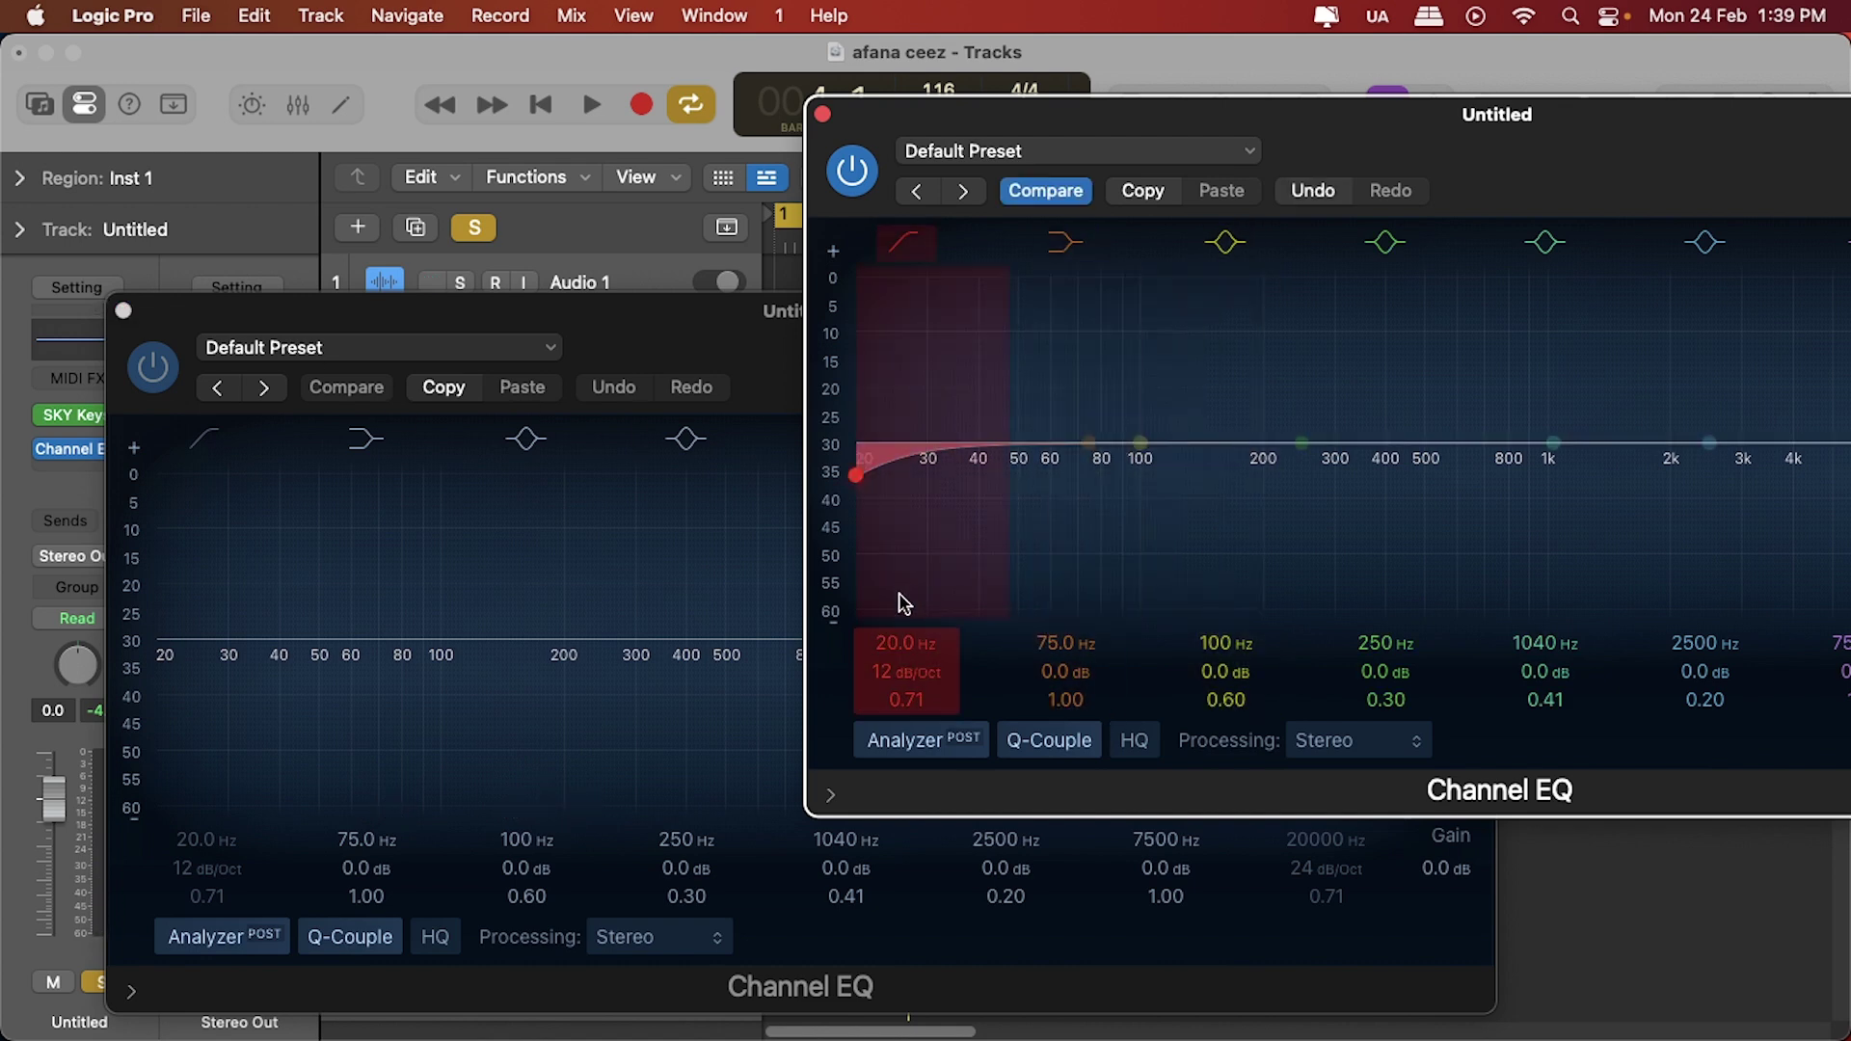
left_click_drag(1495, 144, 1397, 117)
key("space")
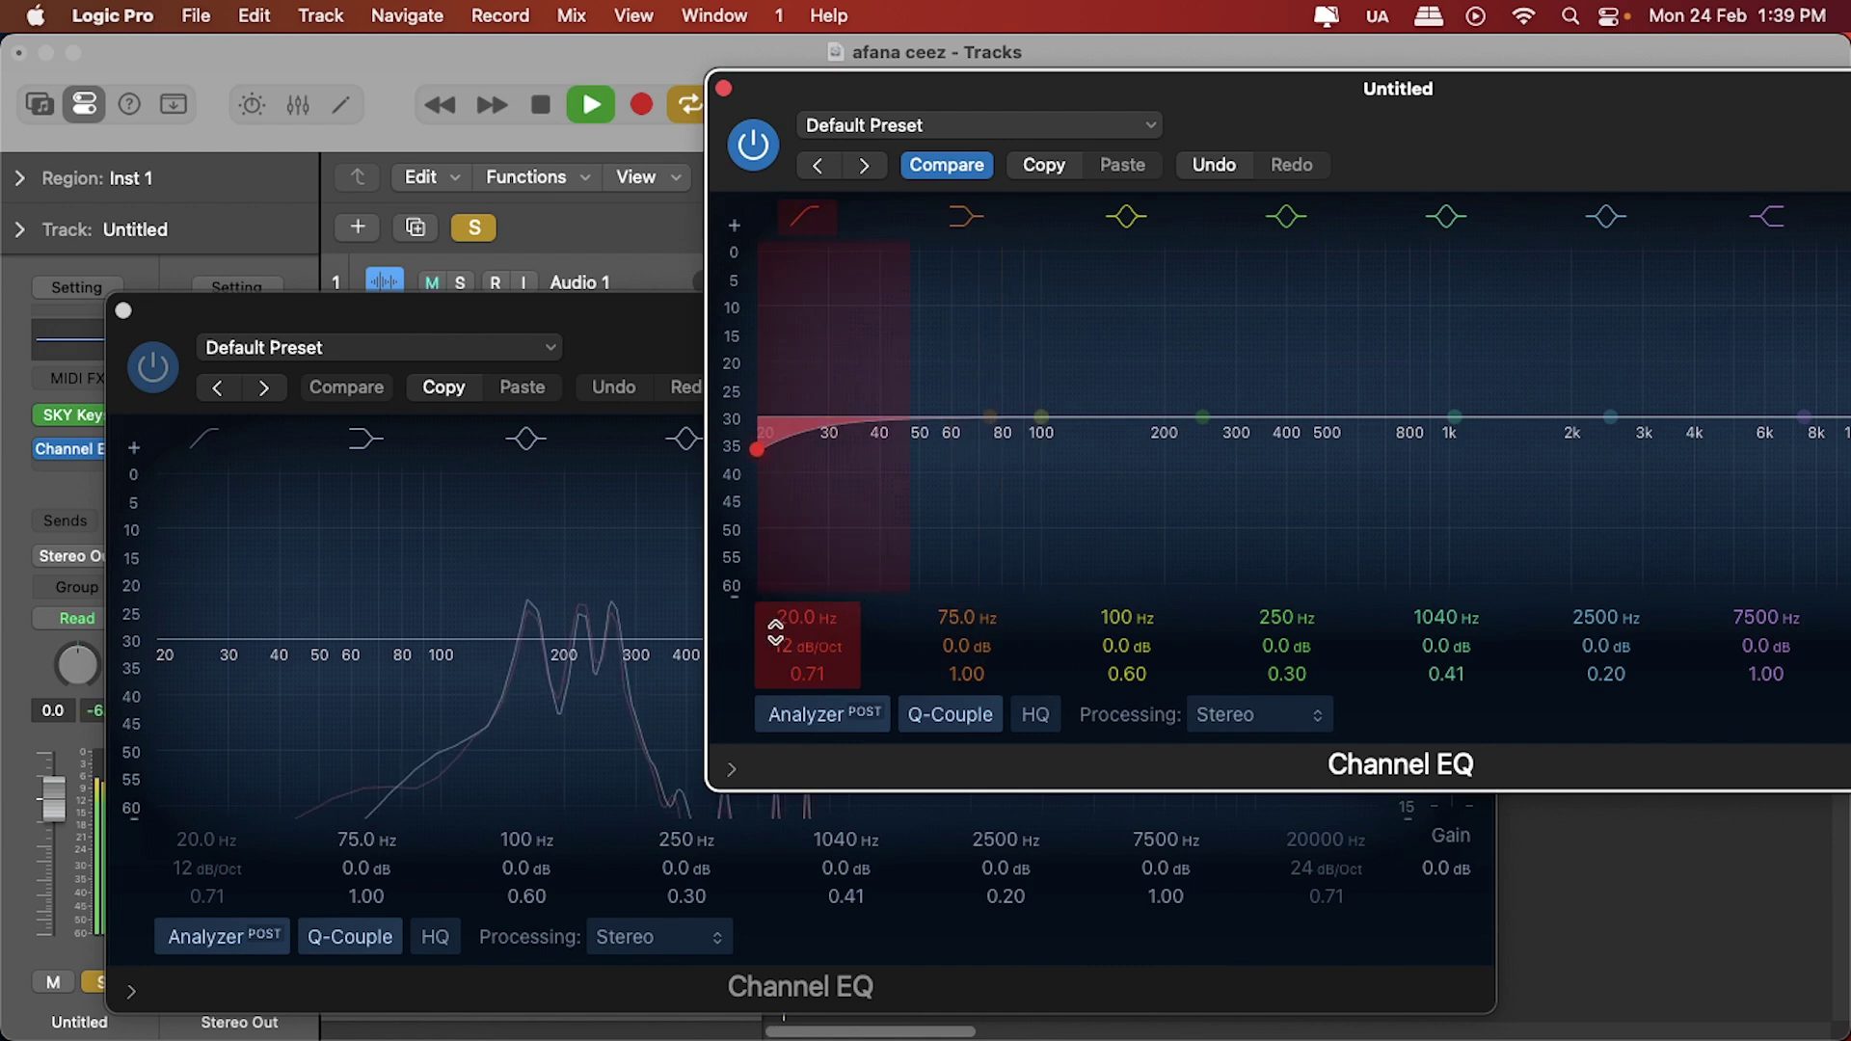
left_click_drag(789, 619, 790, 553)
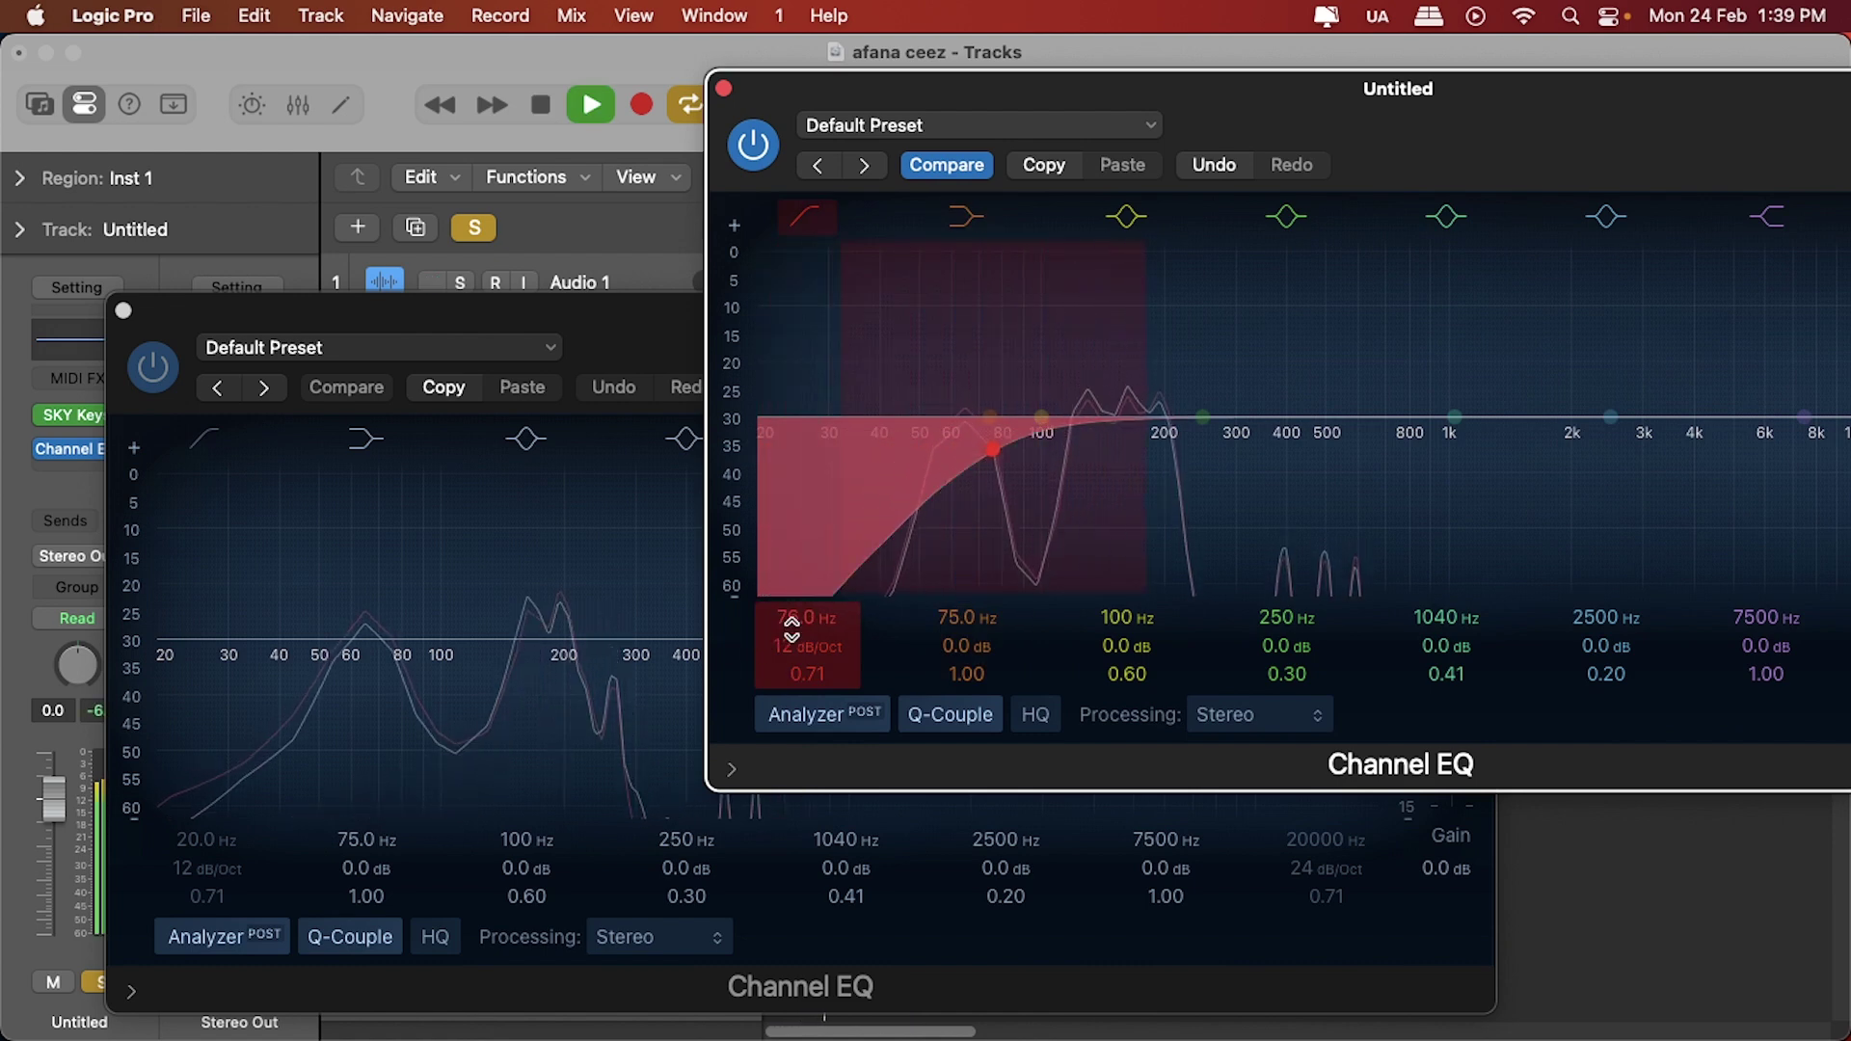
left_click_drag(785, 646, 806, 576)
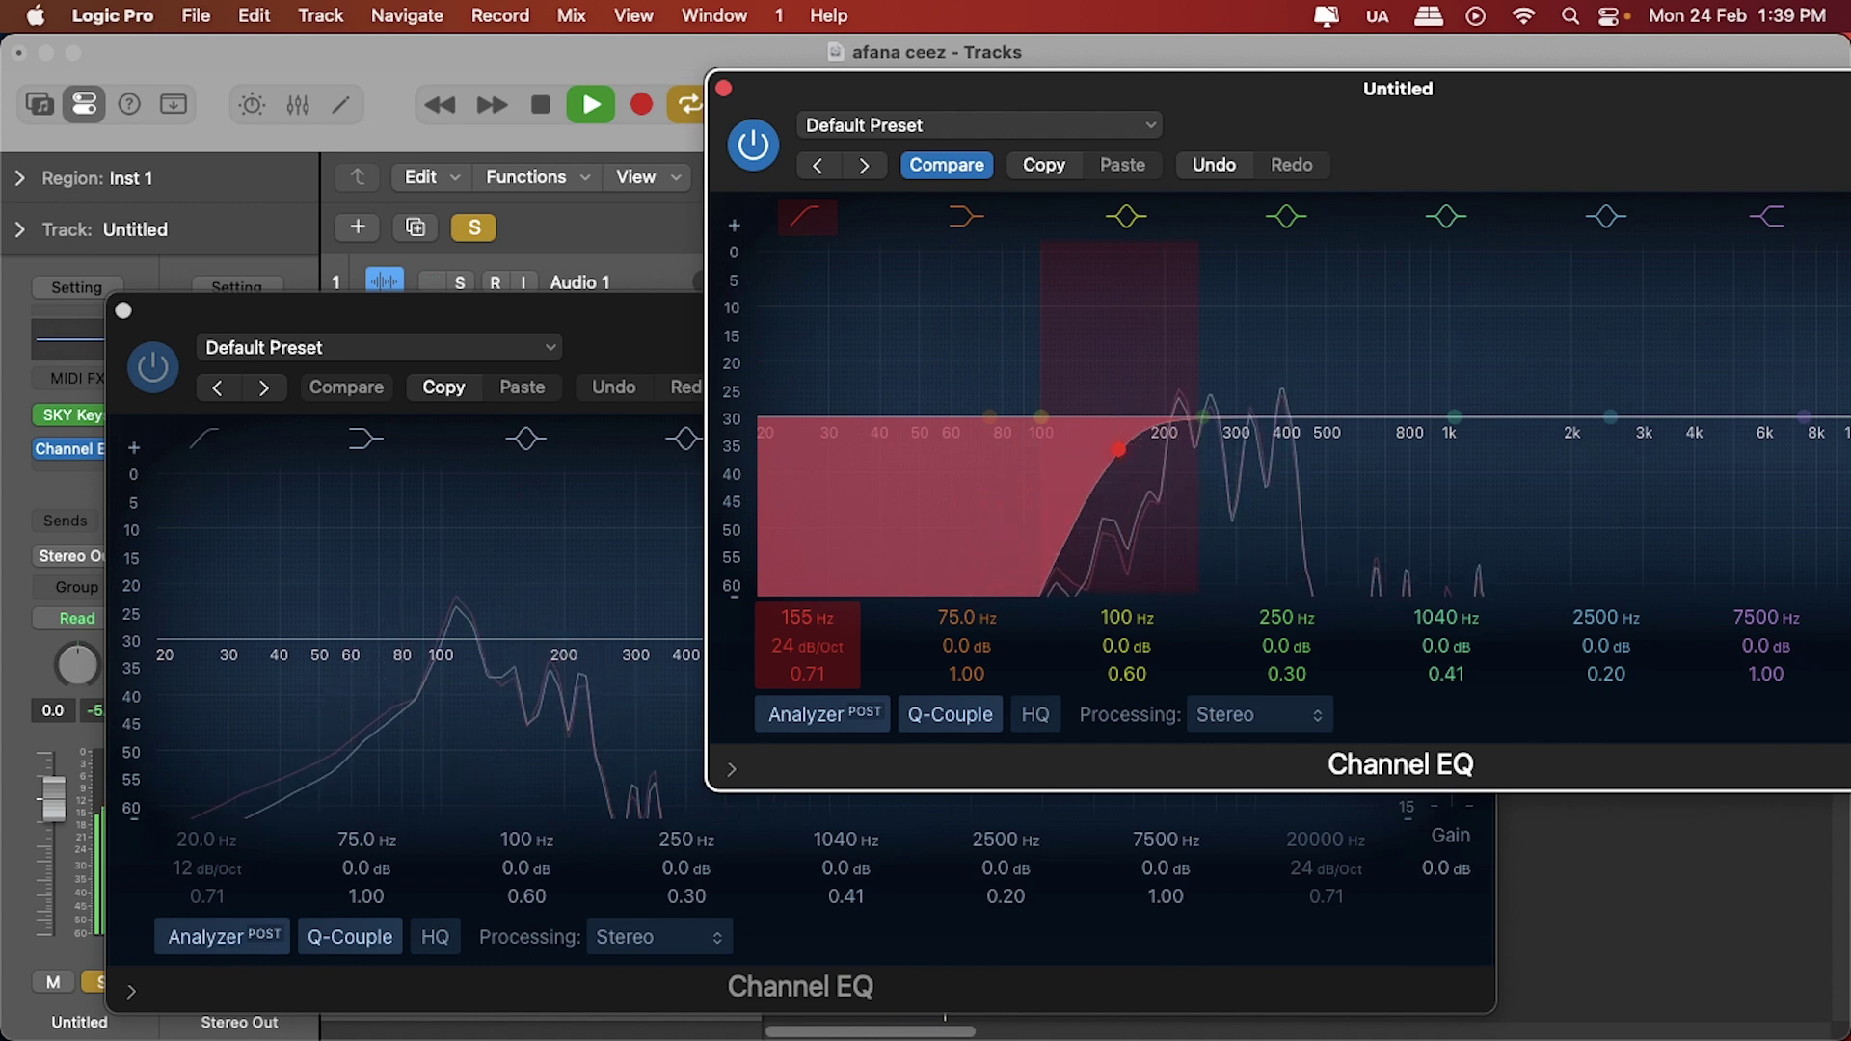
left_click_drag(802, 646, 802, 623)
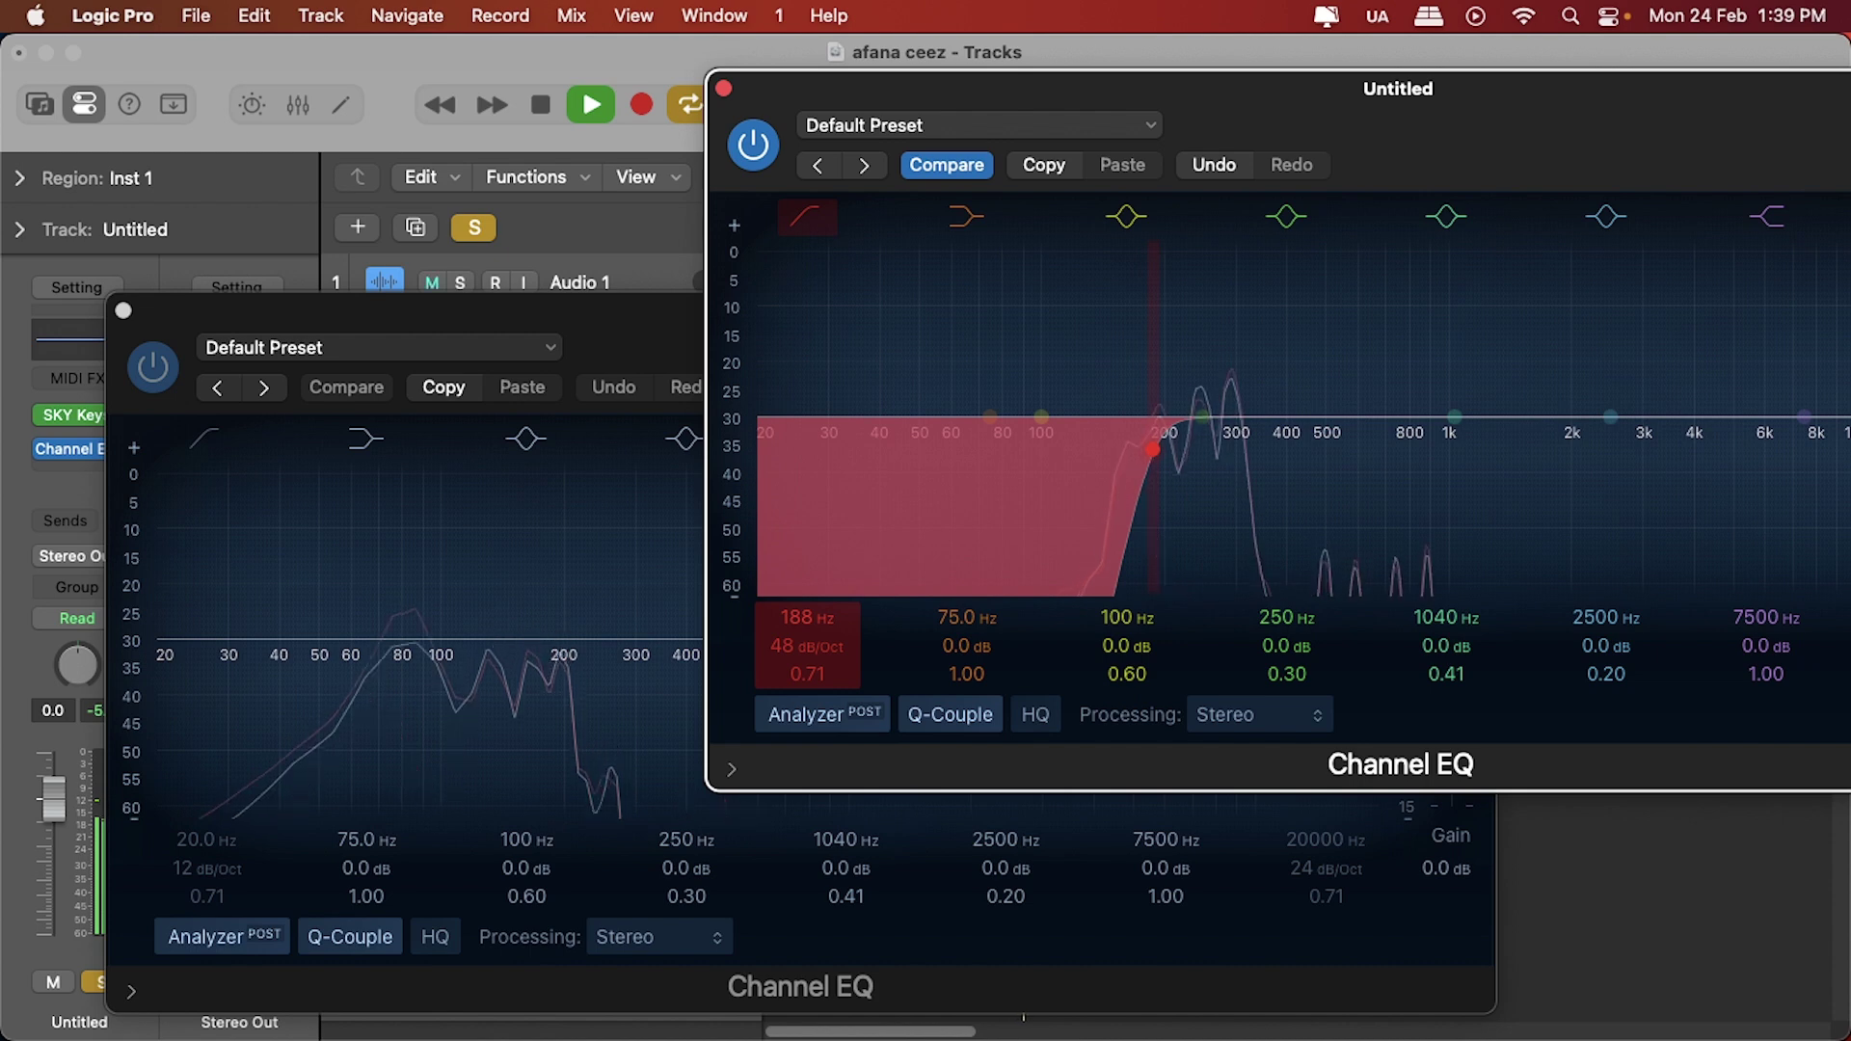
key("space")
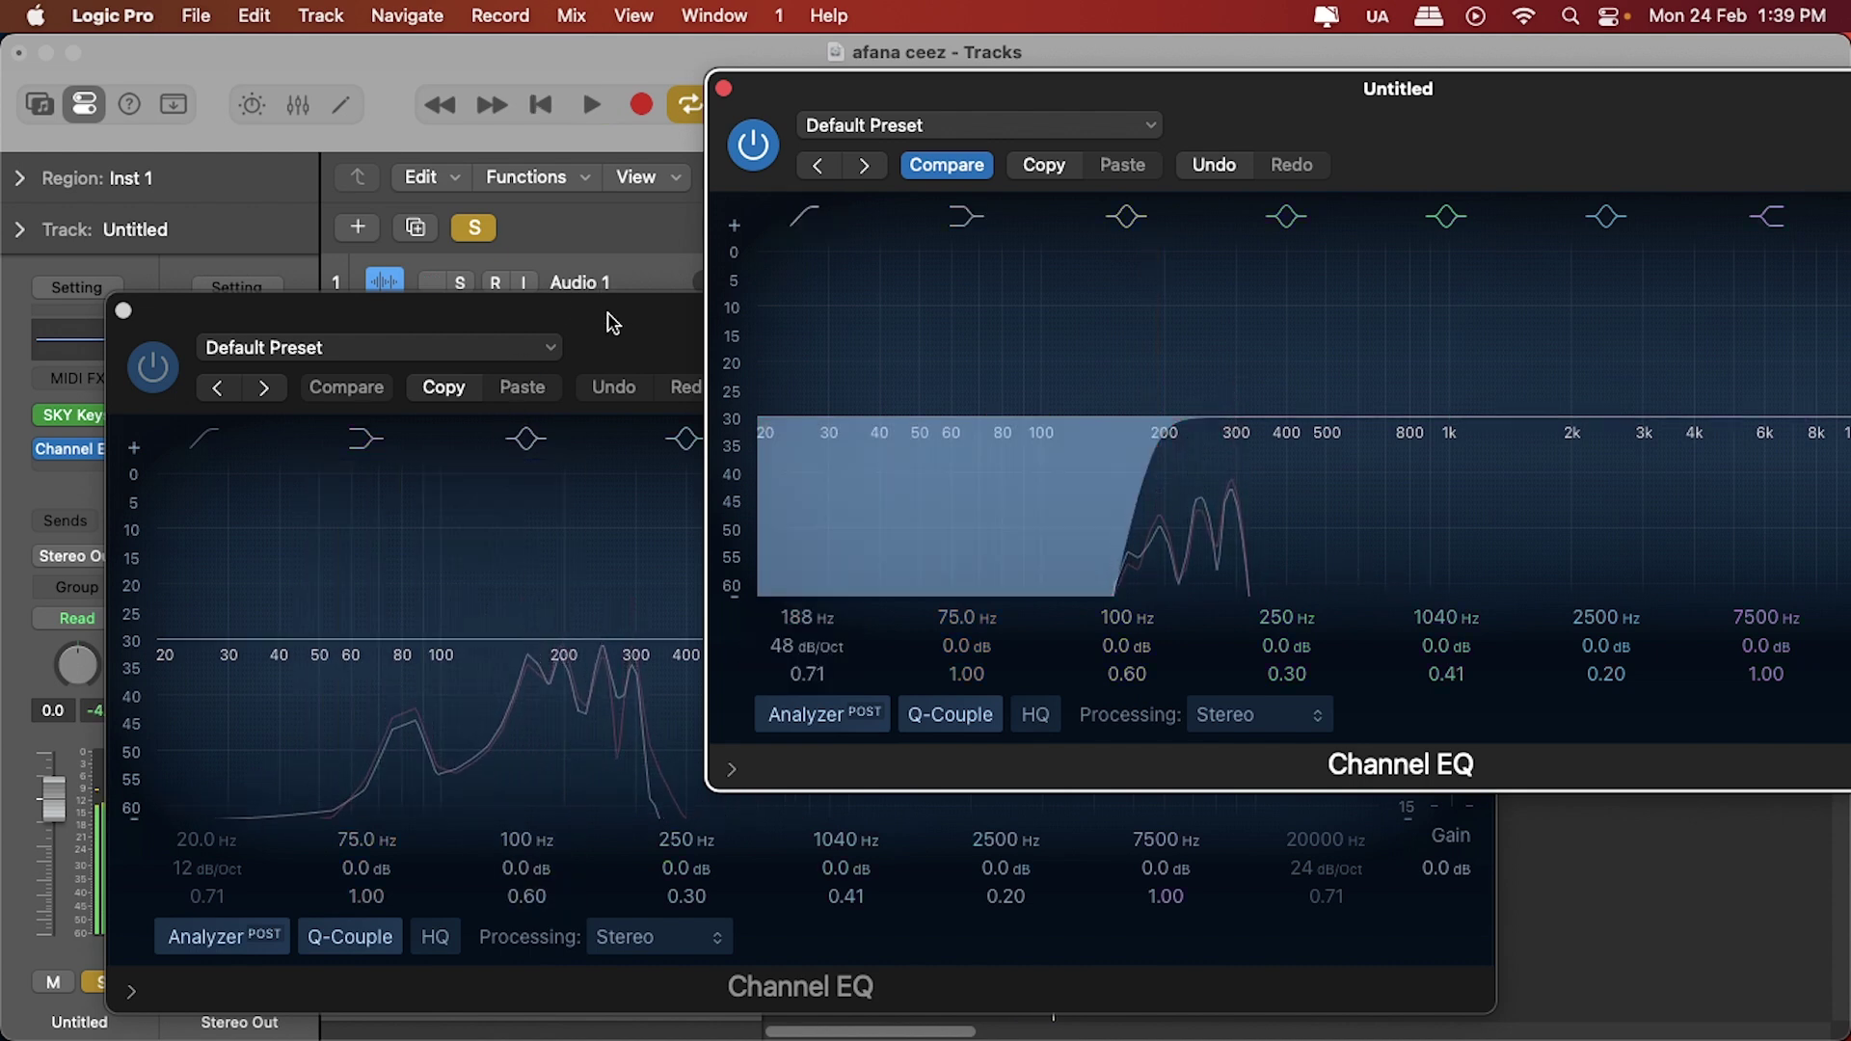
Enable the low cut in track 6's Channel EQ and set it to 108 Hz with a 48 dB/Oct slope.
left_click(609, 313)
left_click(196, 557)
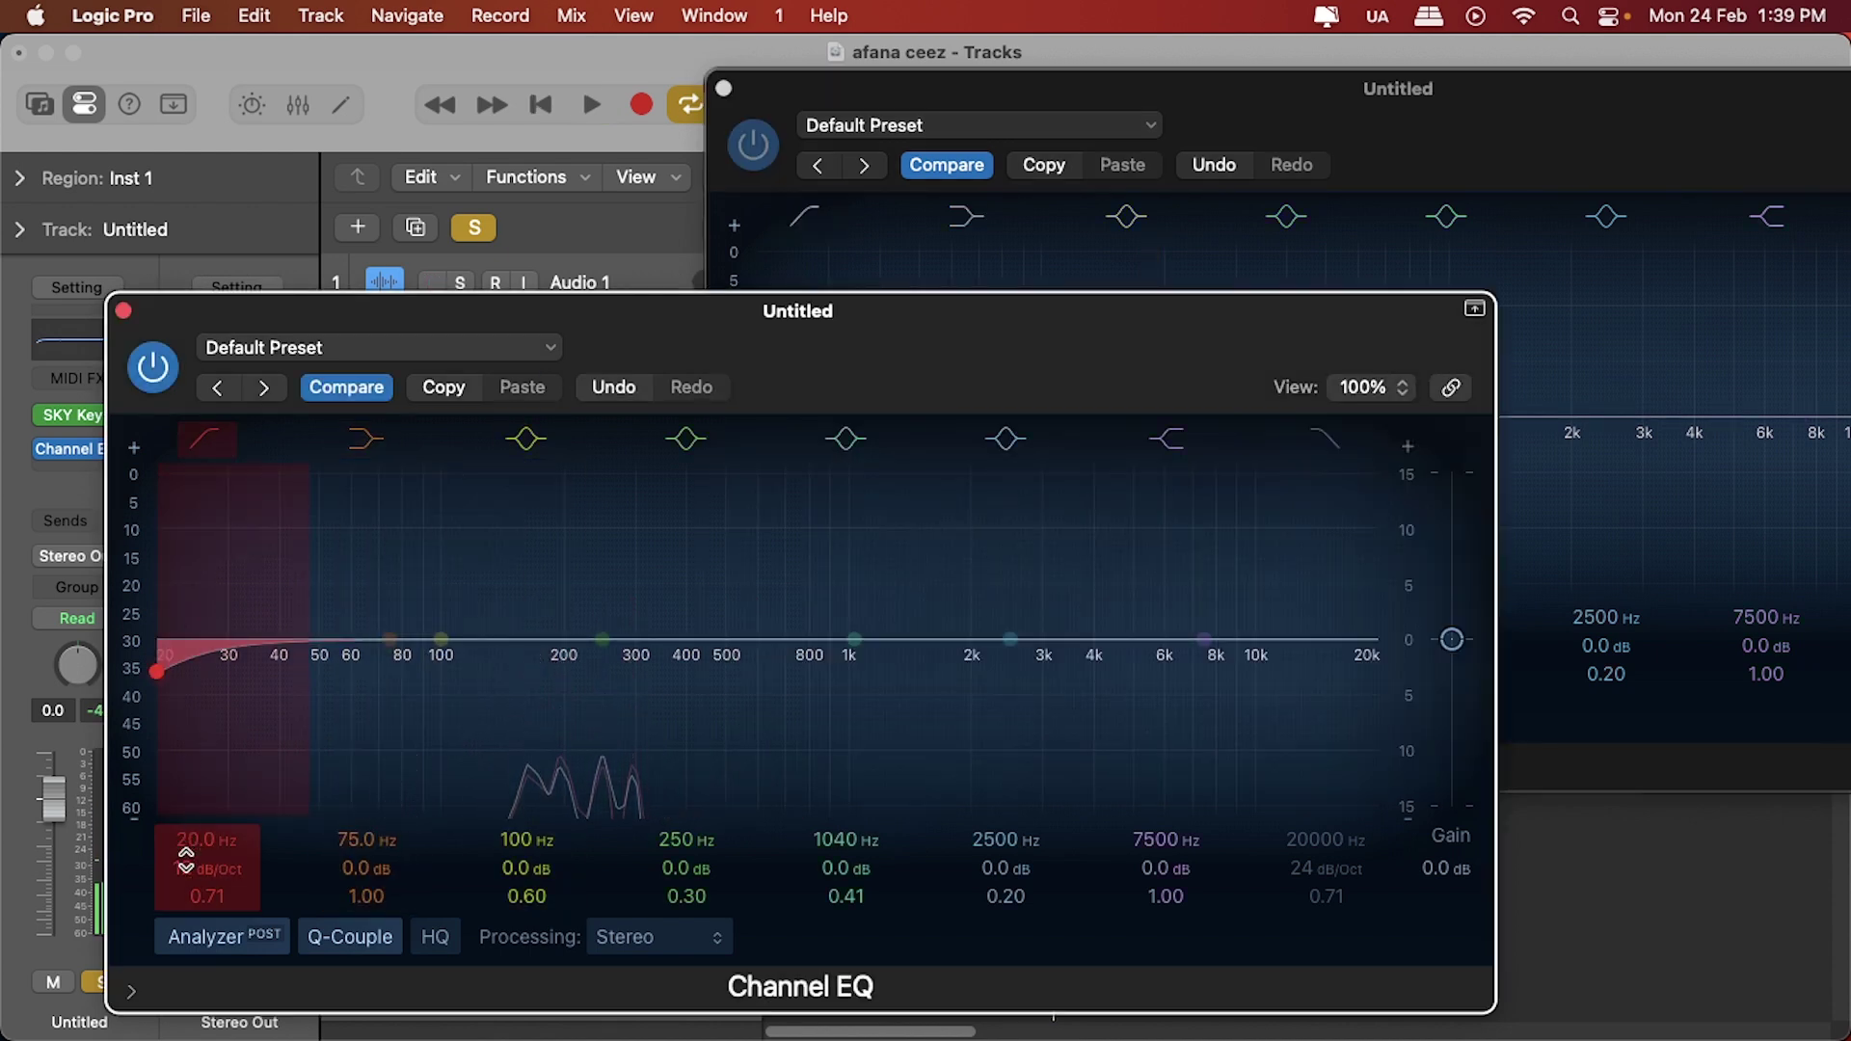
left_click_drag(186, 865, 192, 788)
Play tracks 5 and 6 and compare their filtered spectra in the two Channel EQ windows.
key("space")
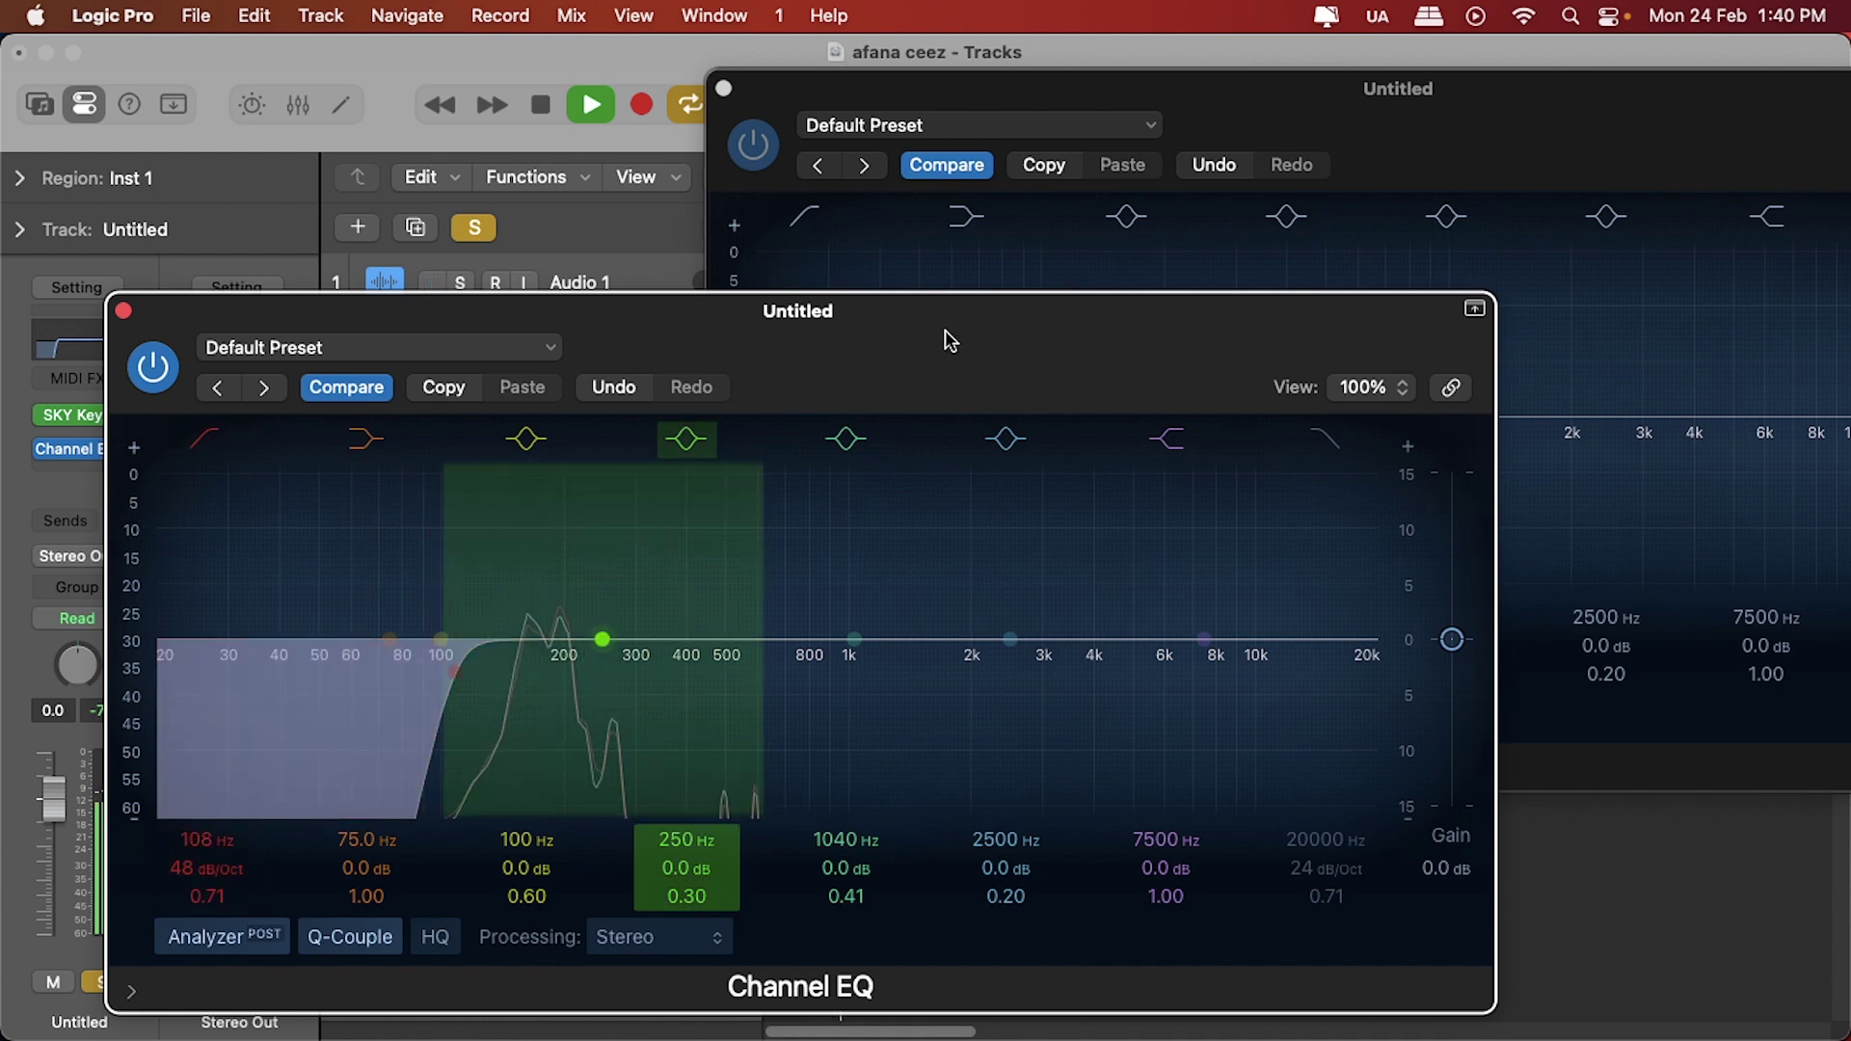
left_click(1281, 108)
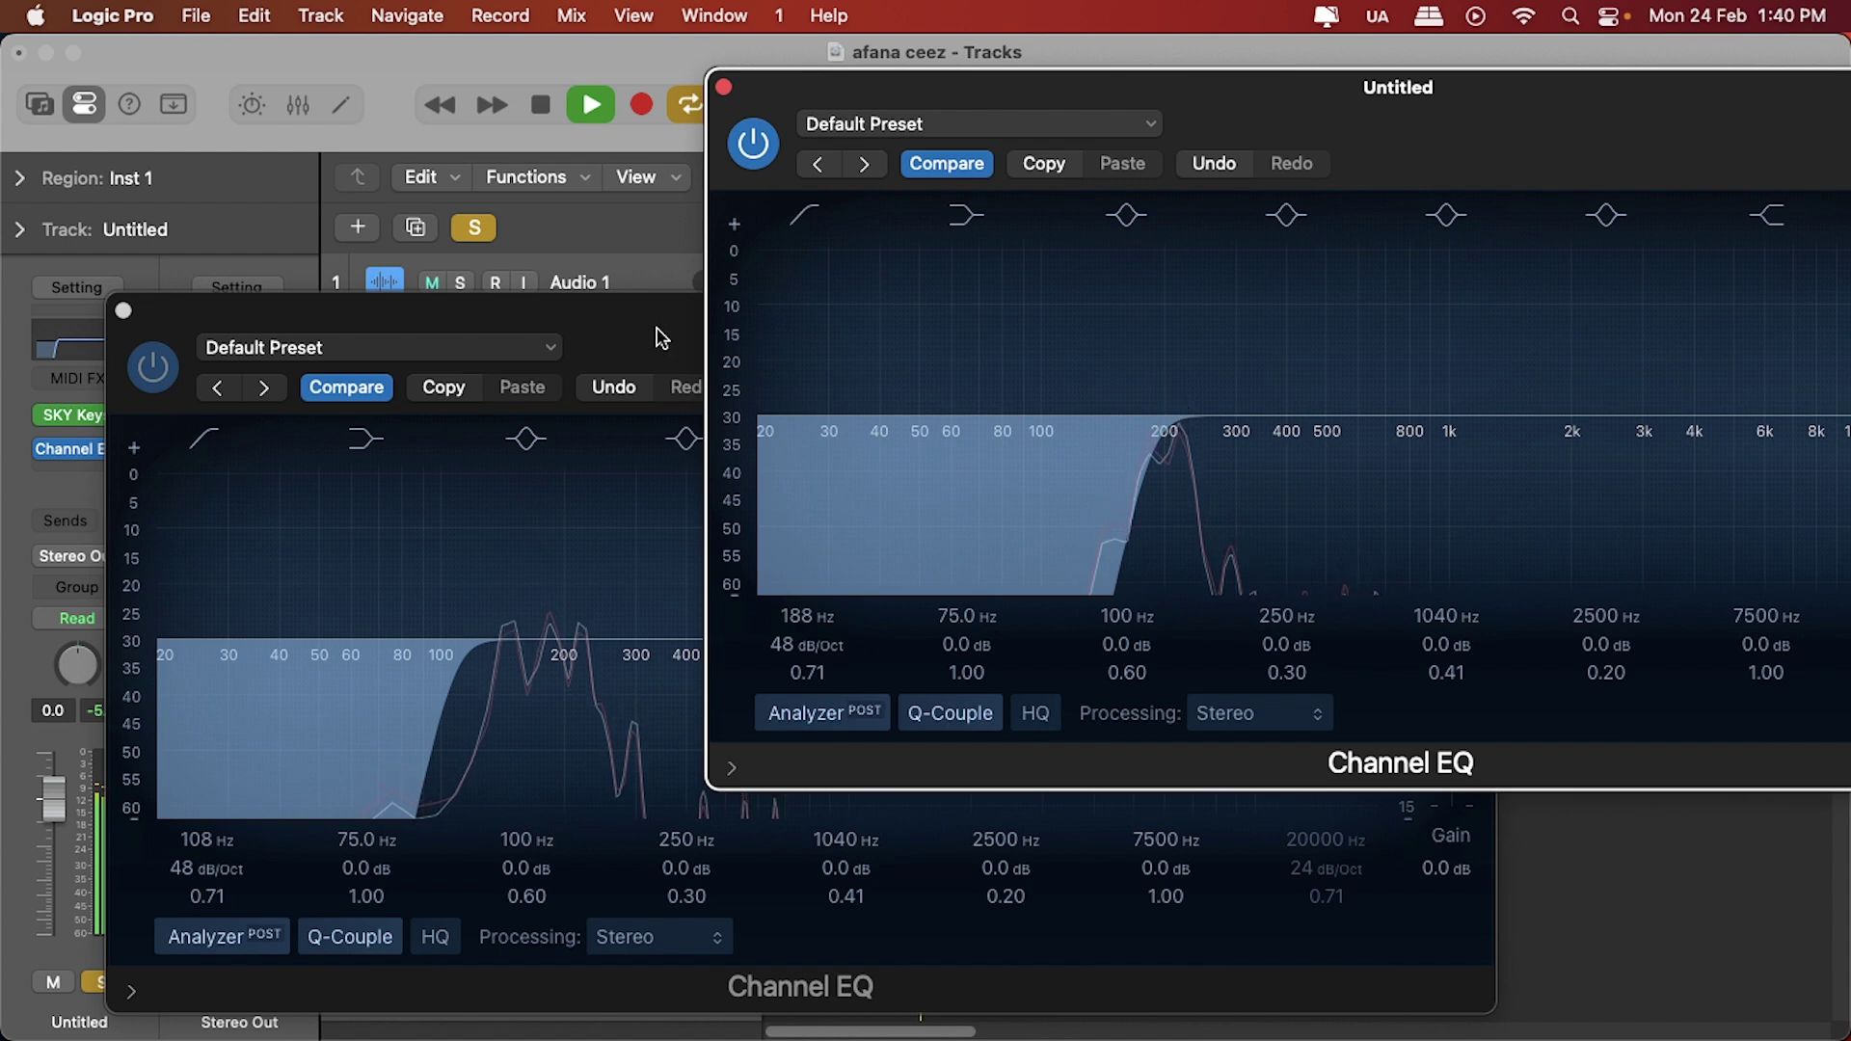
left_click_drag(658, 337, 633, 320)
key("space")
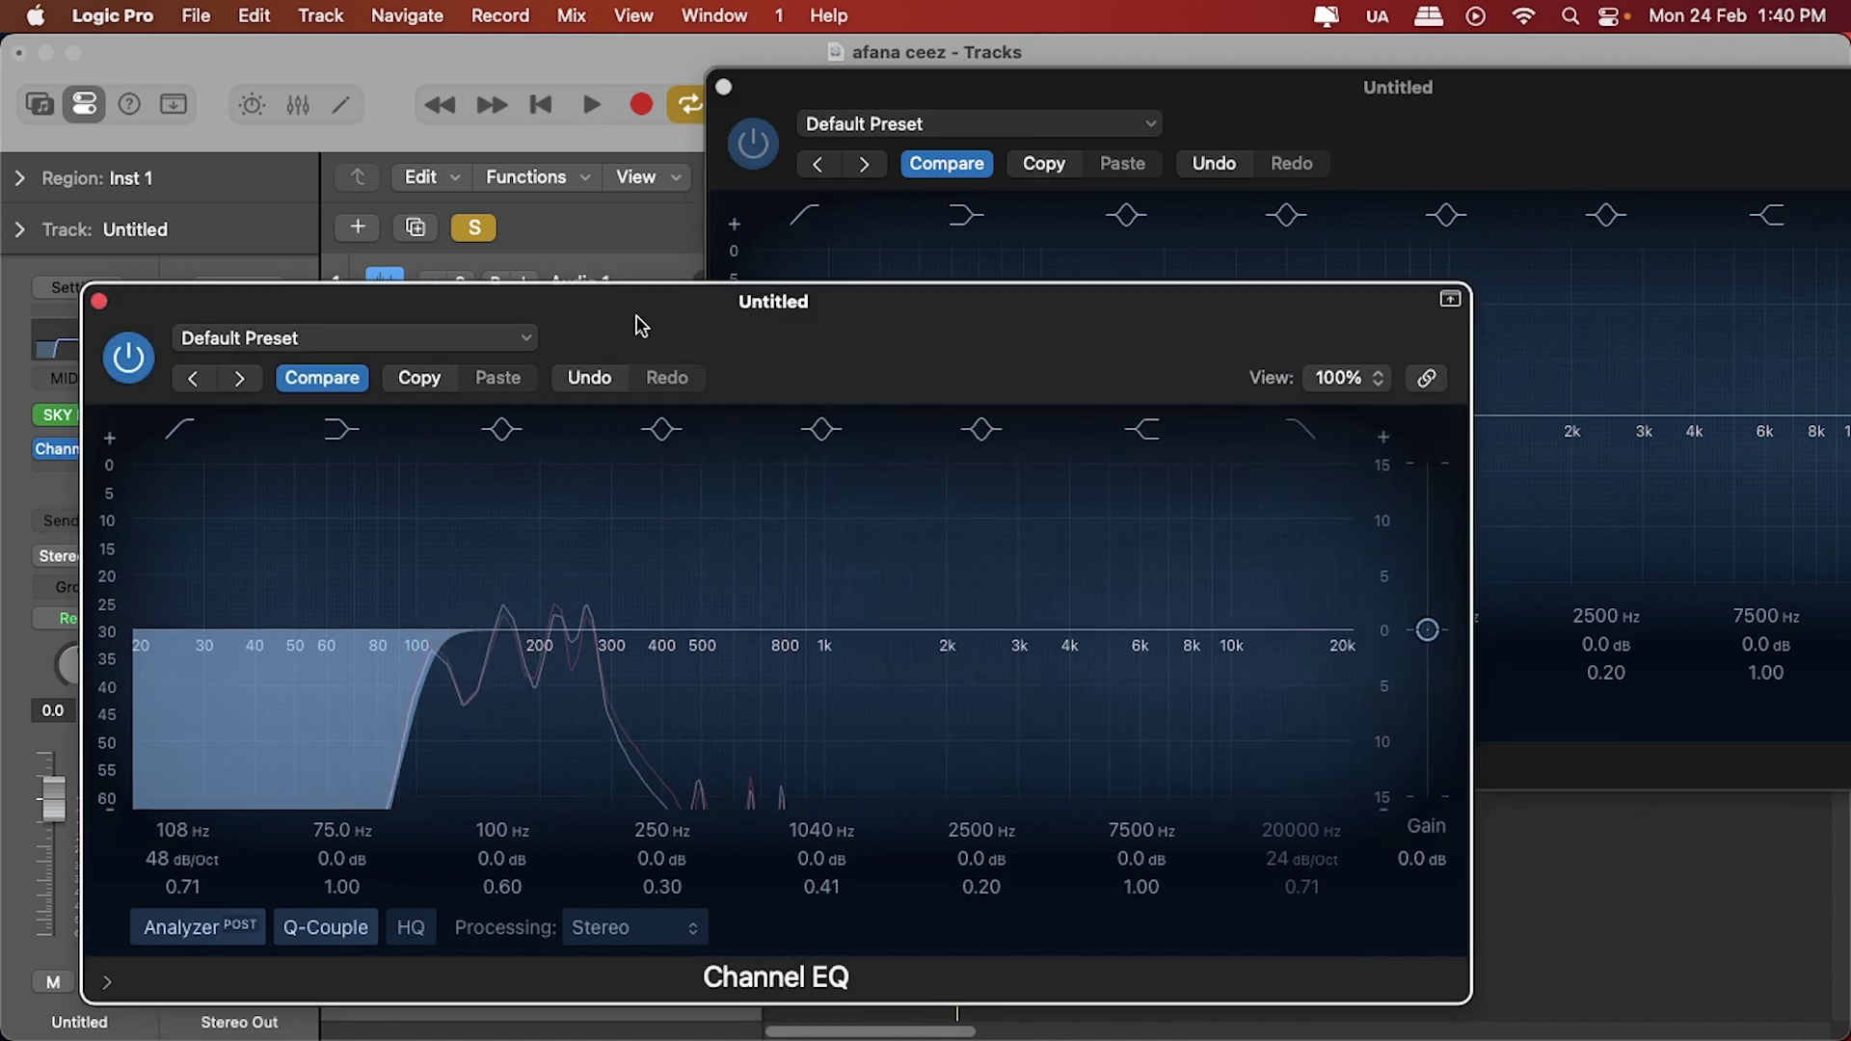
Set the processing mode of track 6's Channel EQ to Mid Only.
left_click_drag(778, 305, 777, 276)
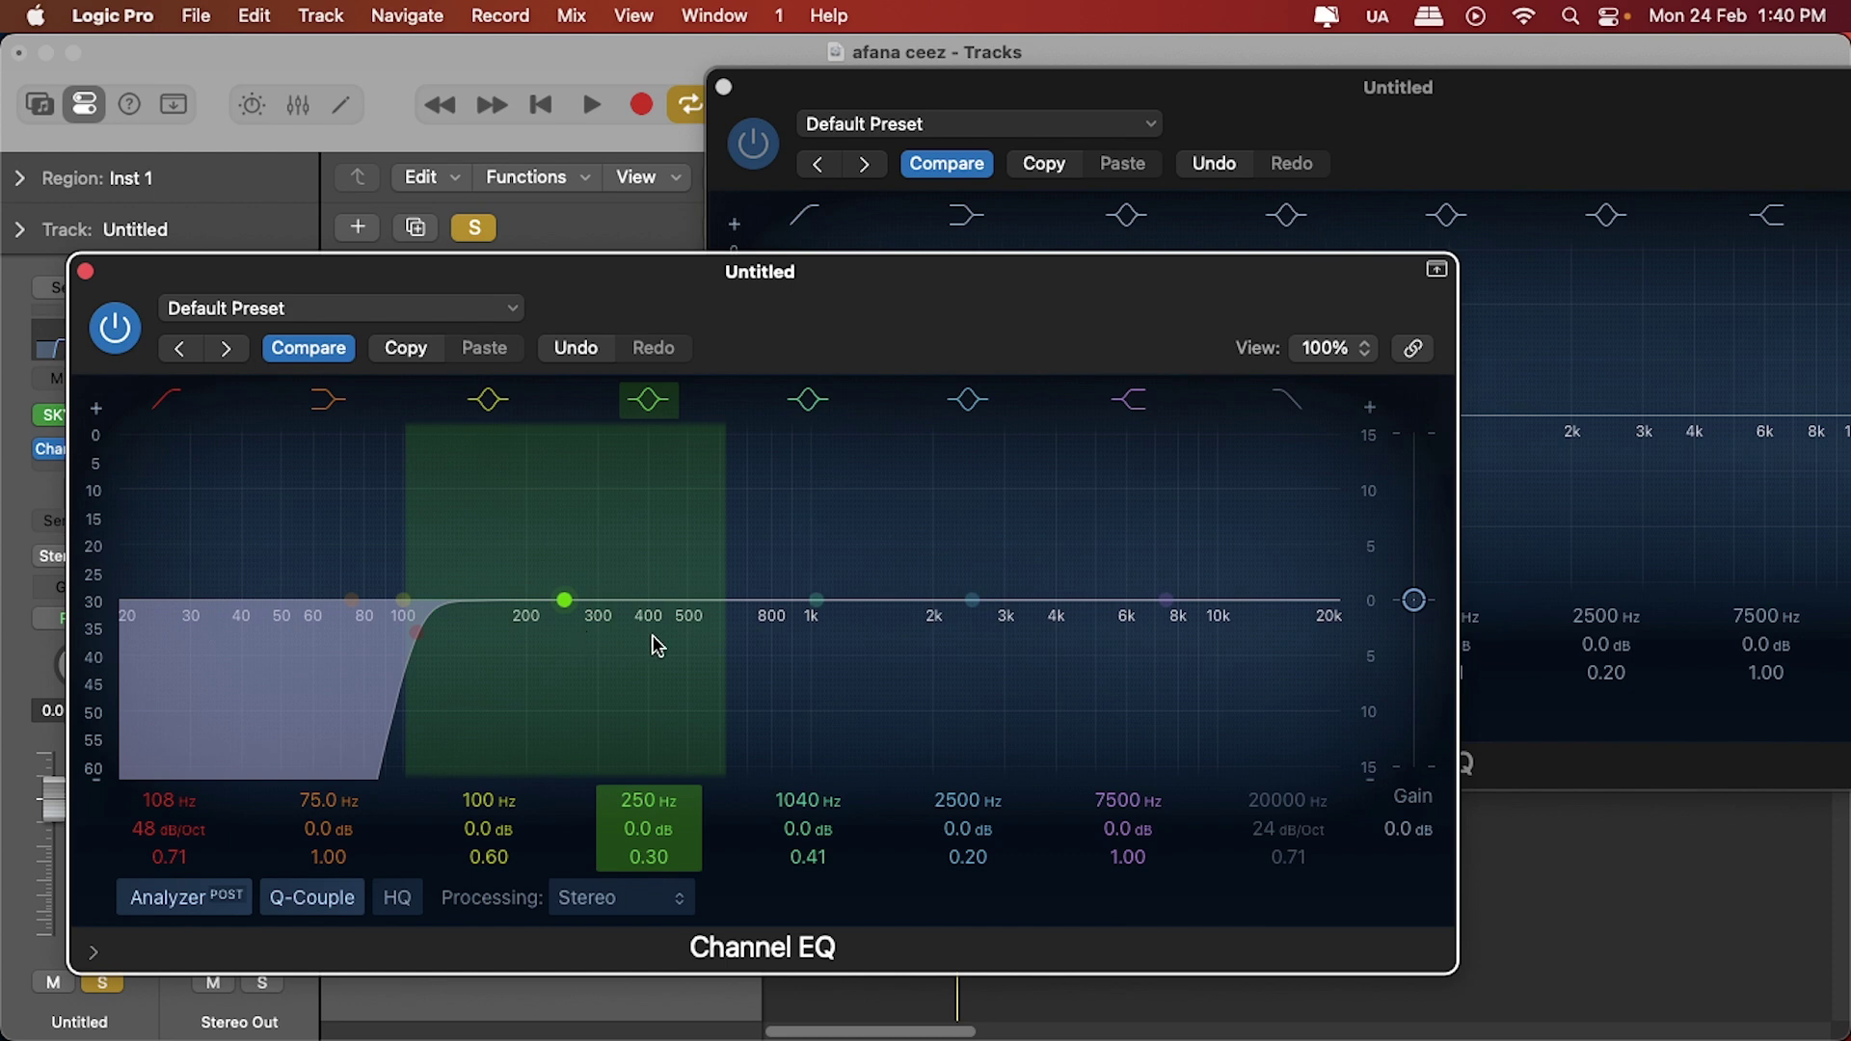
left_click(610, 901)
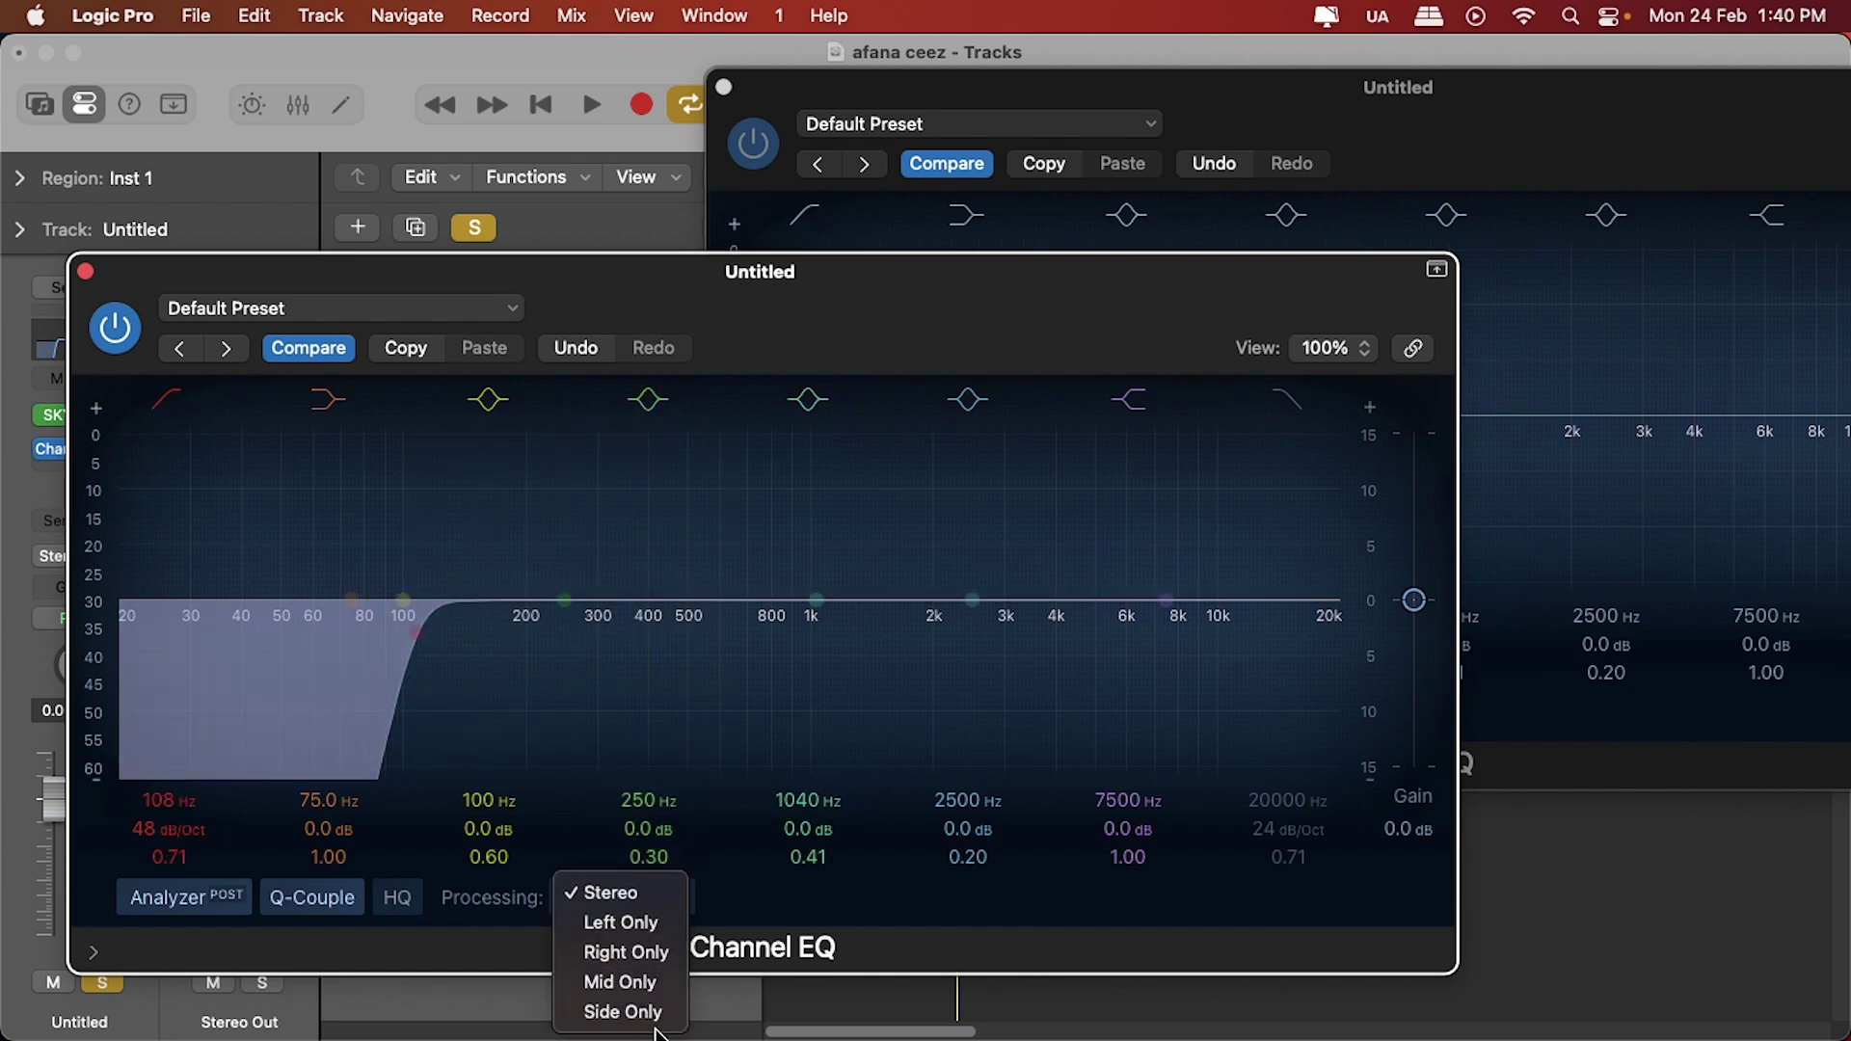
left_click(882, 328)
left_click_drag(882, 328, 891, 268)
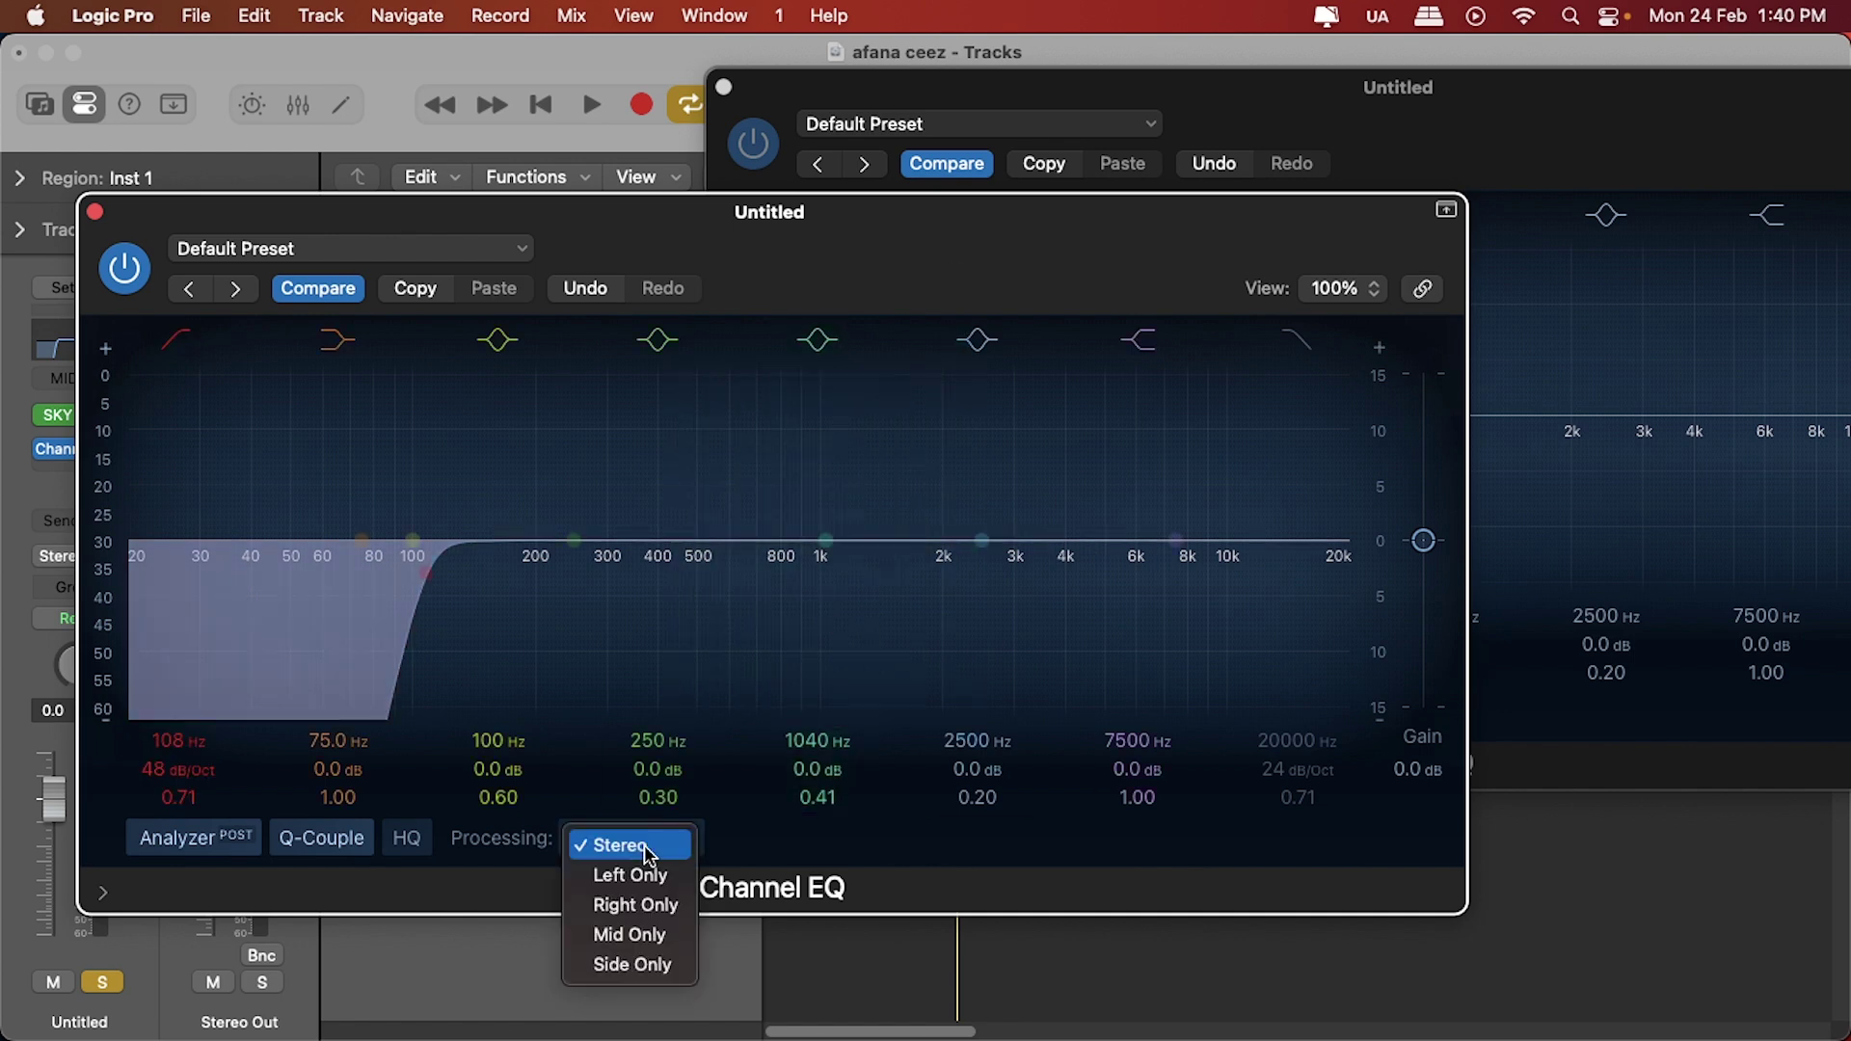
left_click(646, 853)
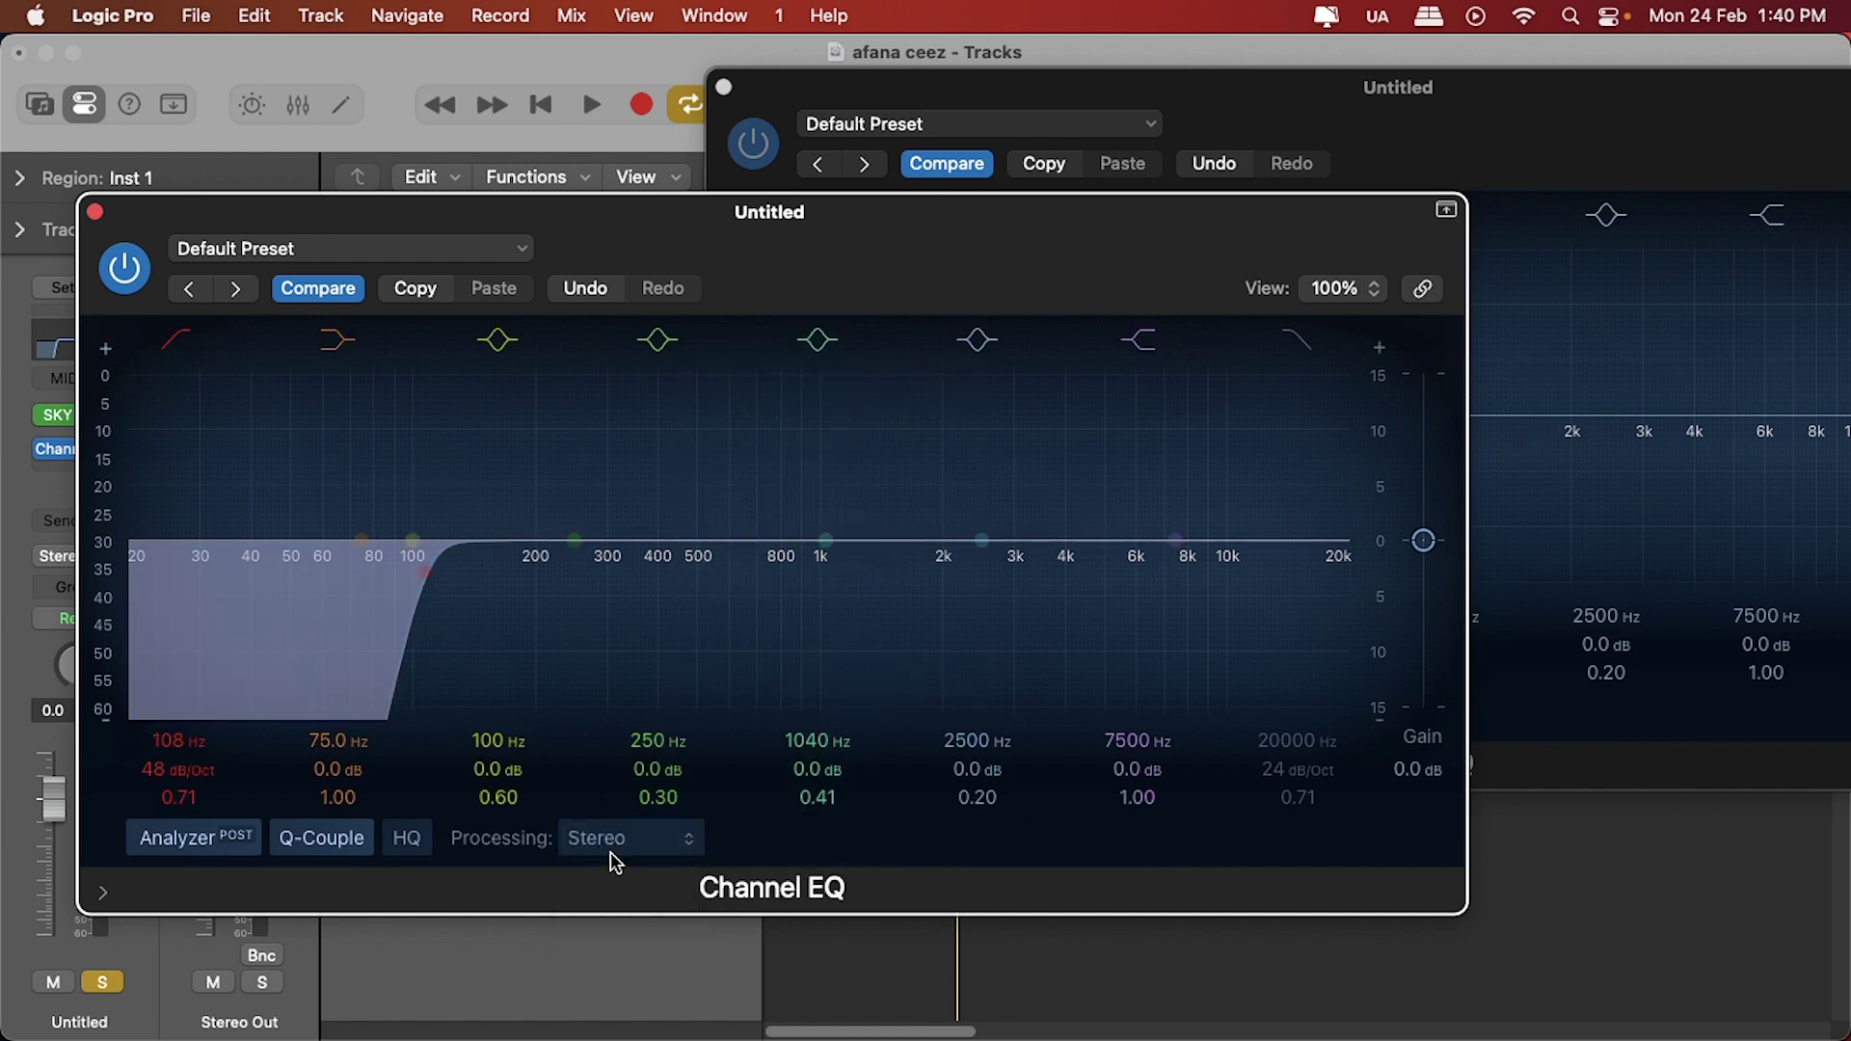
left_click(636, 848)
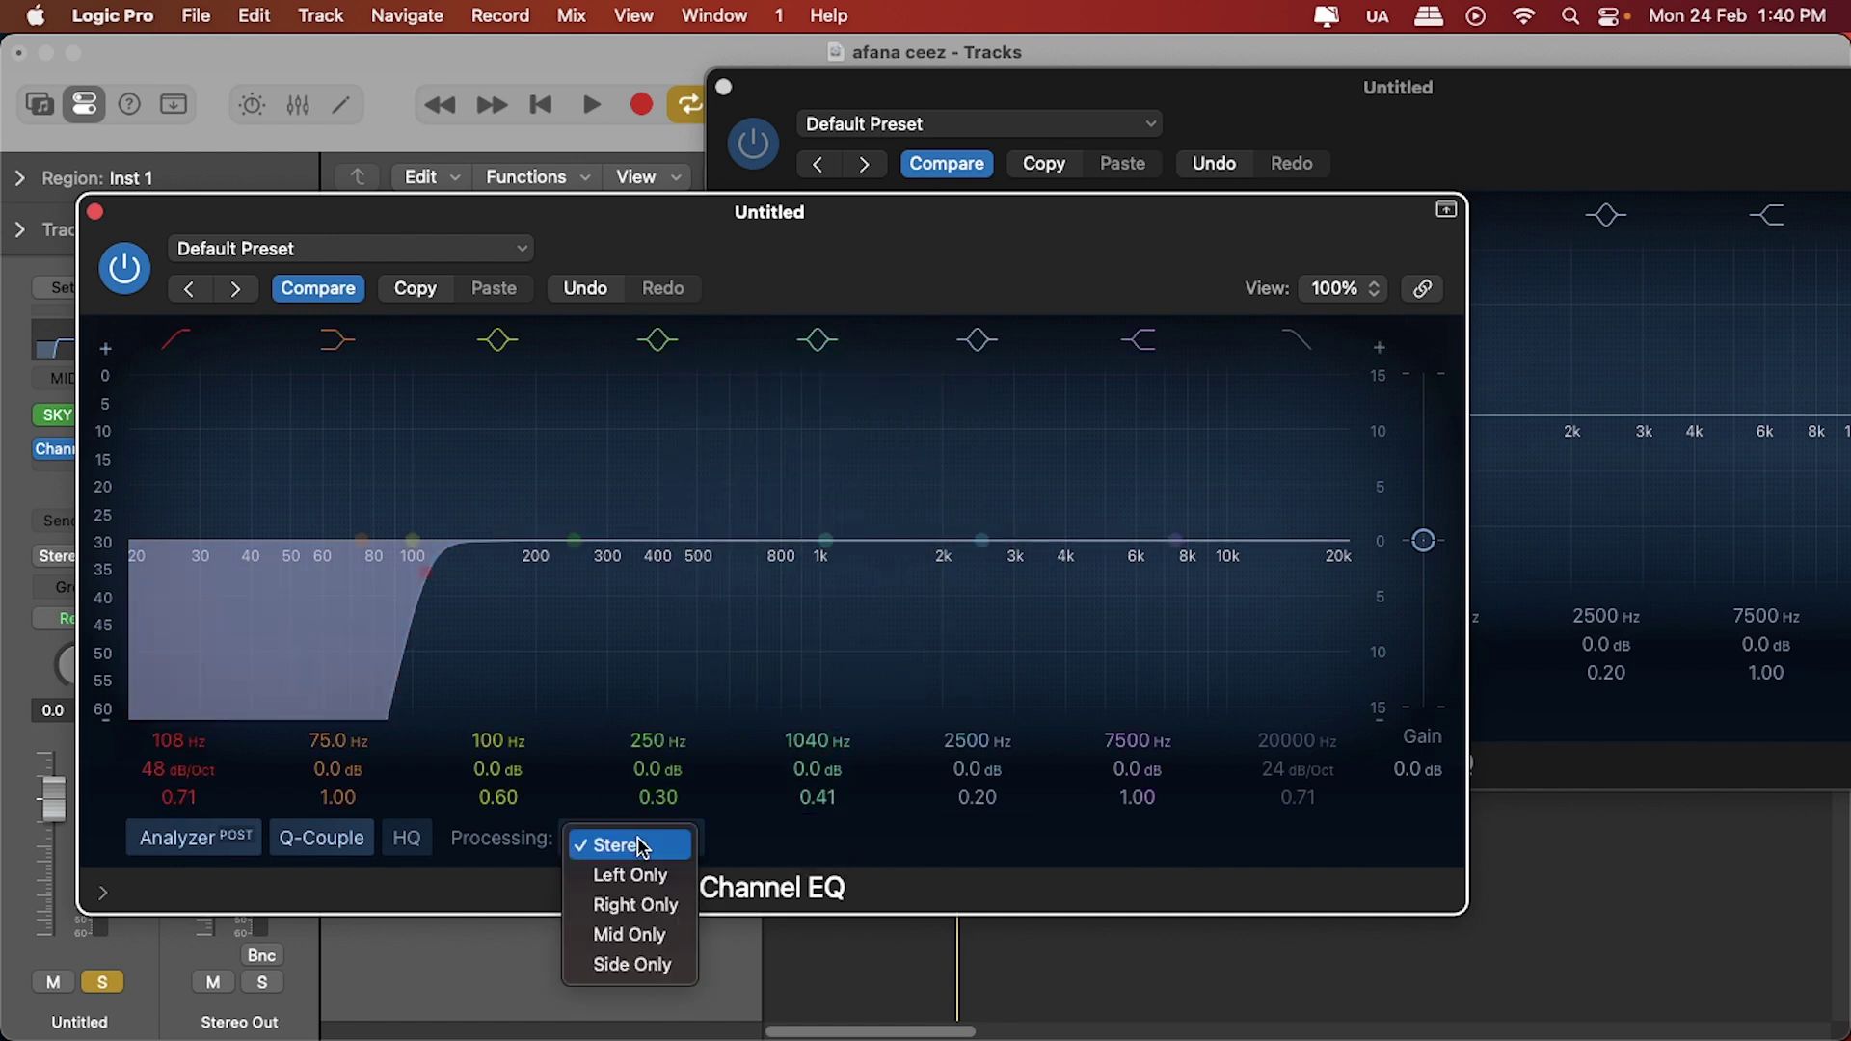
left_click(639, 935)
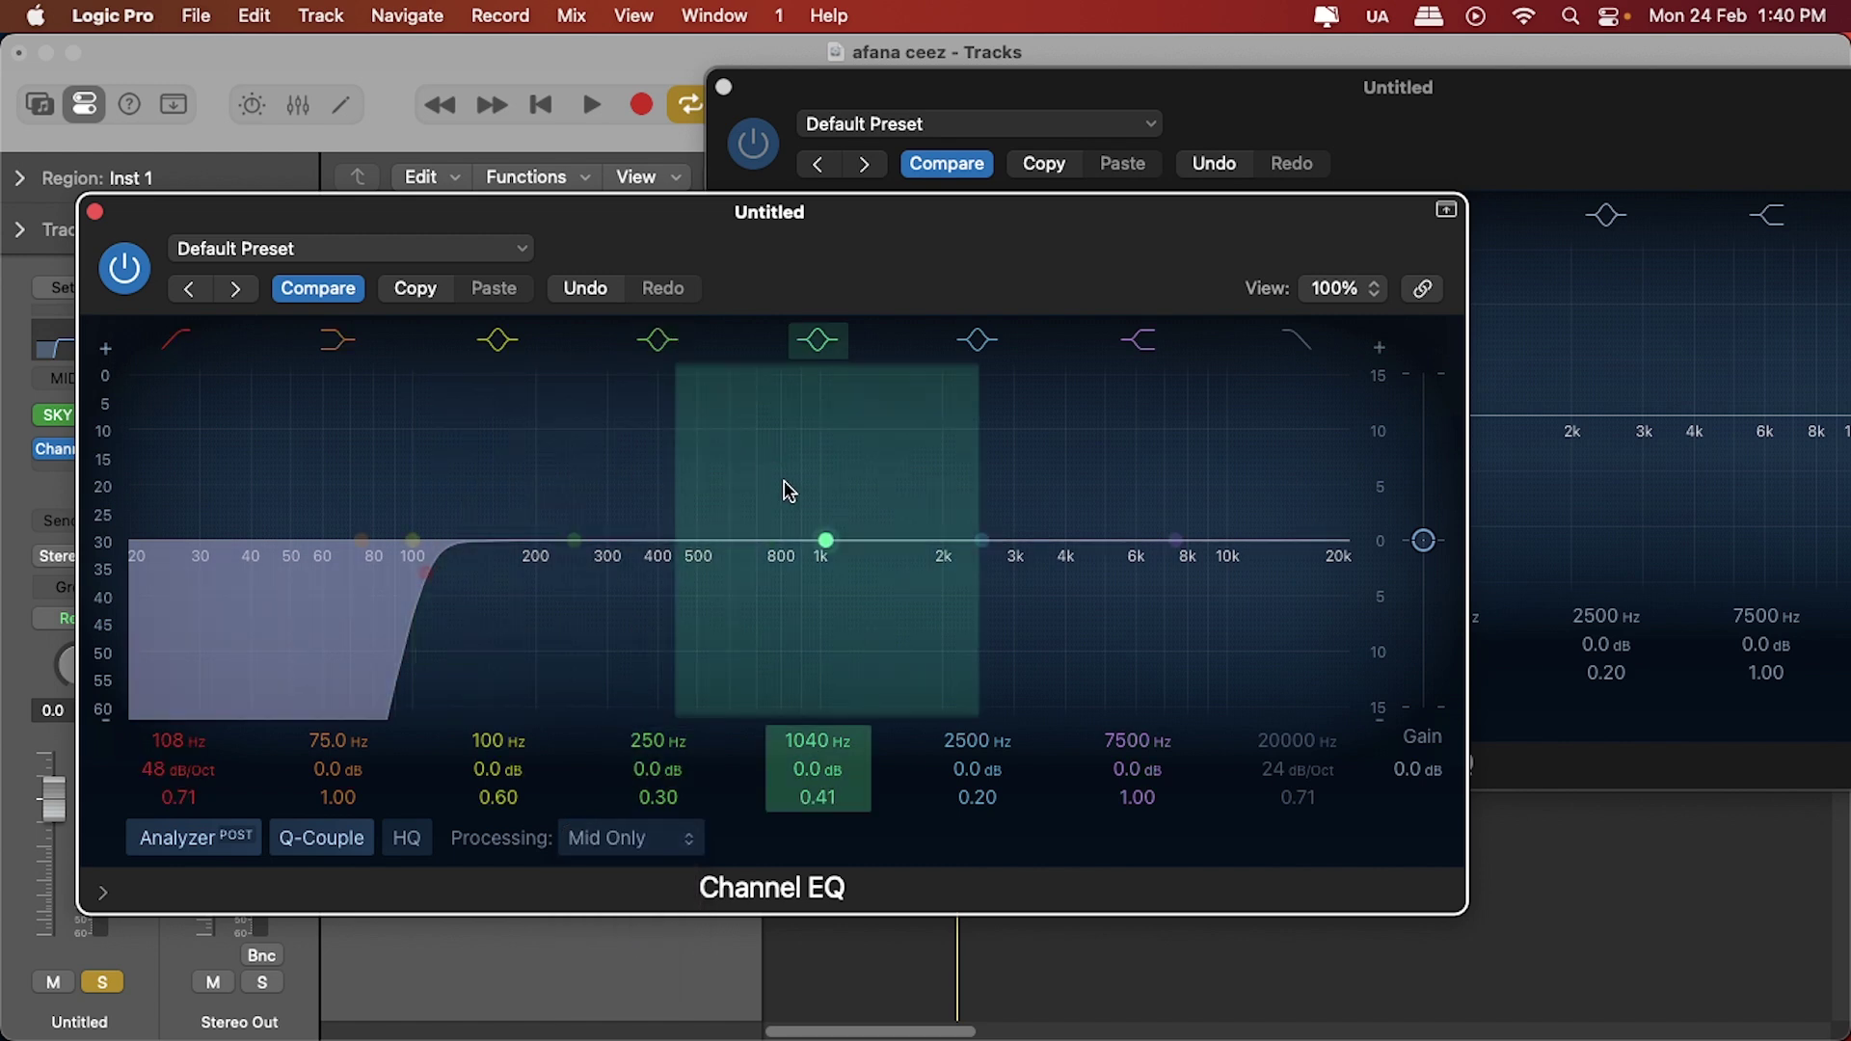
Set the 250 Hz band of track 6's EQ to 190 Hz, -4.1 dB and Q 0.79 during playback, and close both EQ windows.
key("space")
left_click_drag(575, 547, 577, 564)
left_click_drag(682, 805, 673, 799)
key("space")
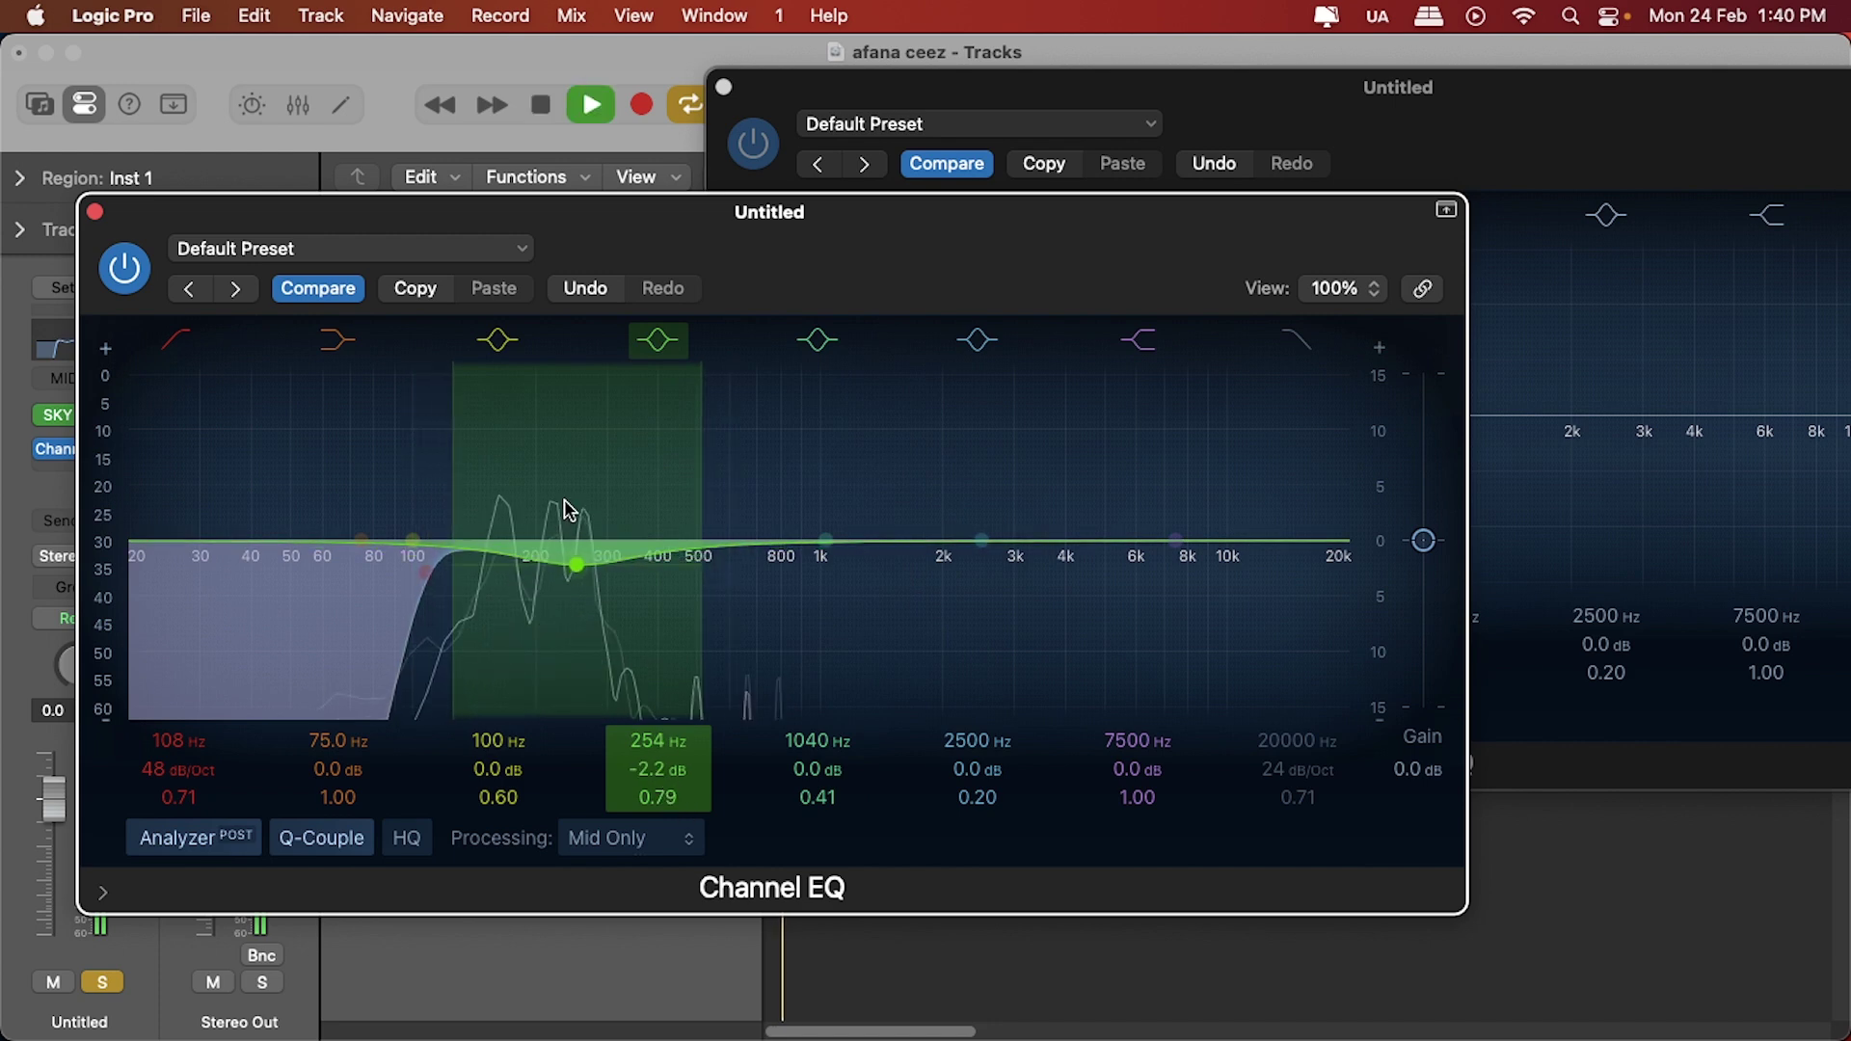
left_click_drag(586, 559, 531, 599)
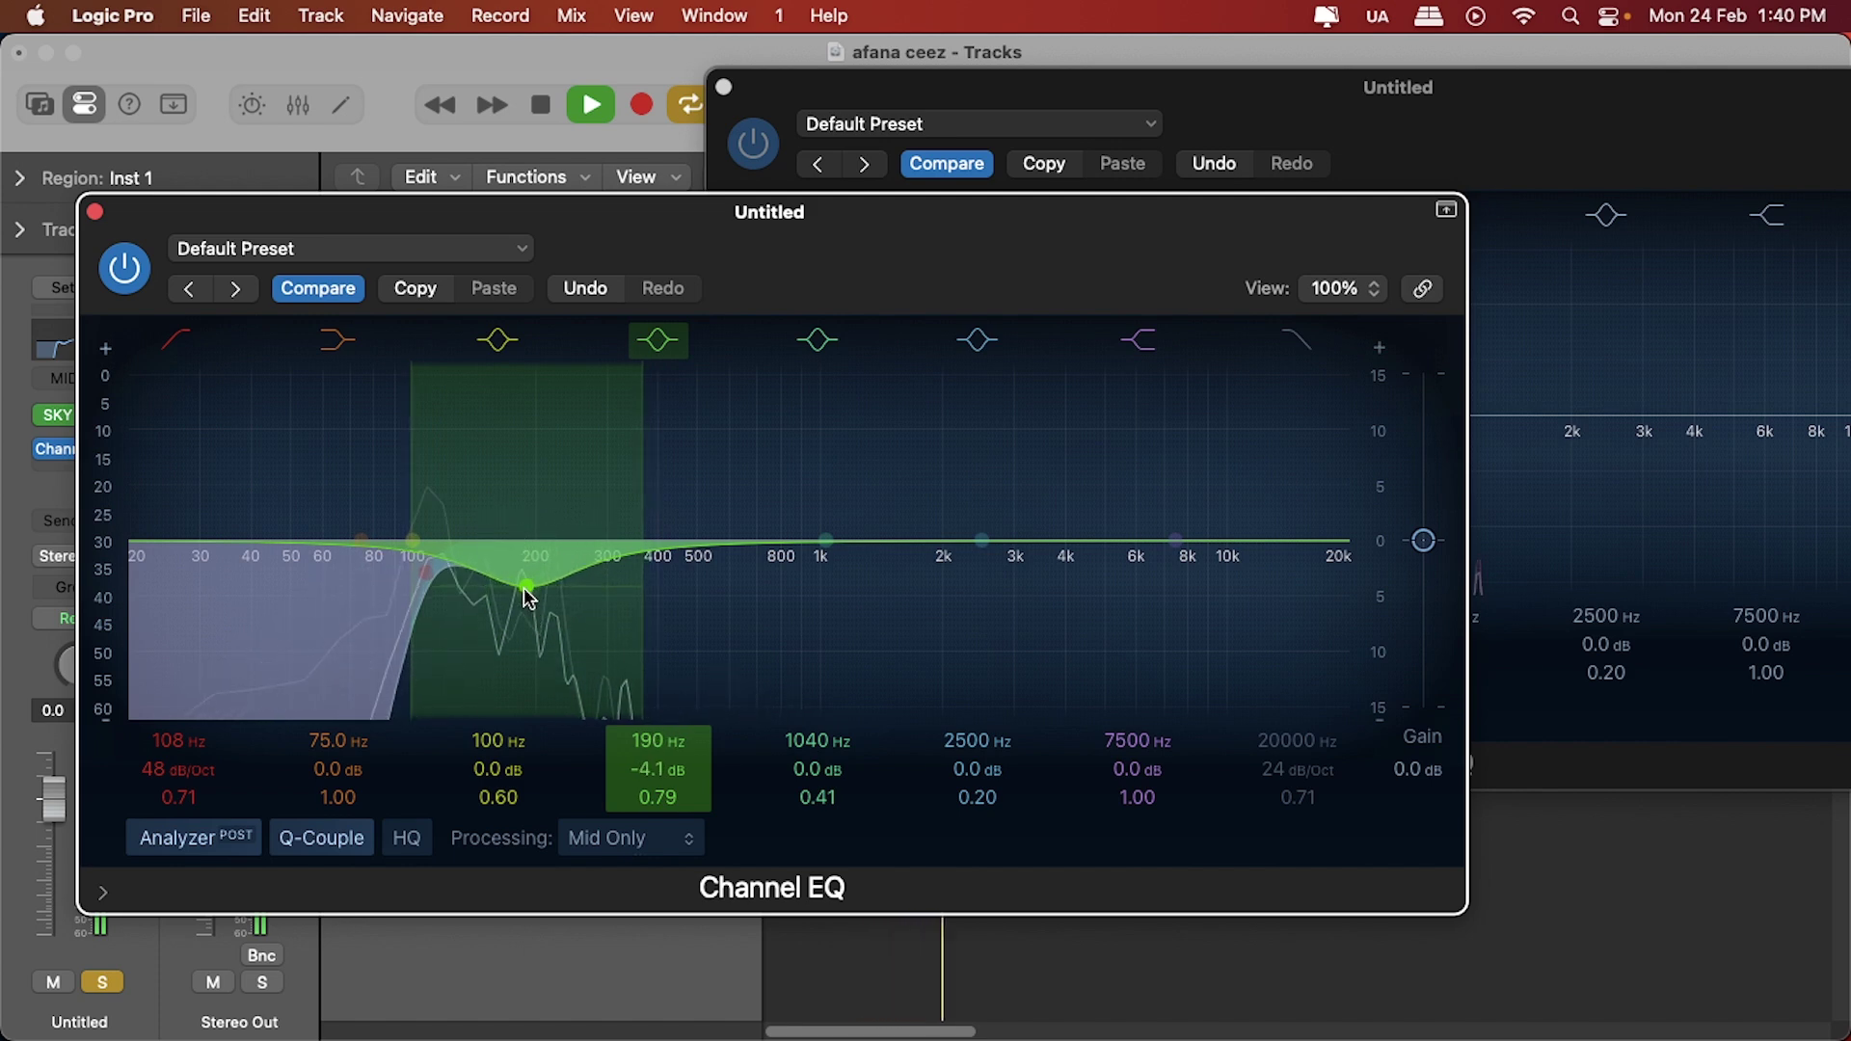
left_click(95, 212)
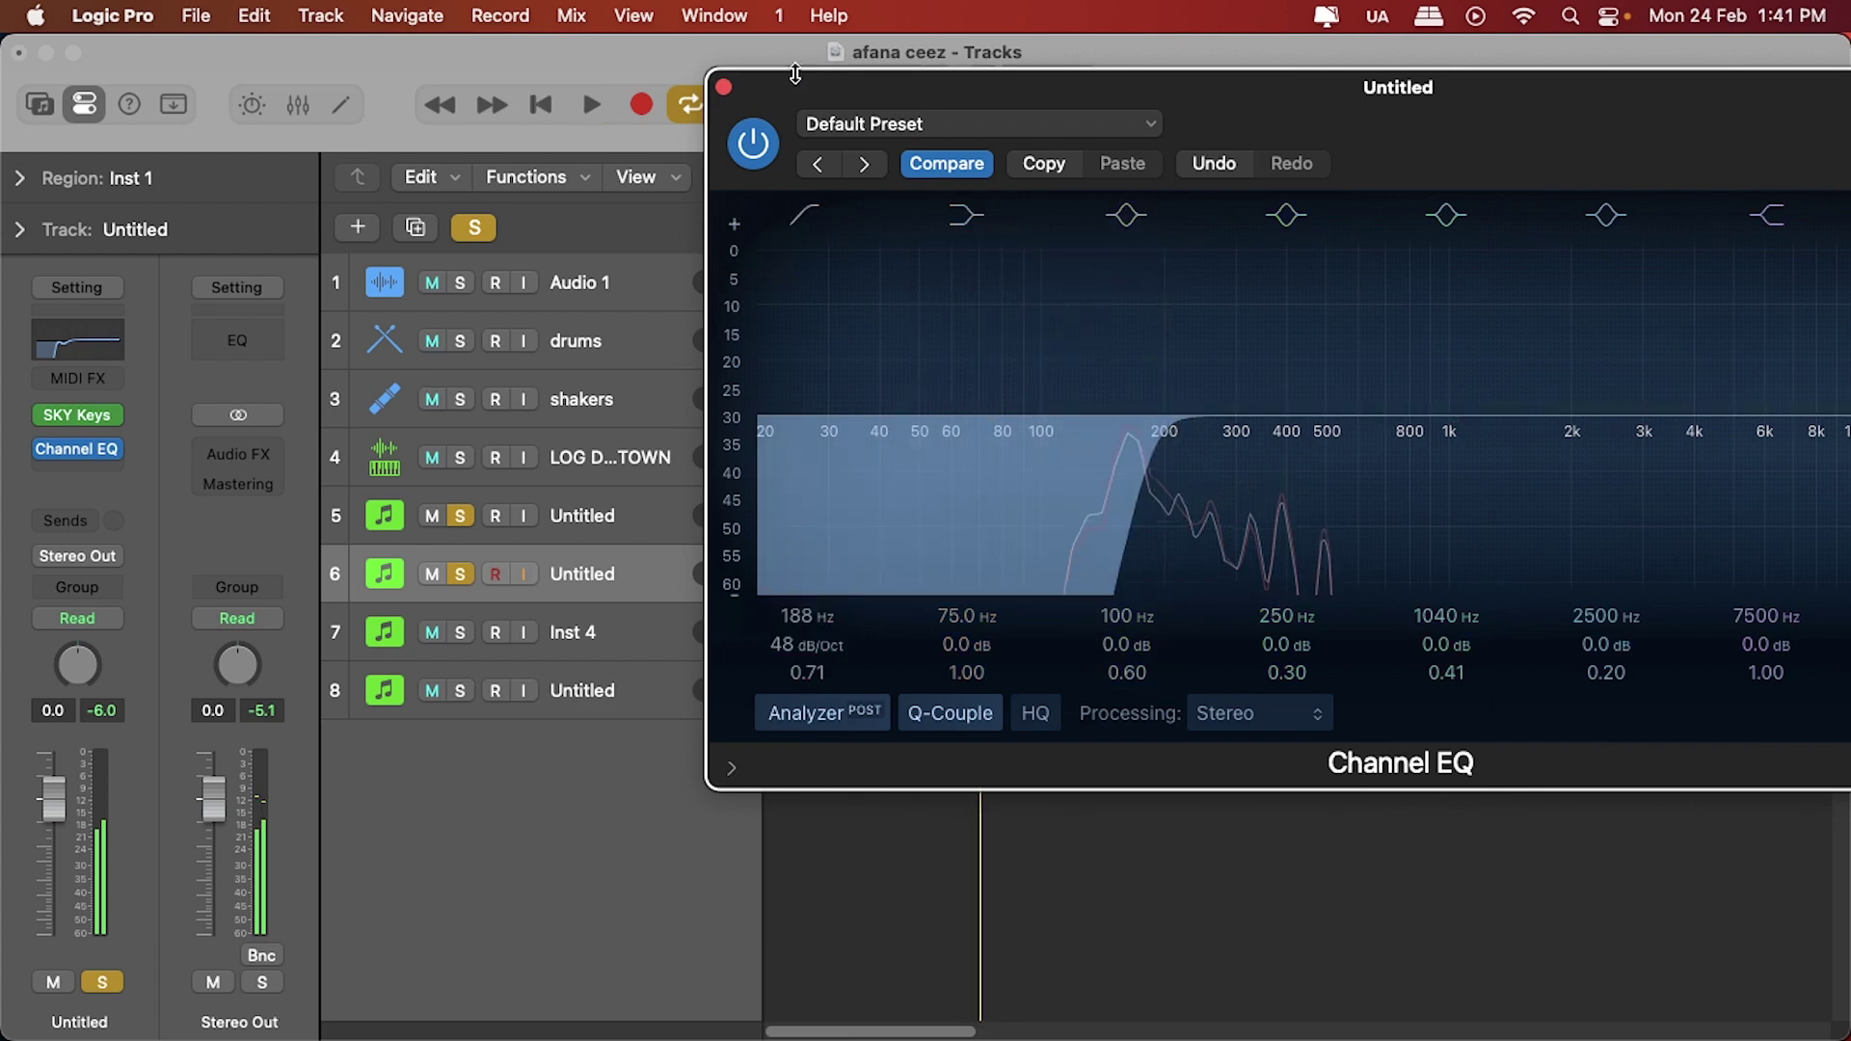
left_click(722, 86)
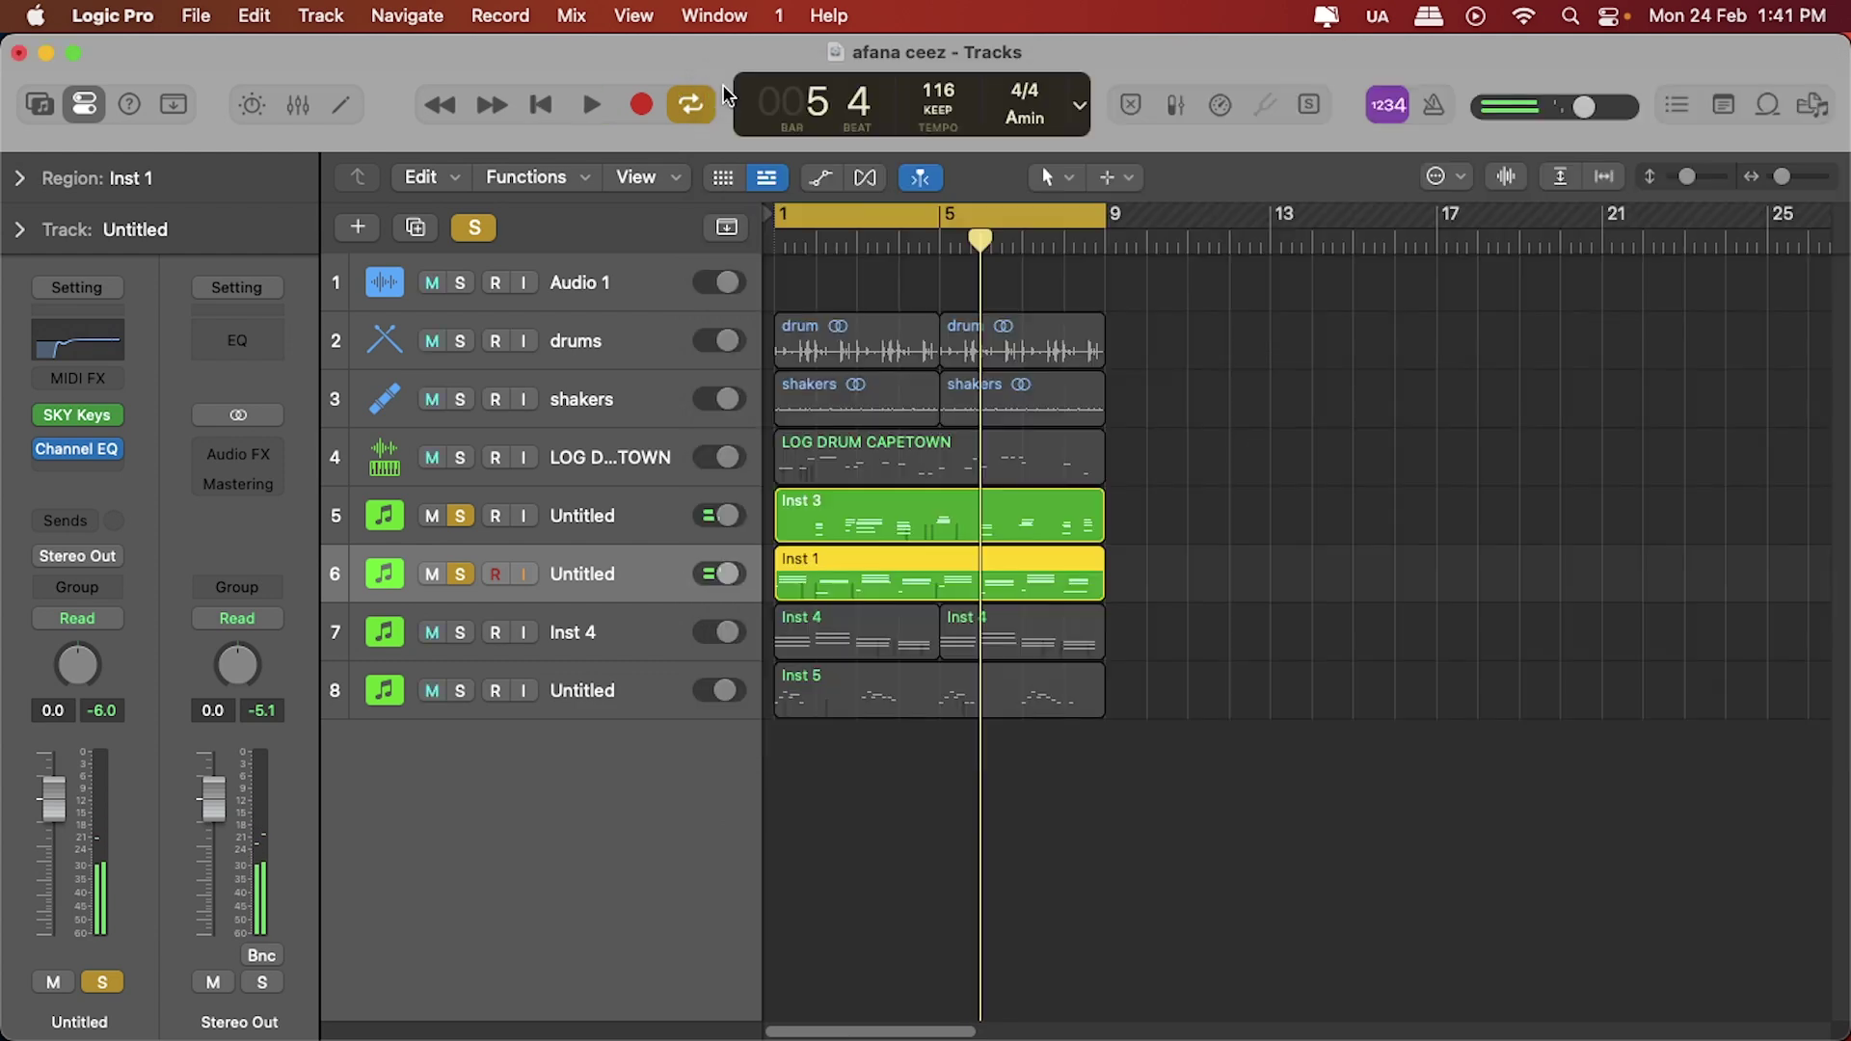
Solo the drums and shakers tracks and play them together with tracks 5 and 6.
left_click(459, 343)
left_click(460, 399)
key("space")
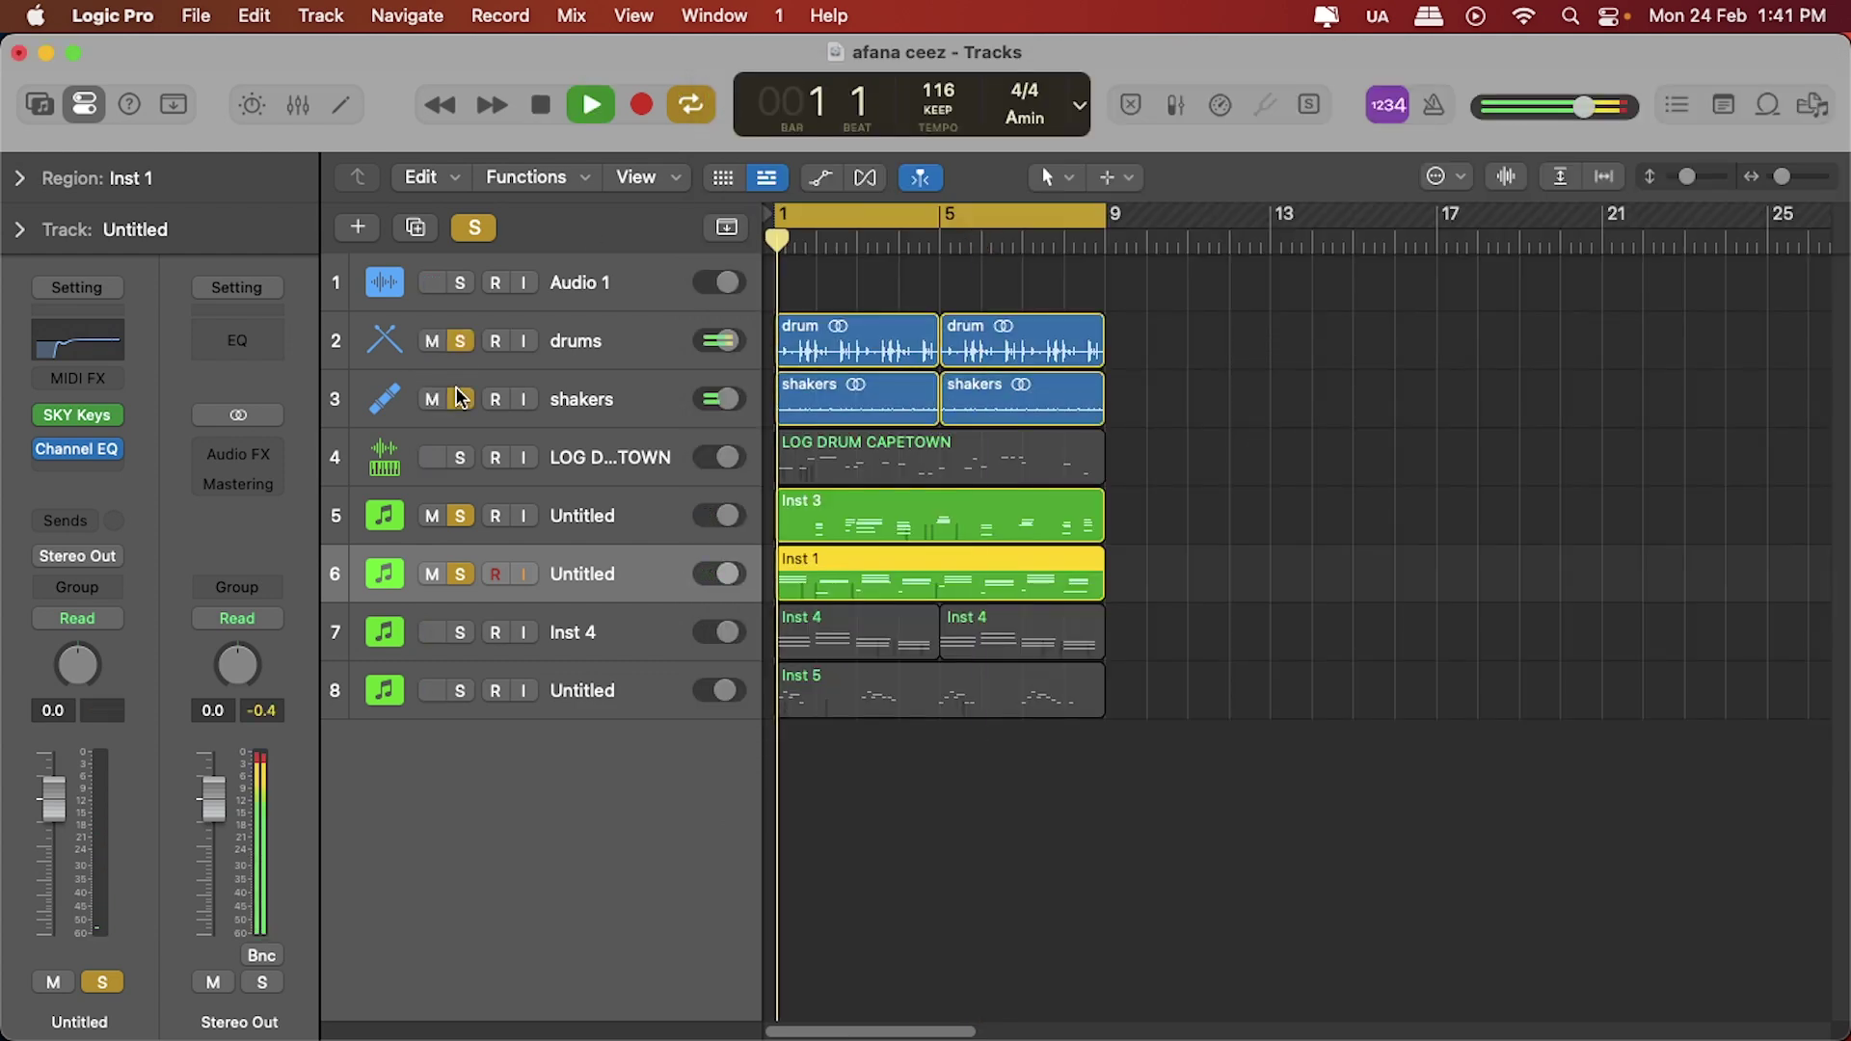
left_click(645, 523)
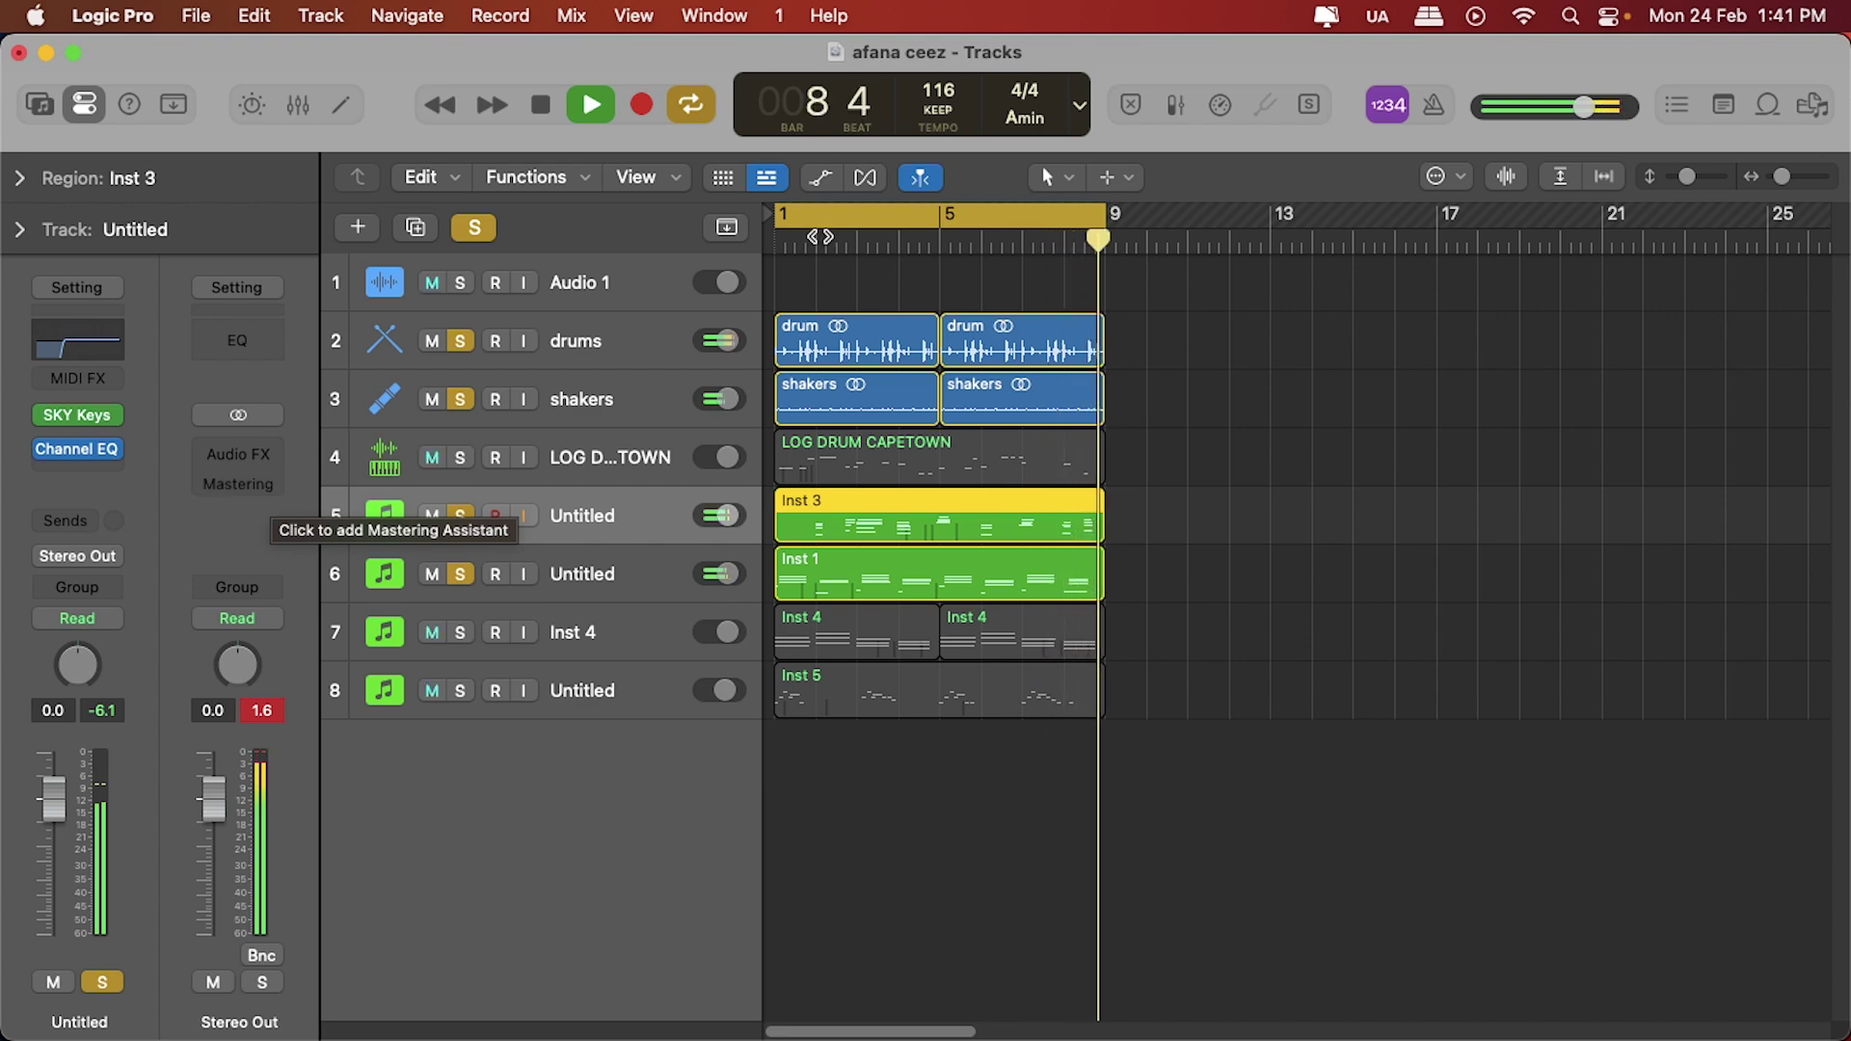
key("space")
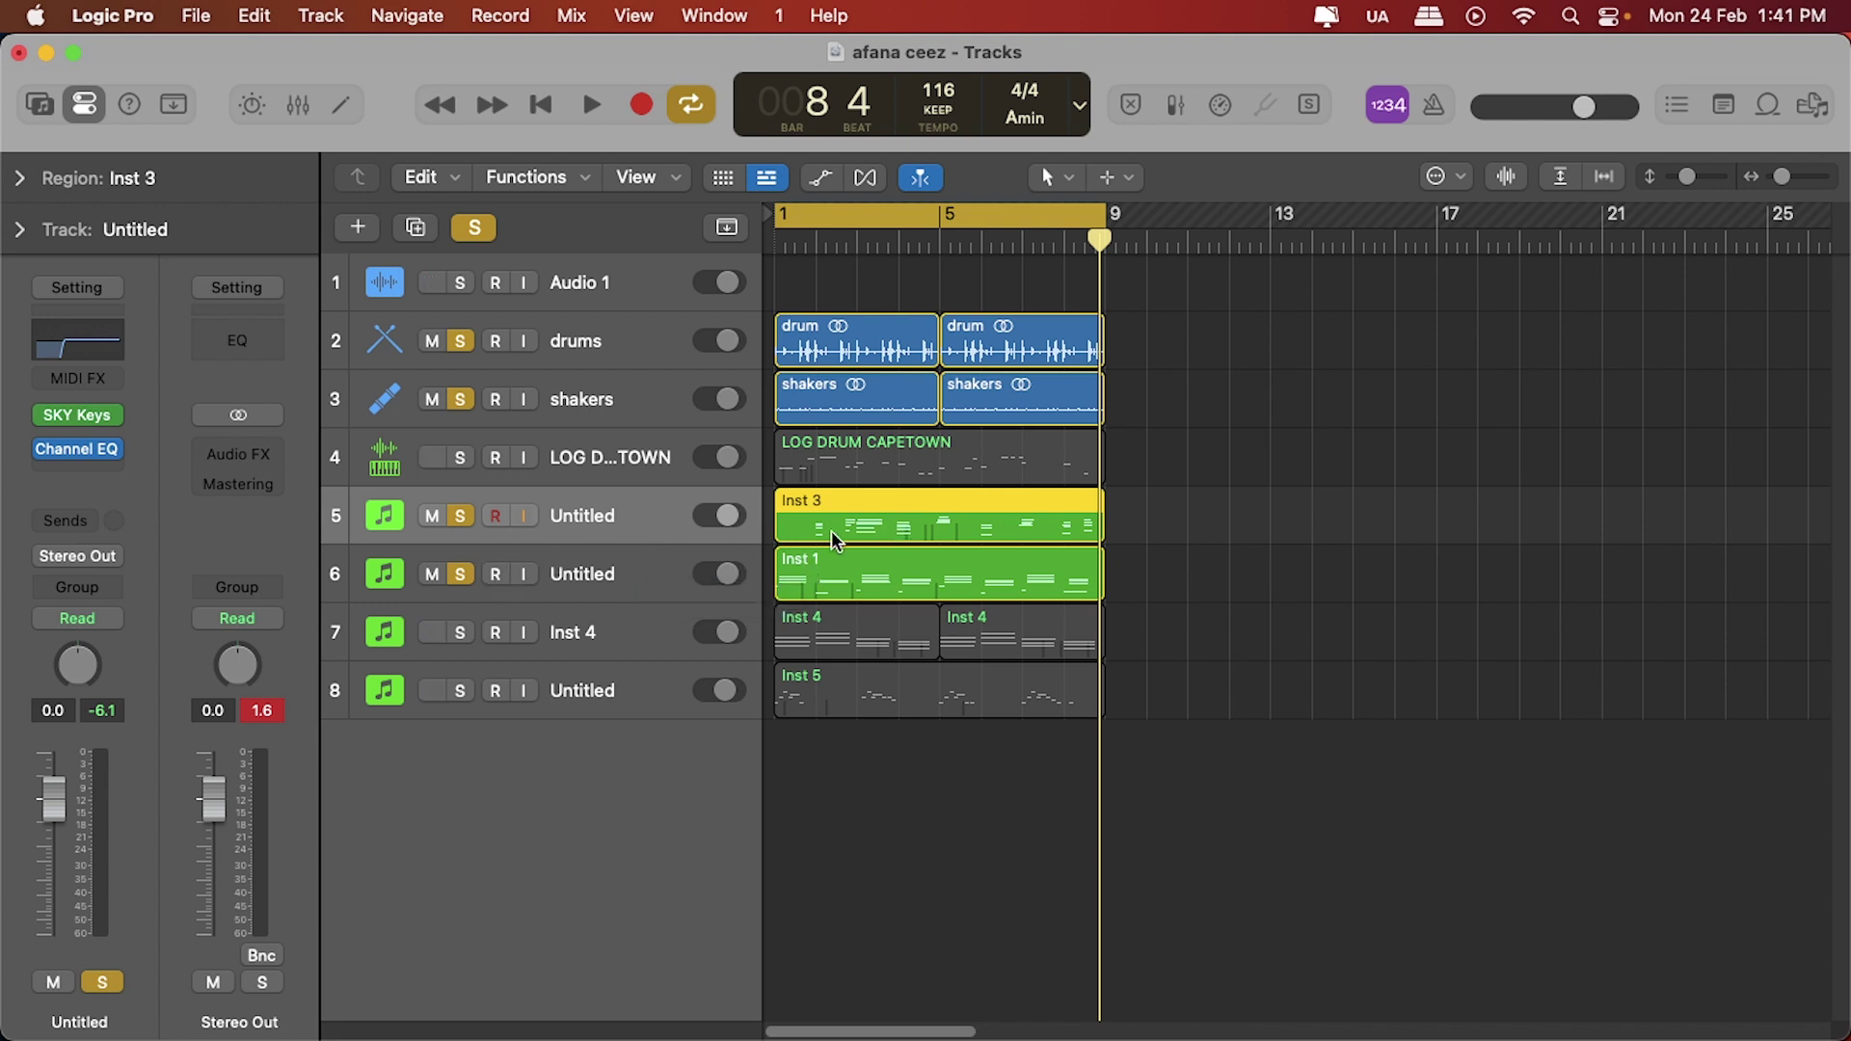
left_click(457, 575)
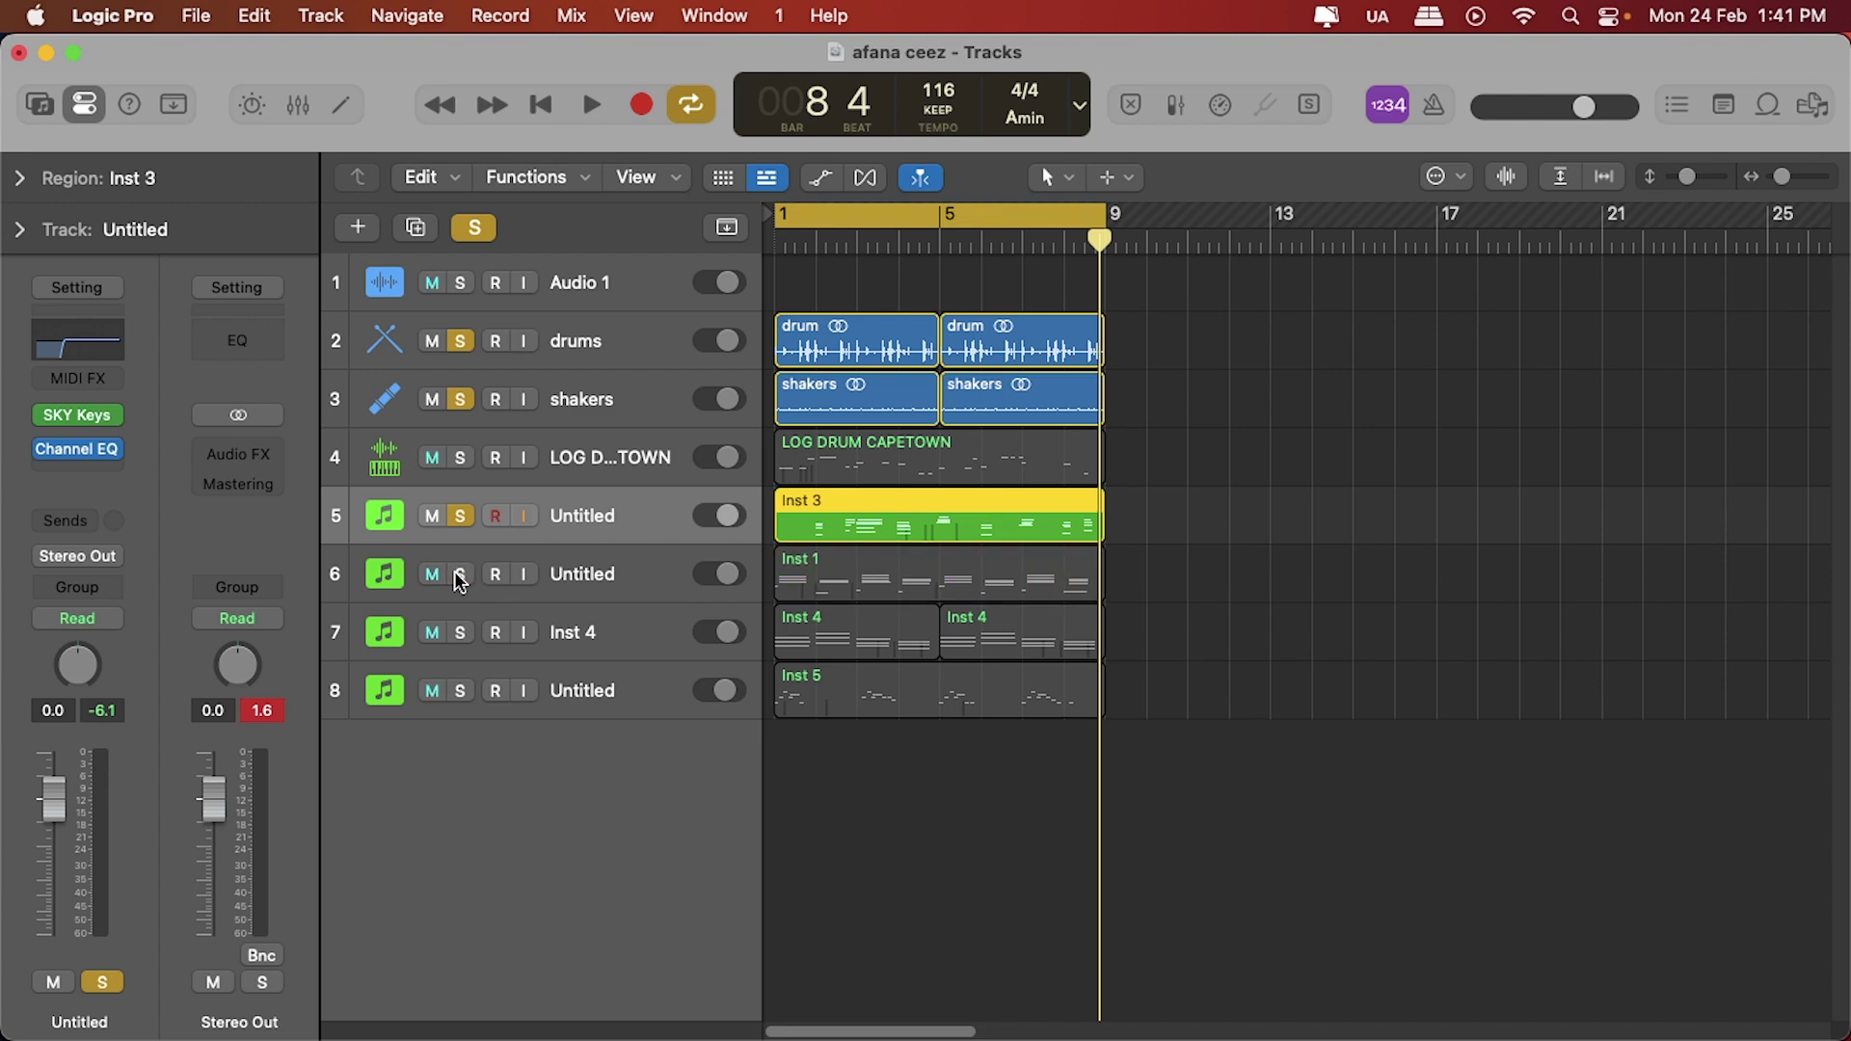
left_click(459, 575)
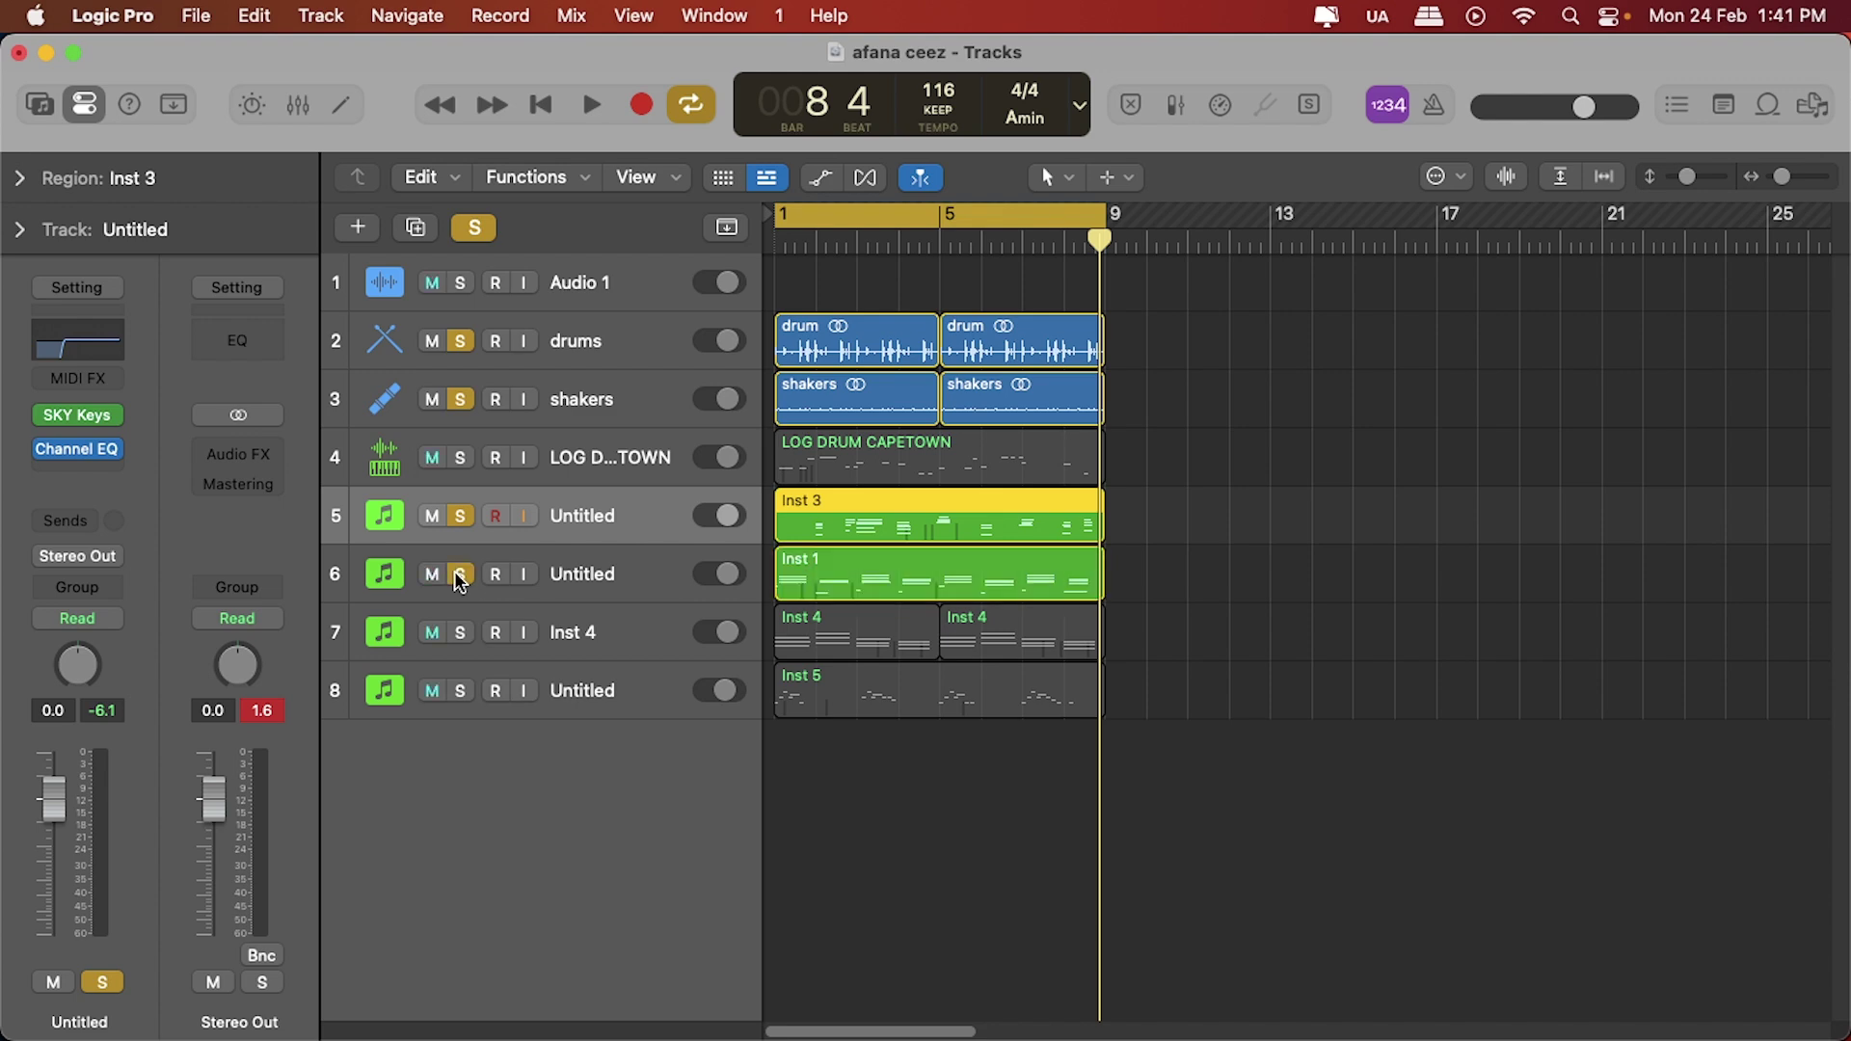
Insert a stereo Gain plug-in after the Channel EQ on track 5 and enable Mono during playback.
left_click(65, 470)
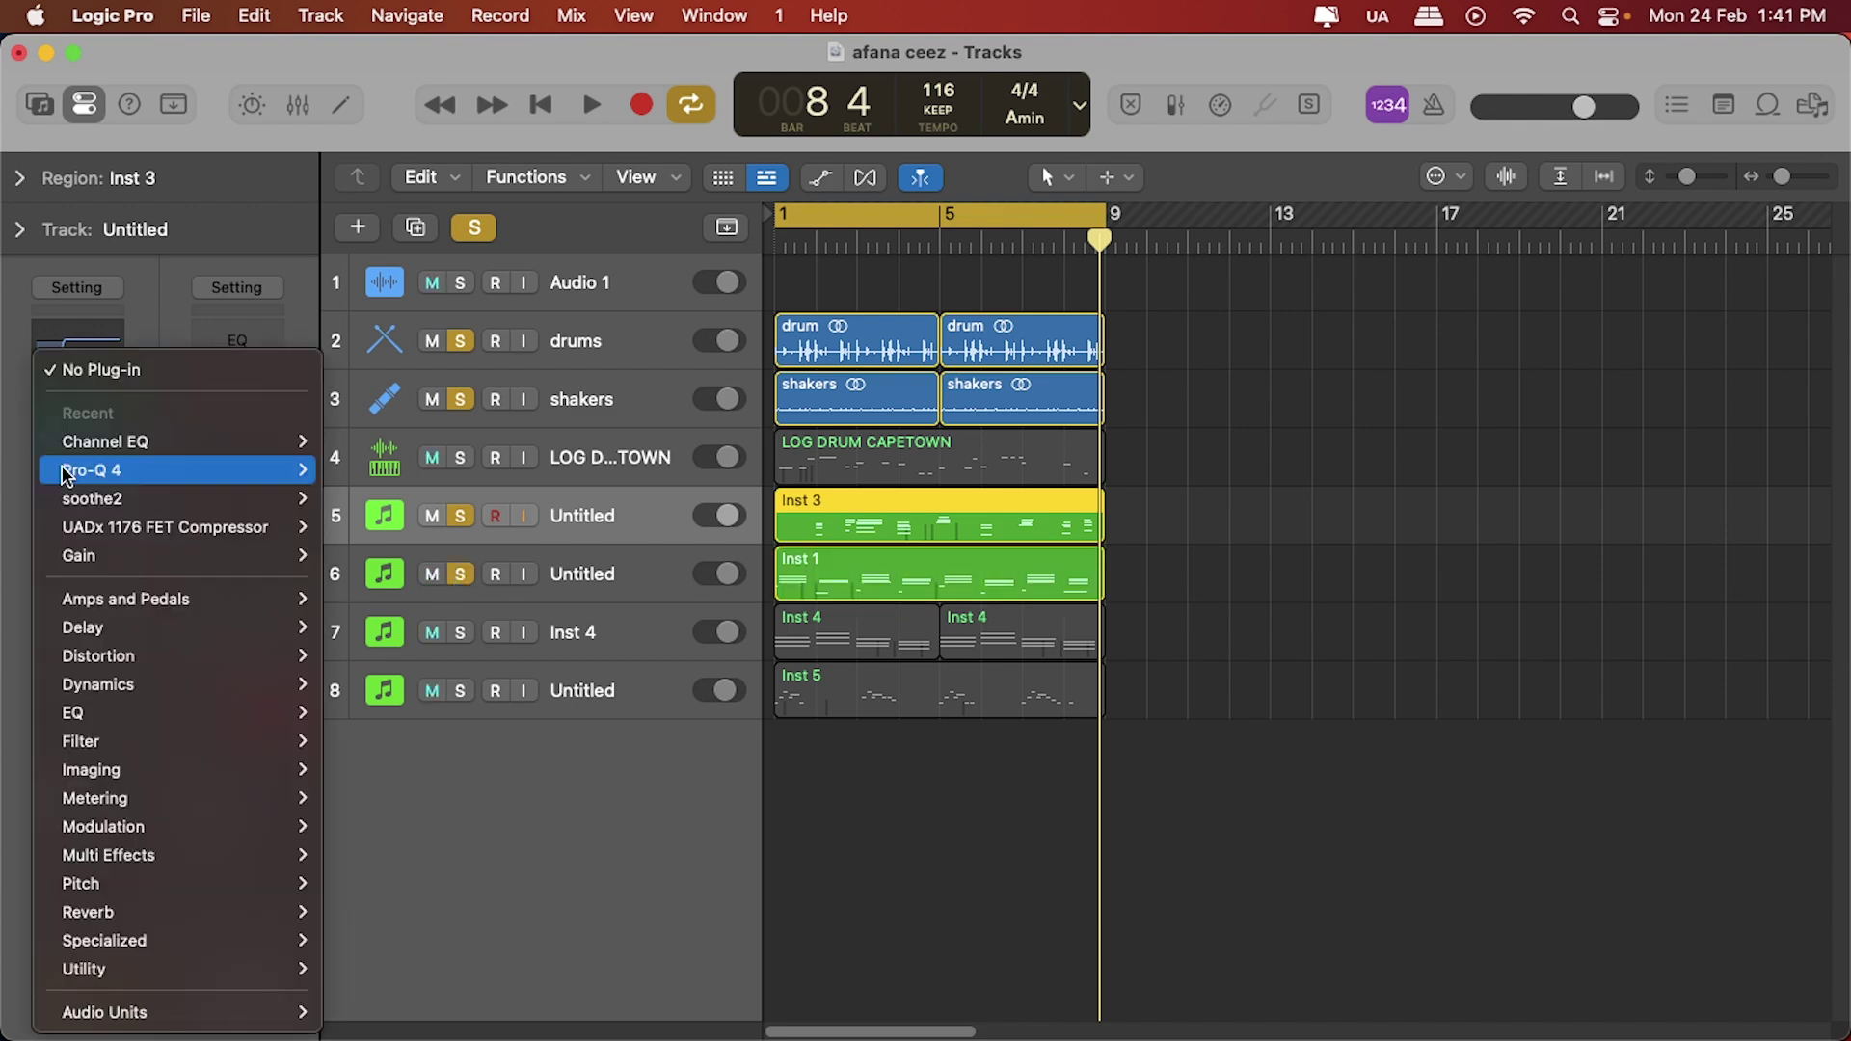
mouse_move(202, 557)
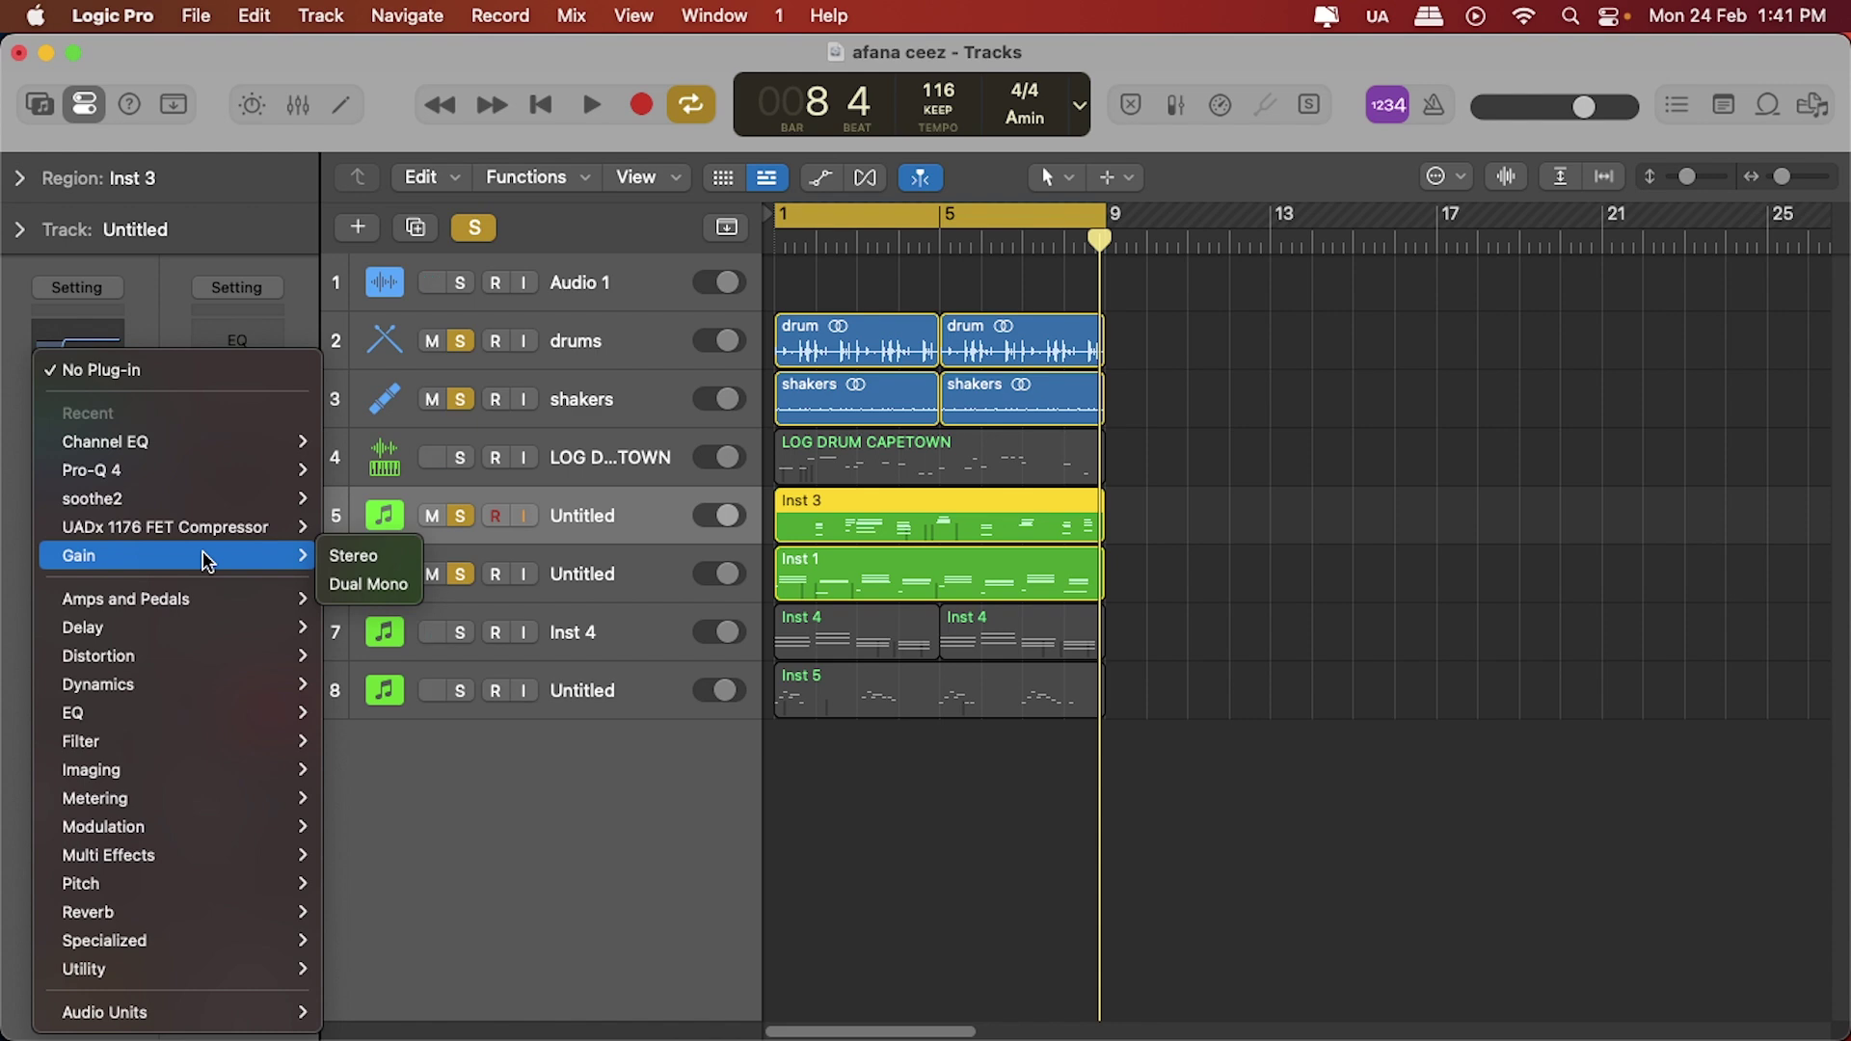
left_click(391, 553)
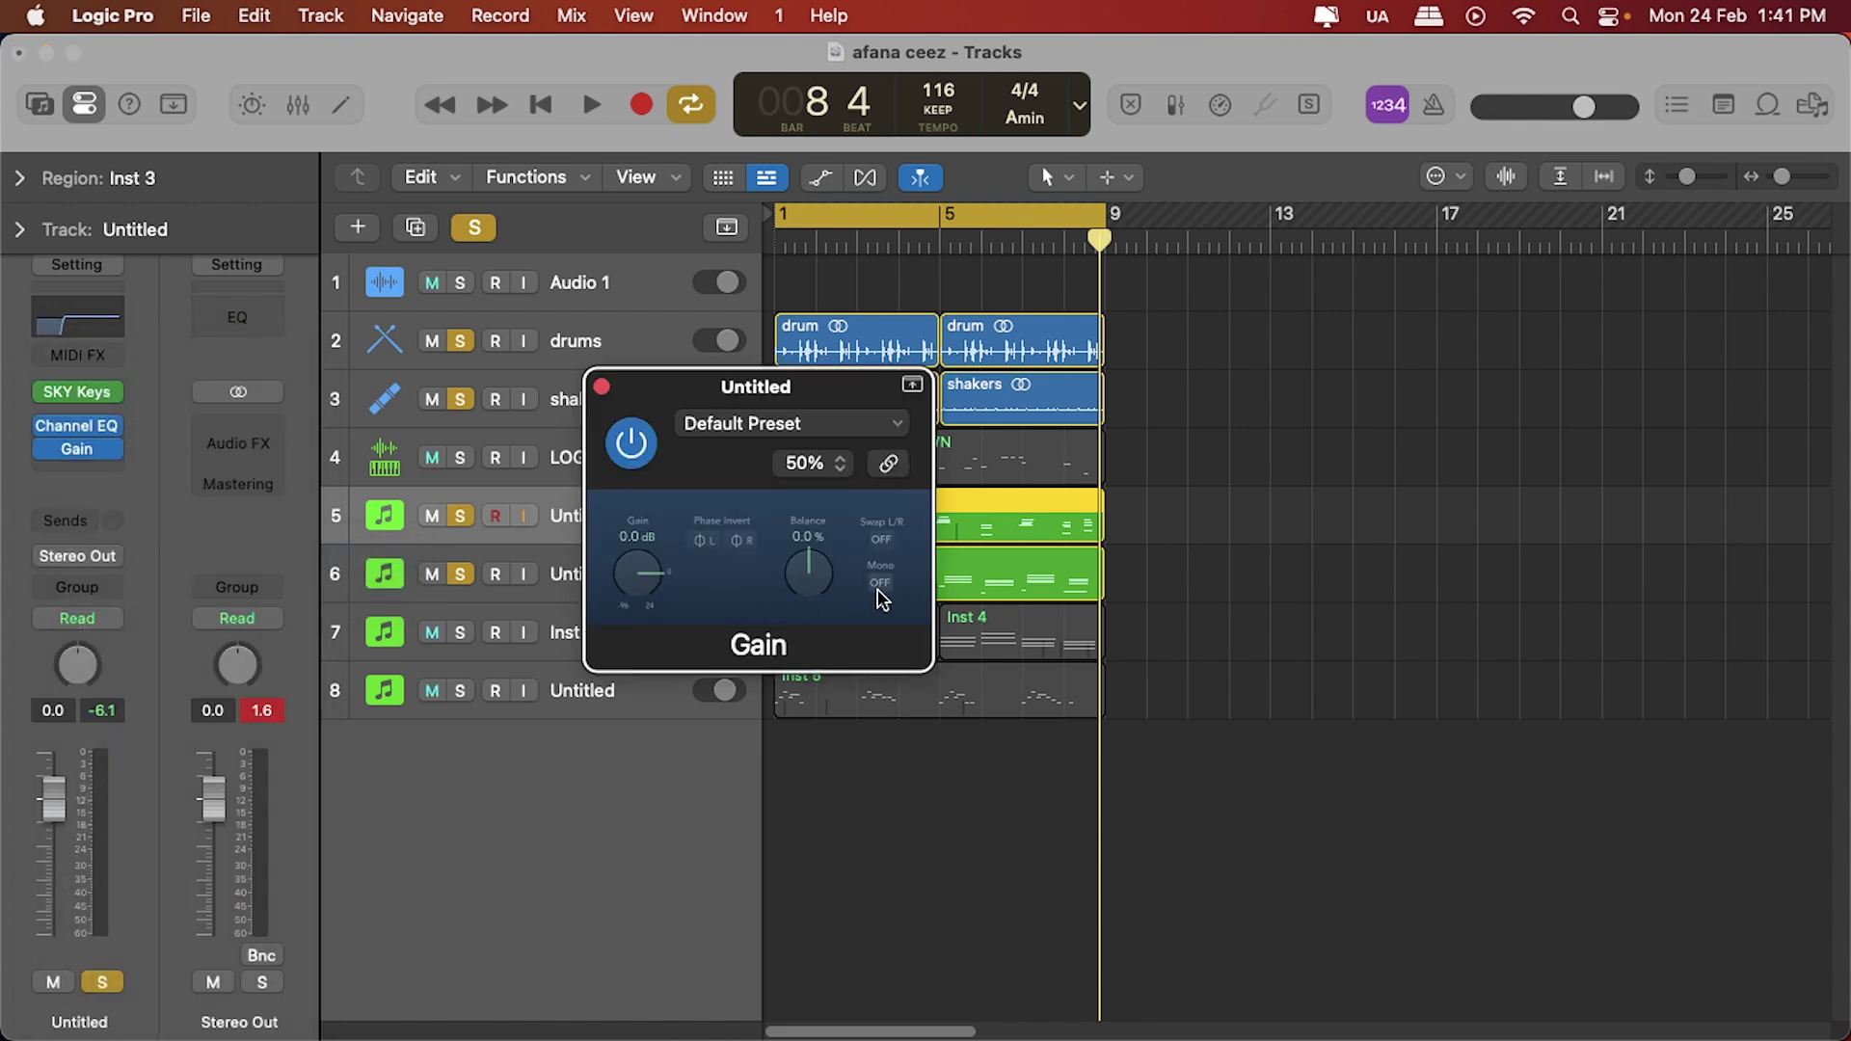
key("space")
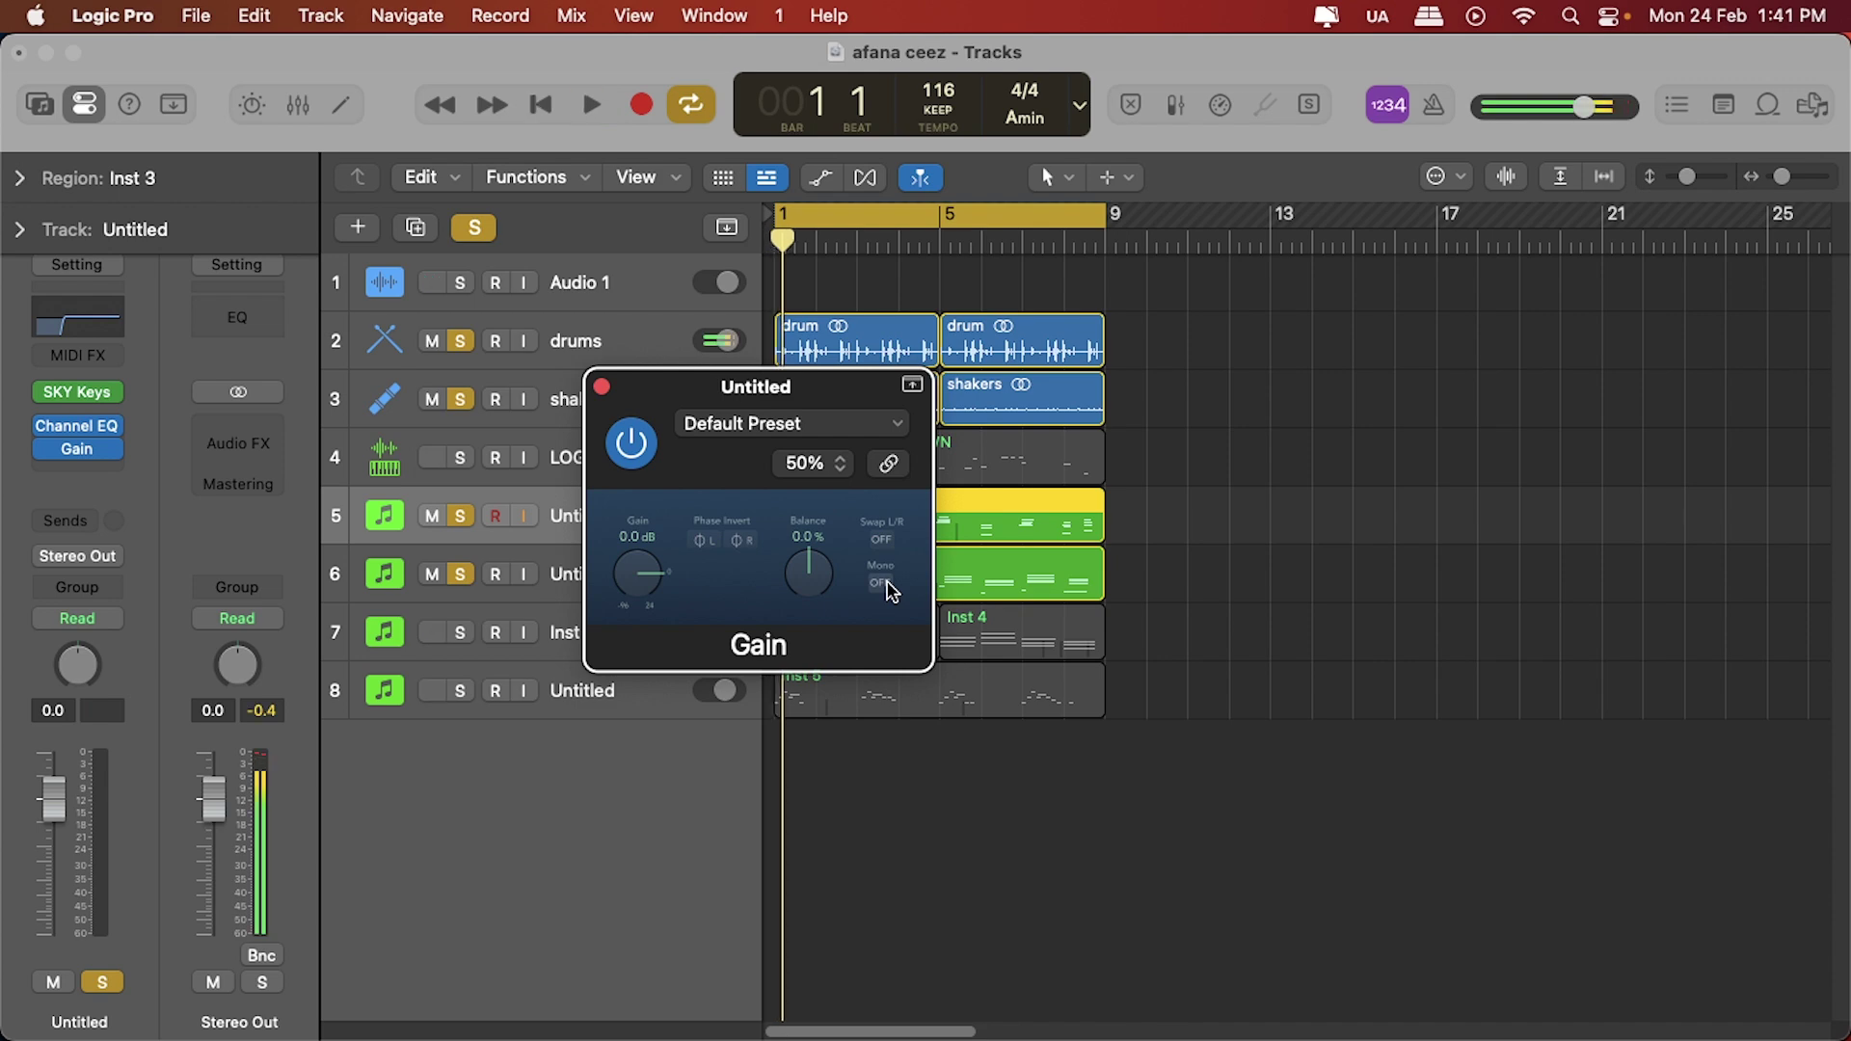
key("space")
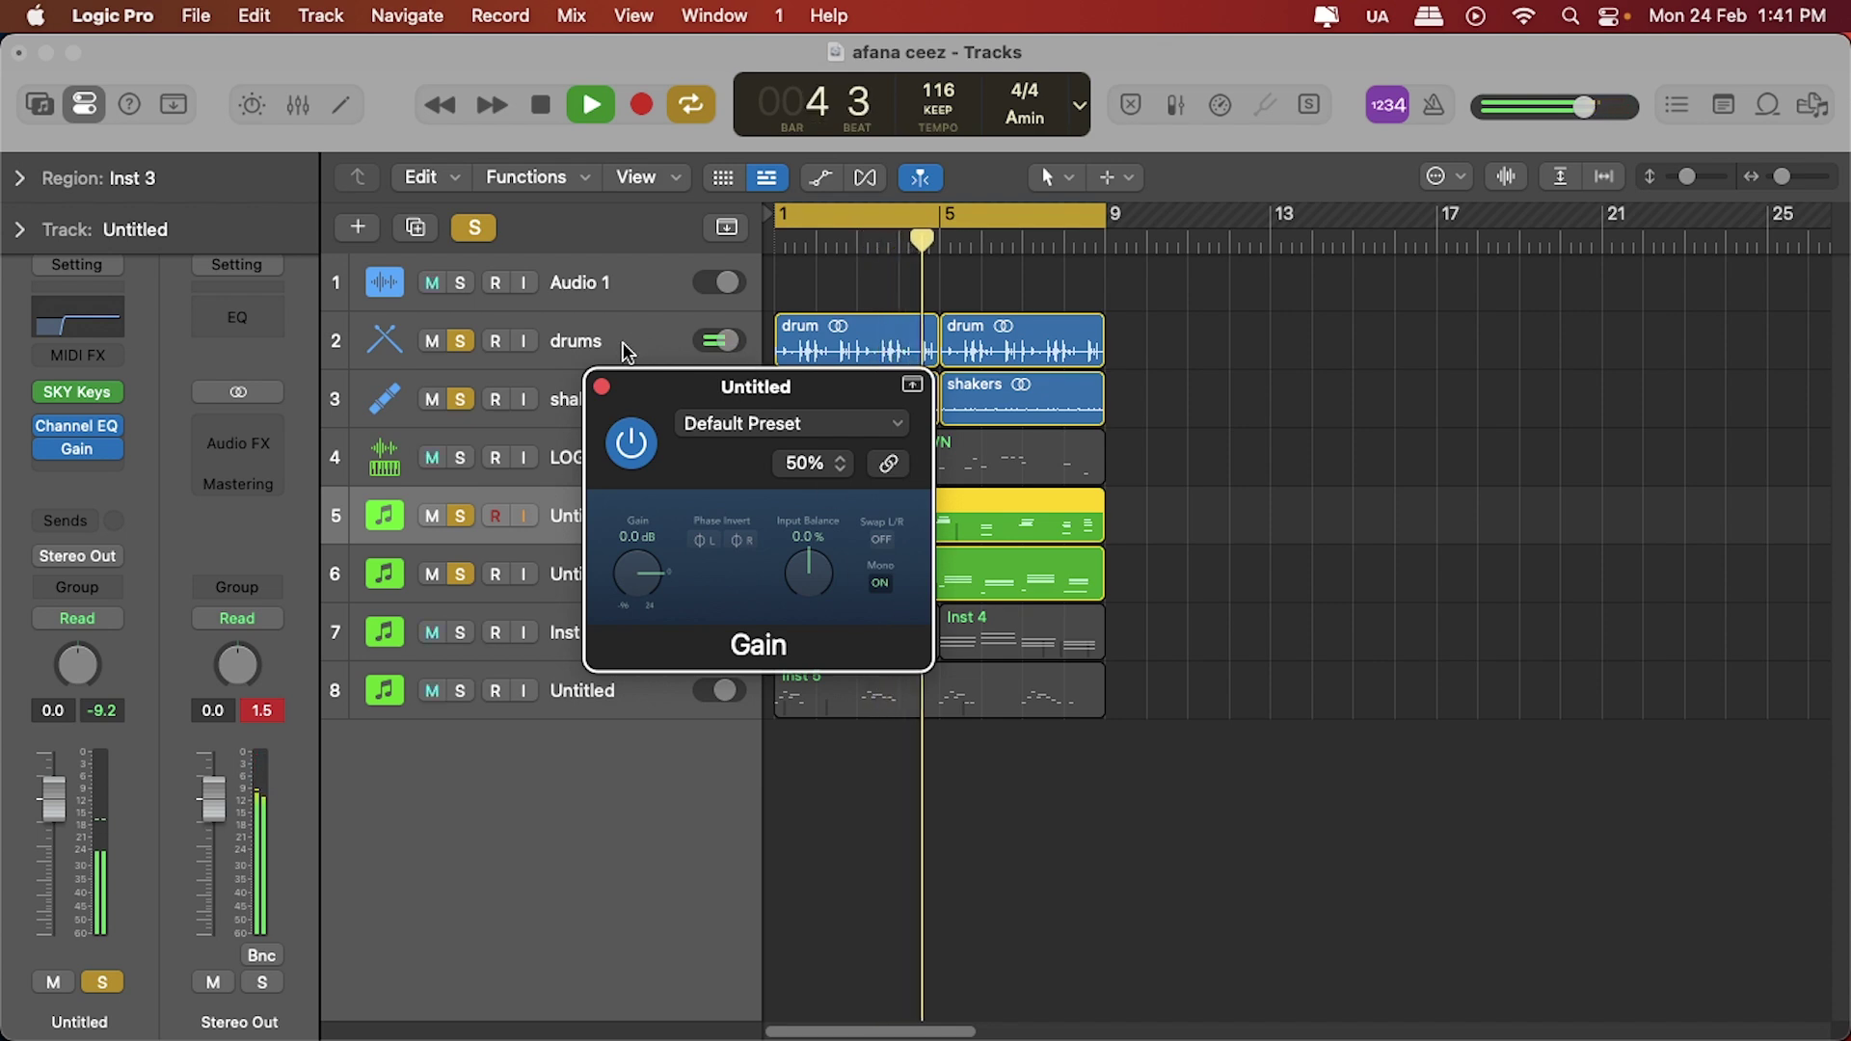
left_click(602, 387)
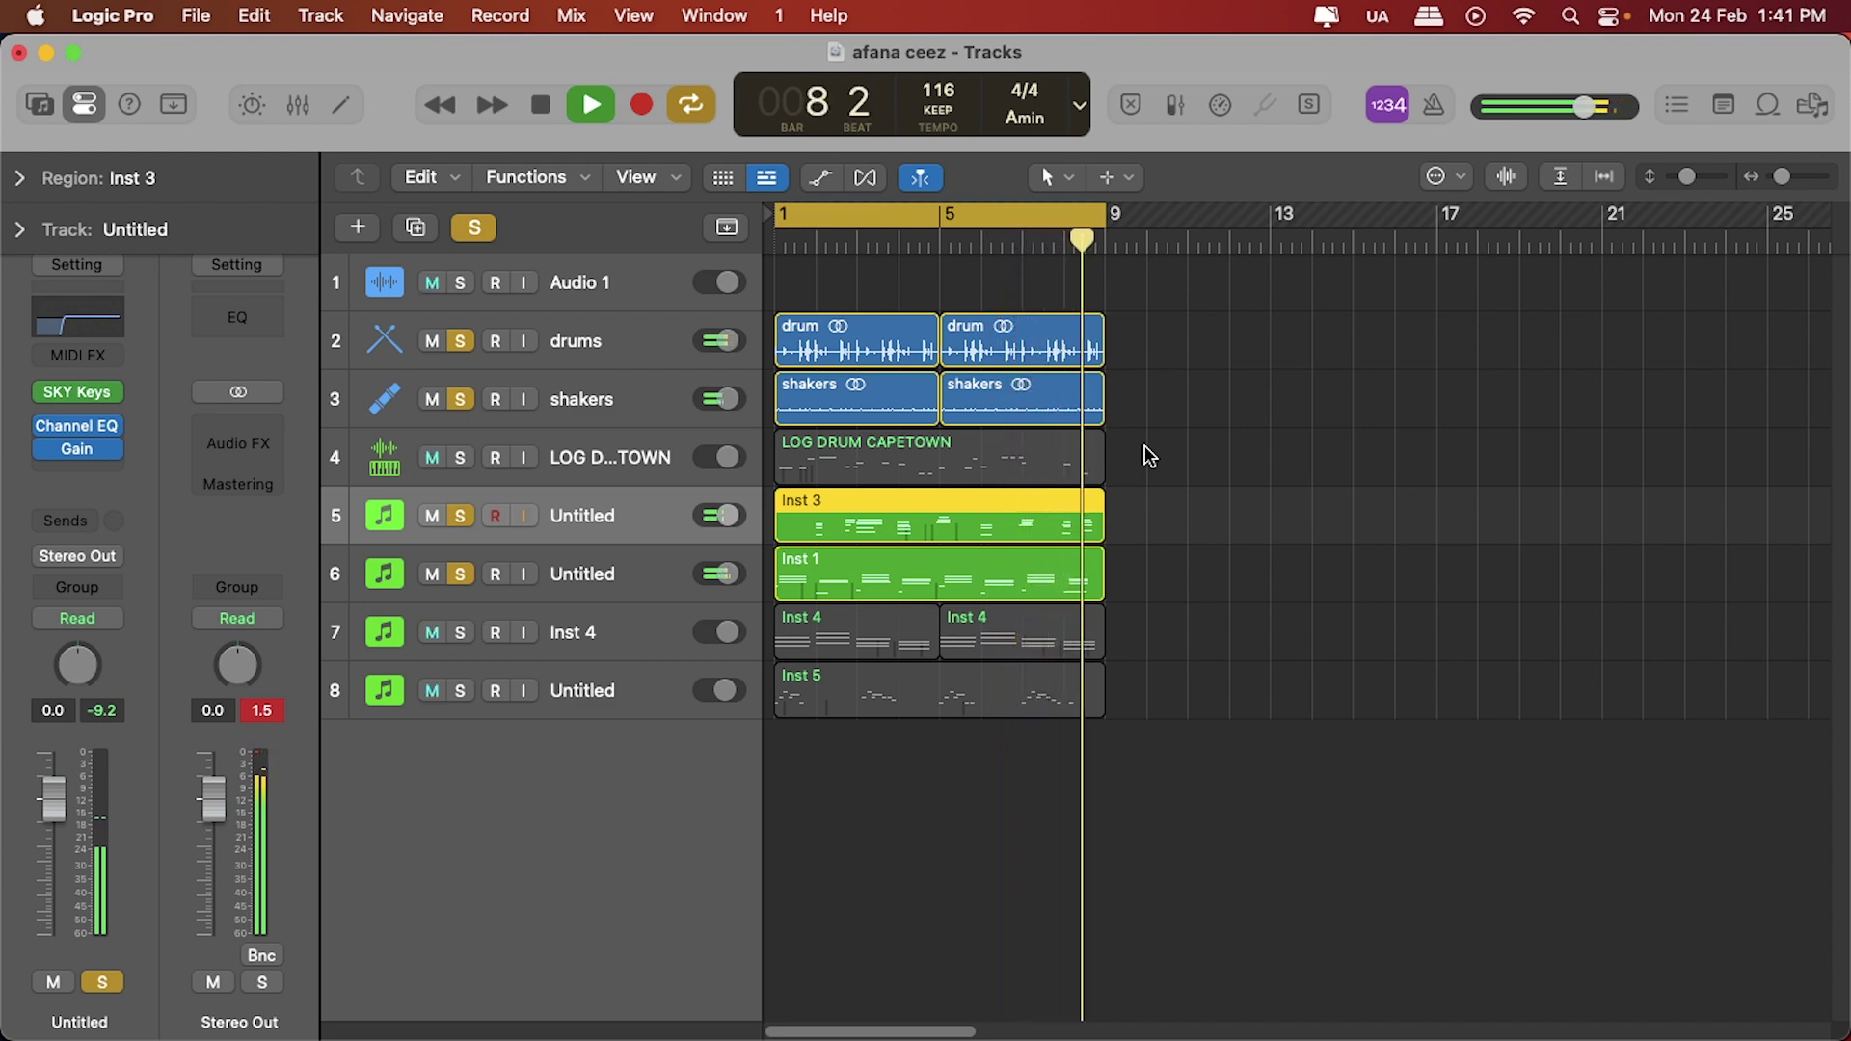
key("space")
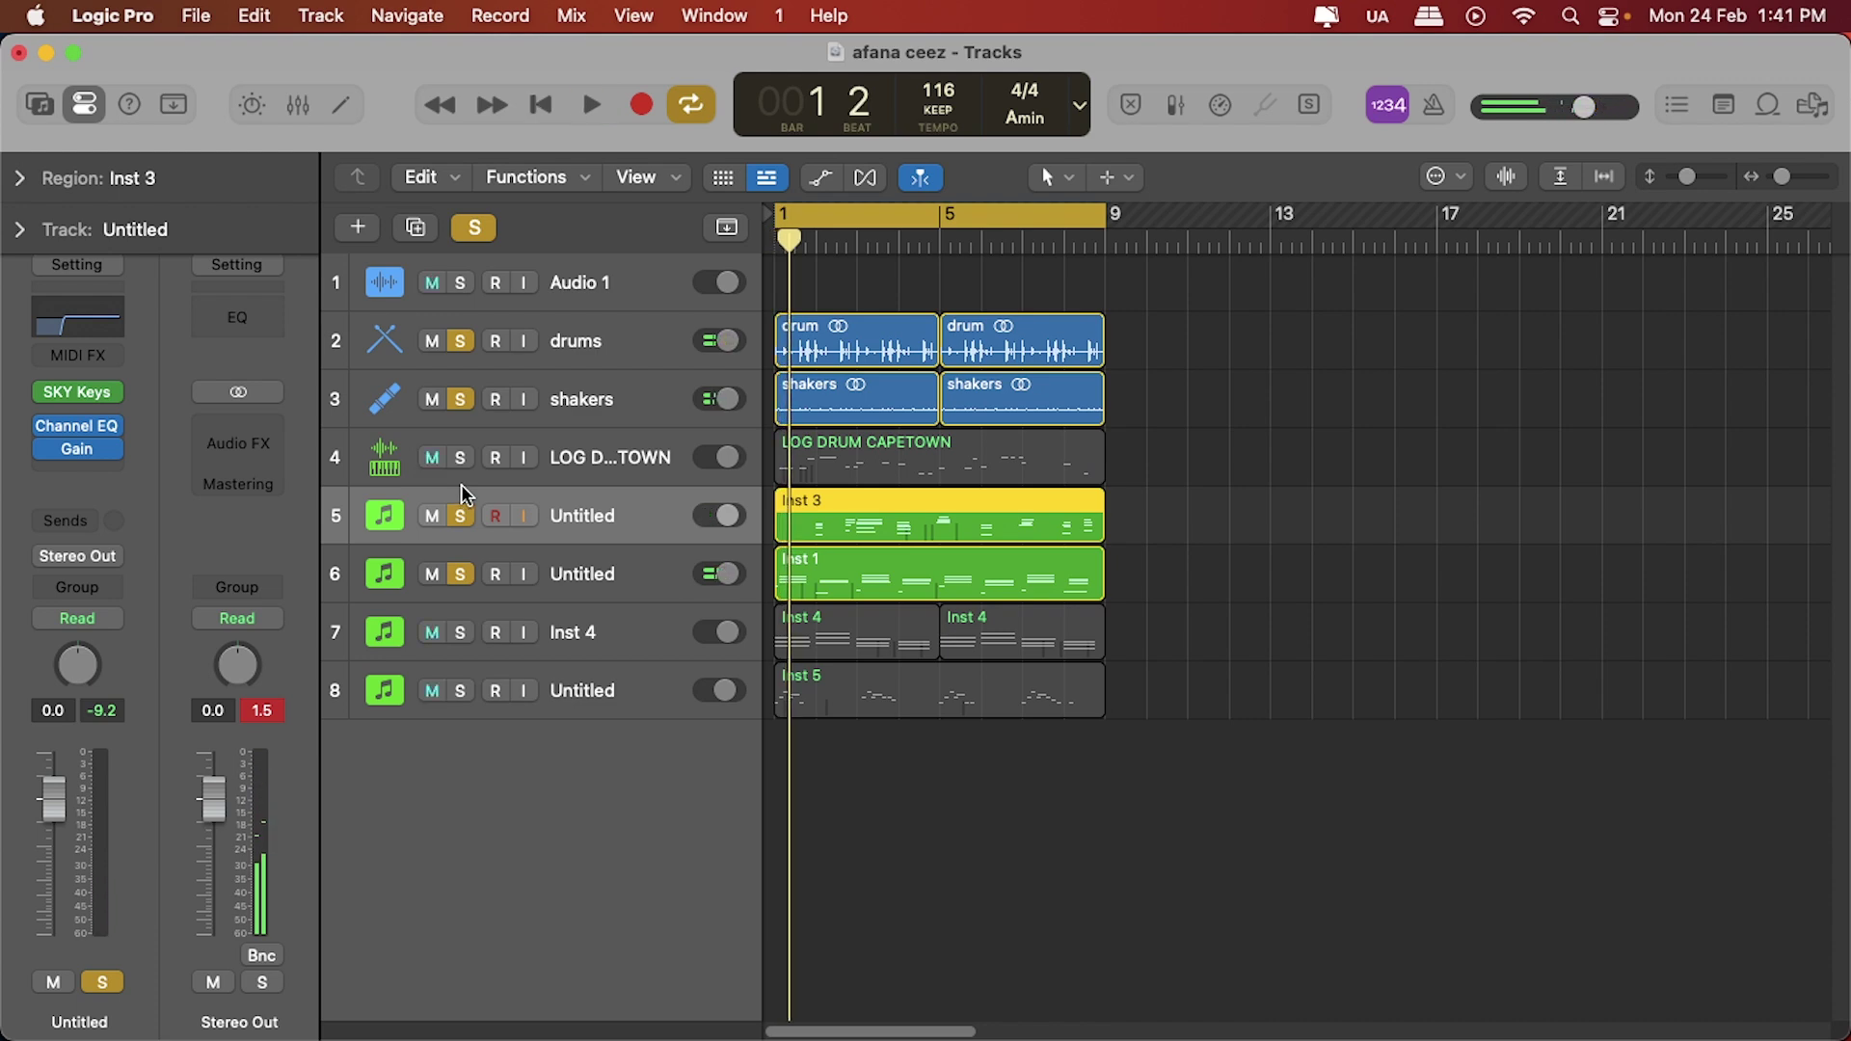
Insert a stereo FabFilter Saturn 2 between the Channel EQ and Gain on track 5.
left_click(1322, 537)
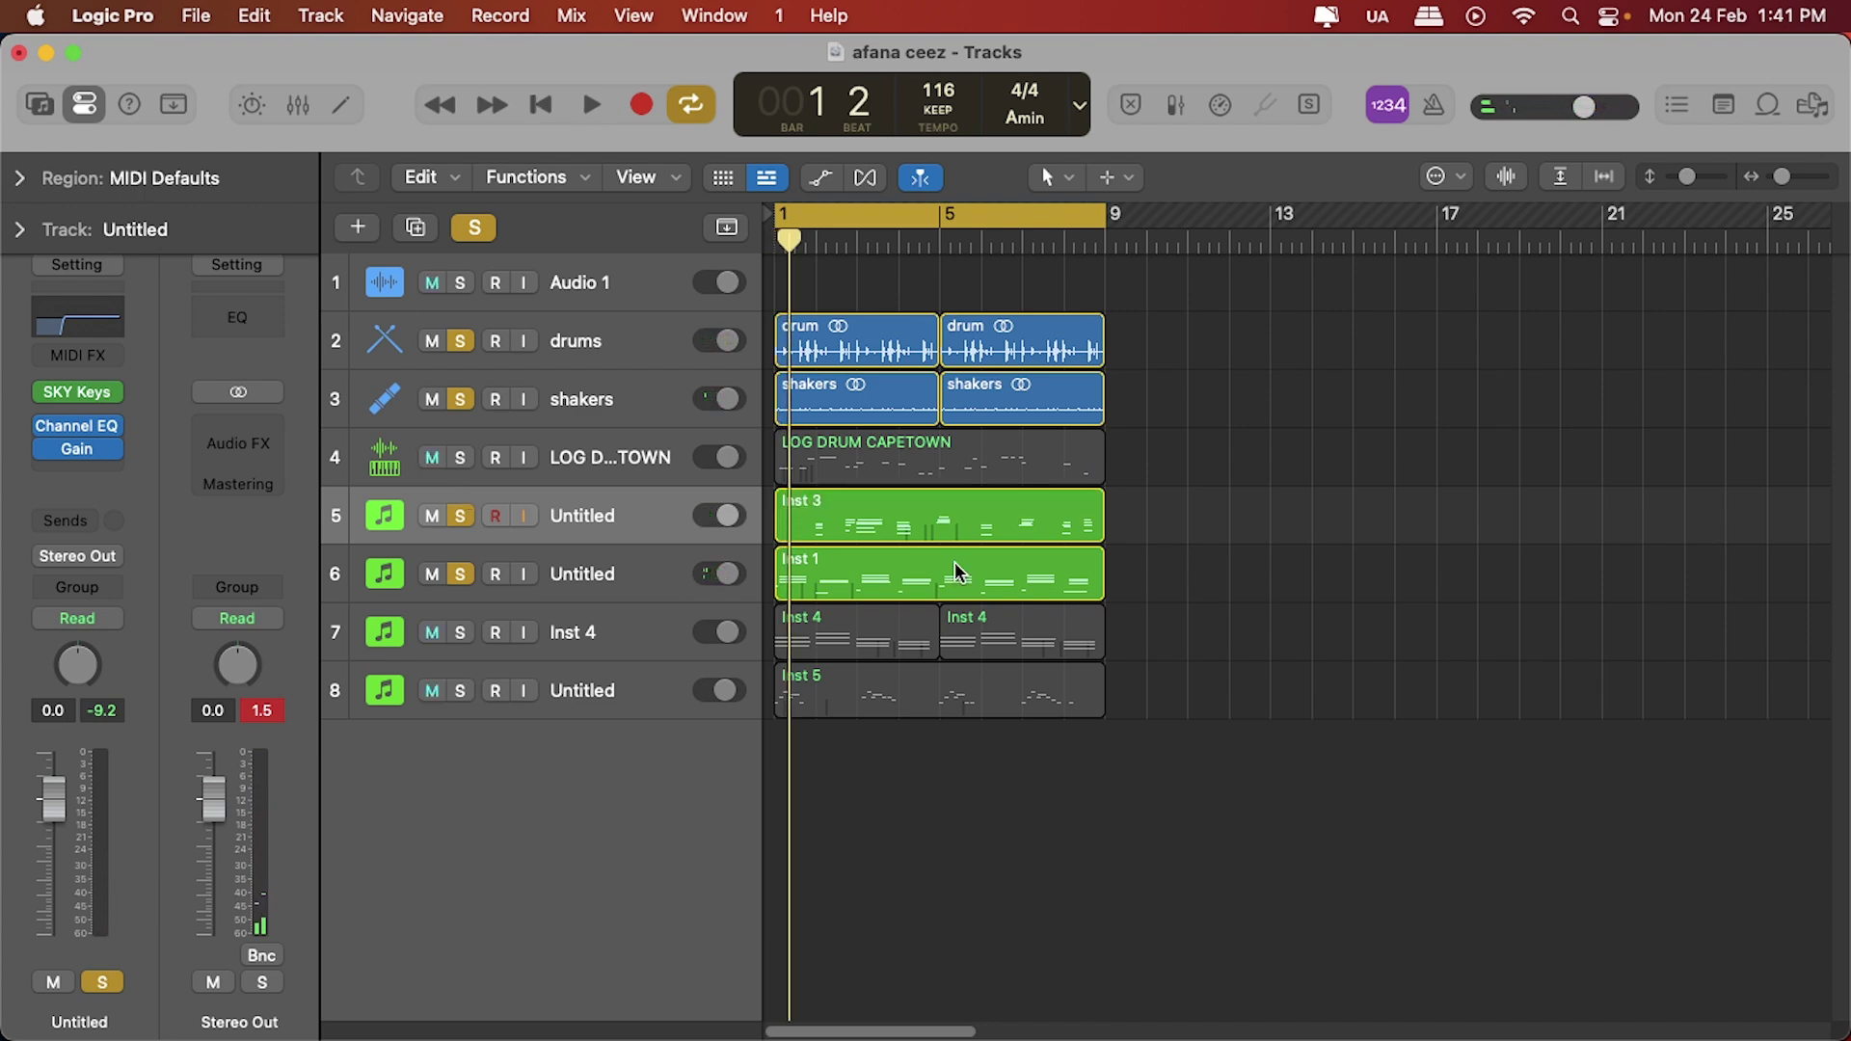
left_click(922, 518)
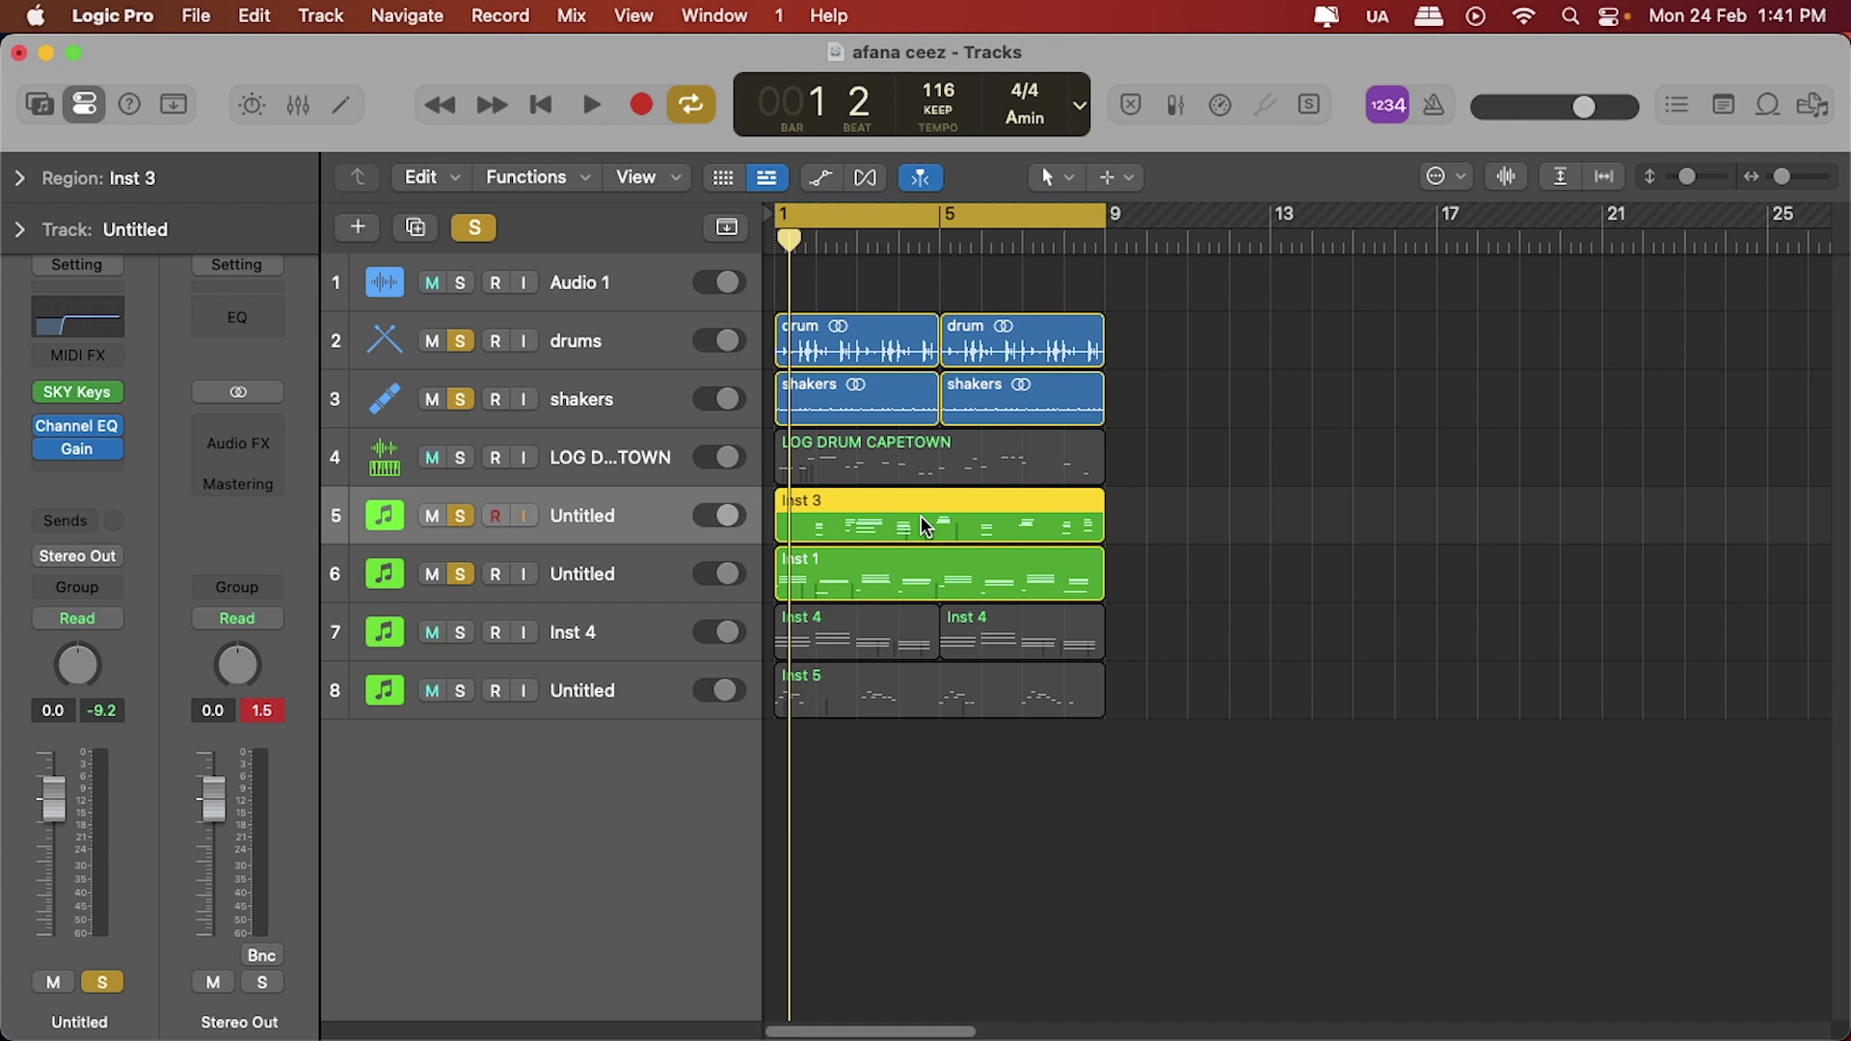
left_click(64, 445)
mouse_move(221, 1012)
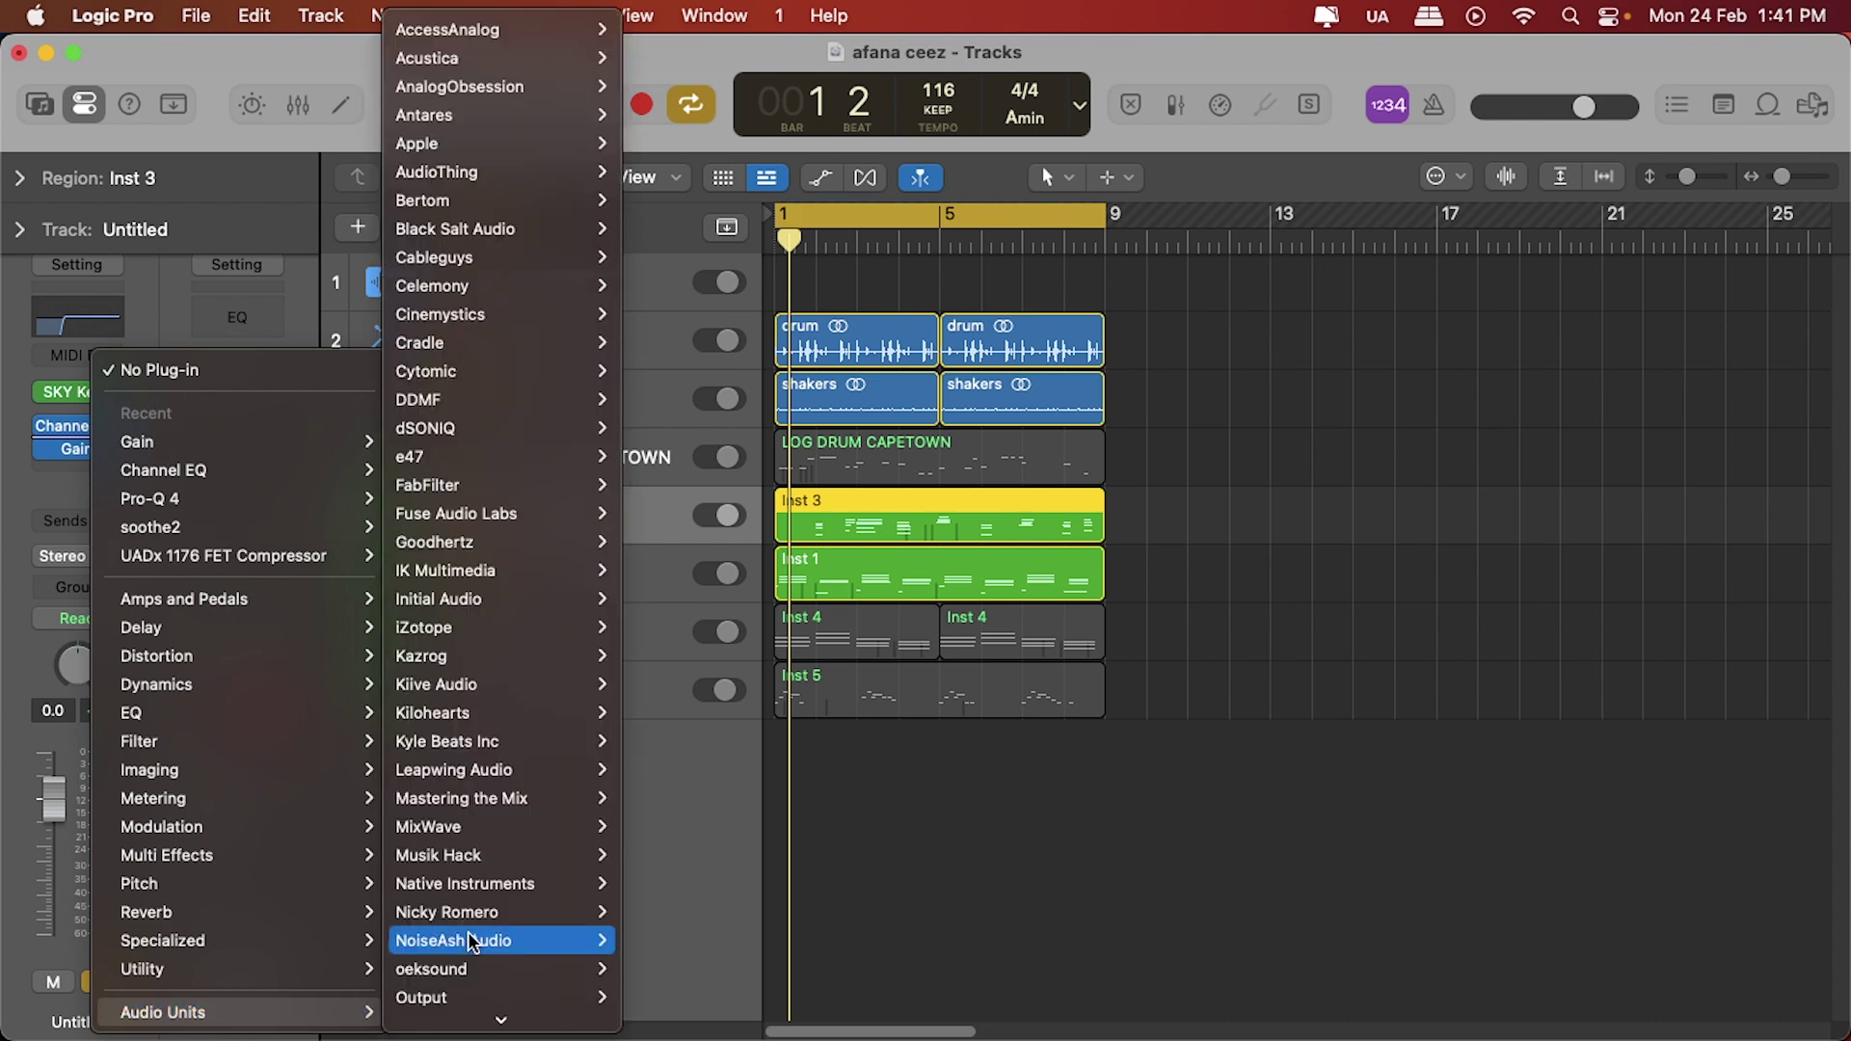
mouse_move(557, 345)
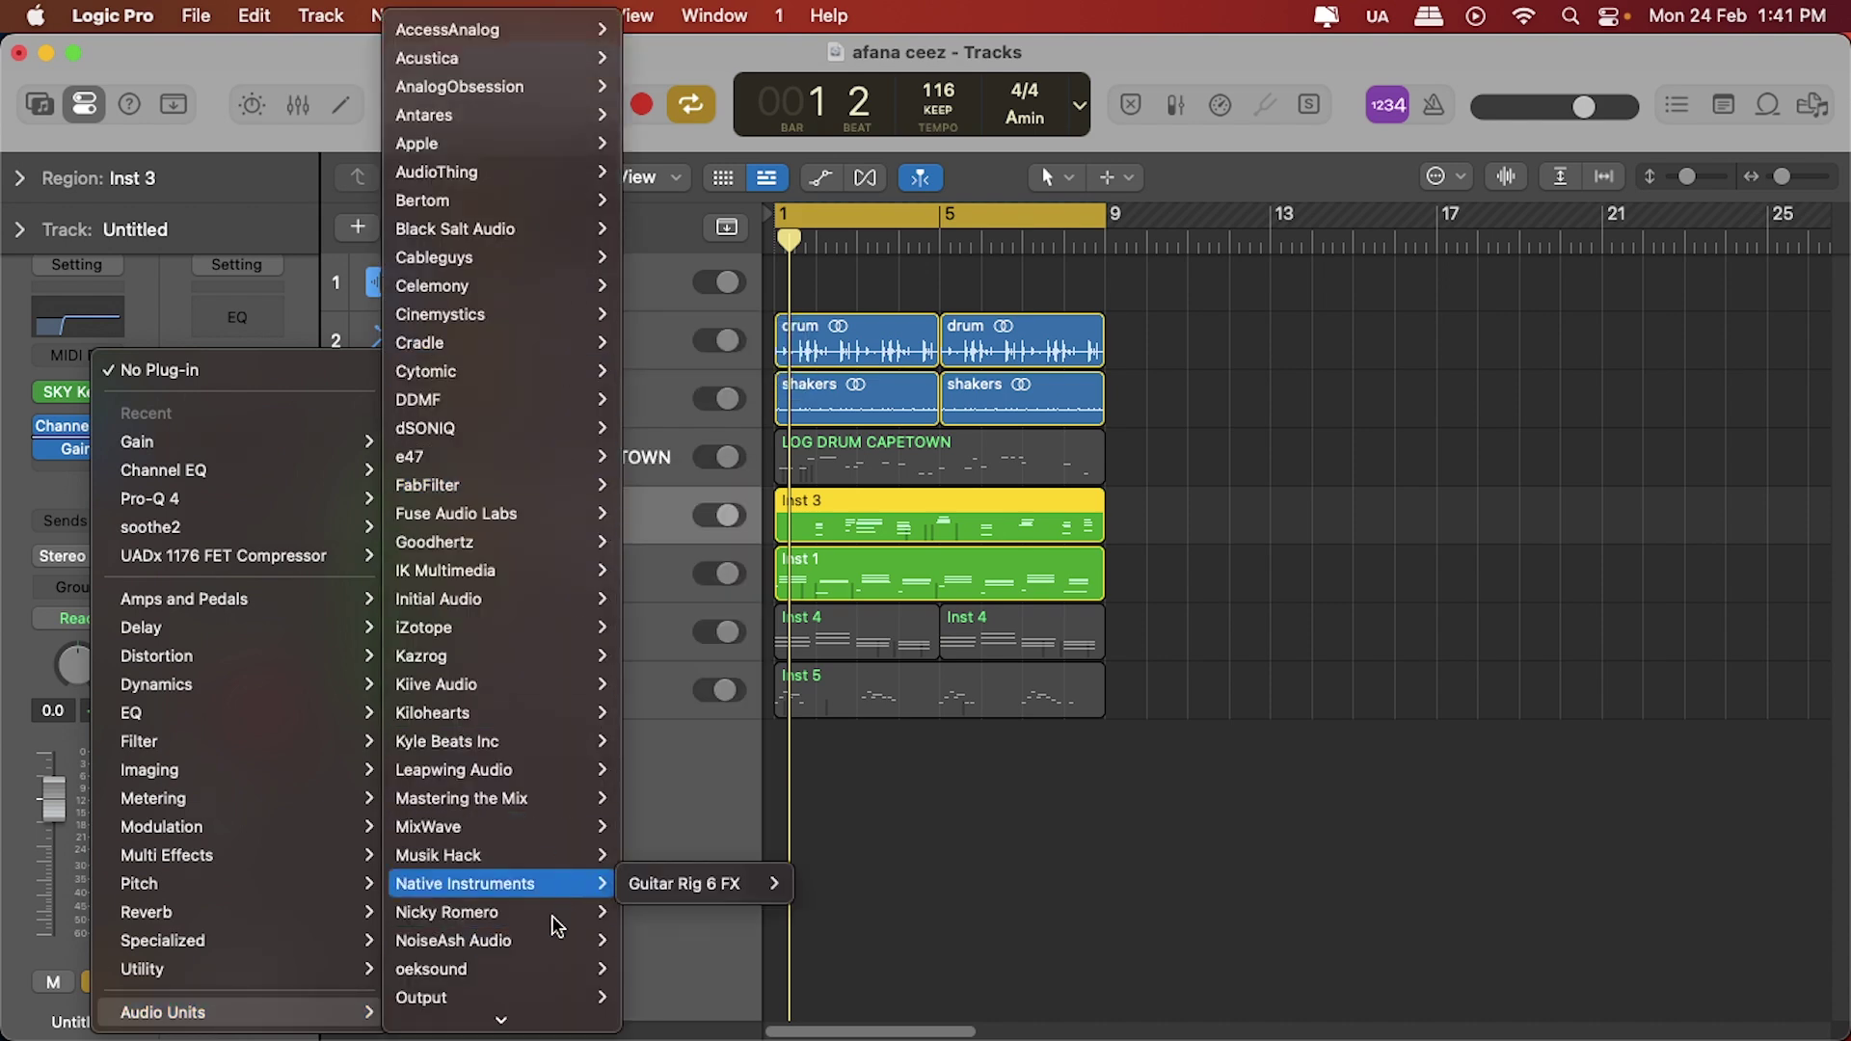
mouse_move(511, 1020)
mouse_move(474, 374)
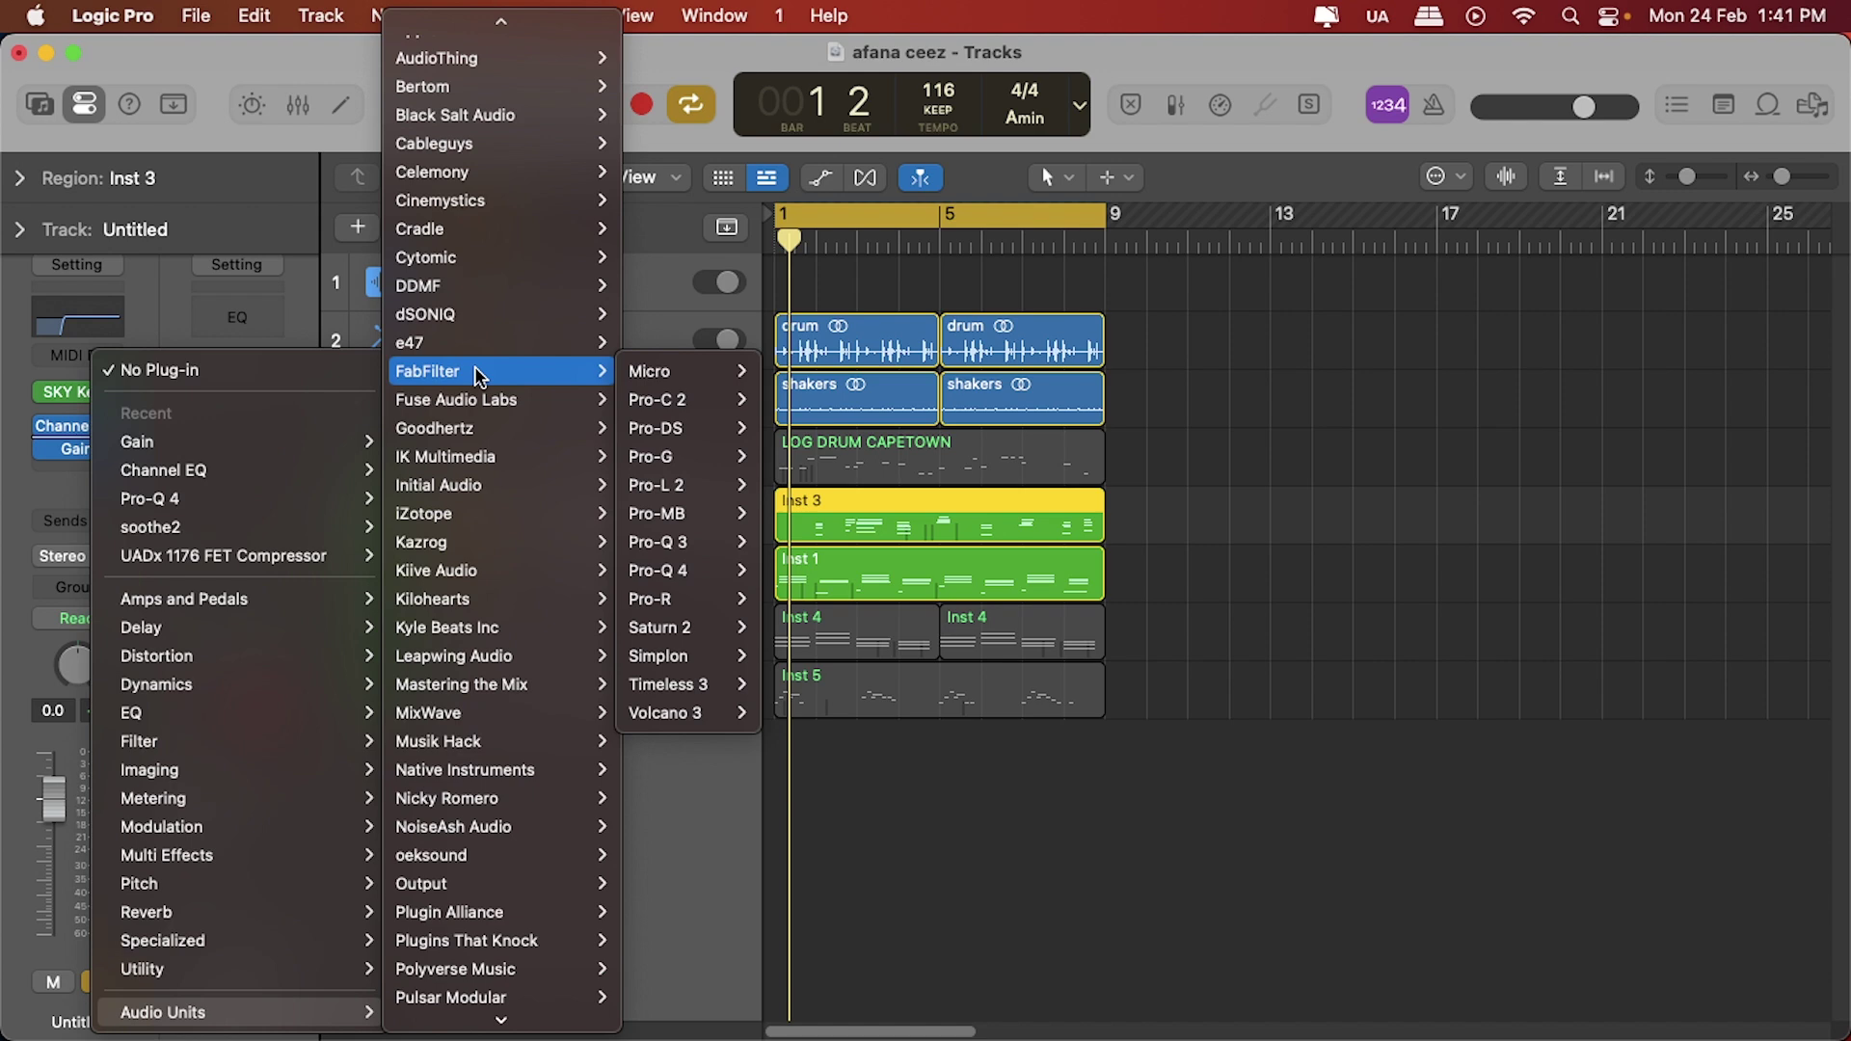
mouse_move(675, 630)
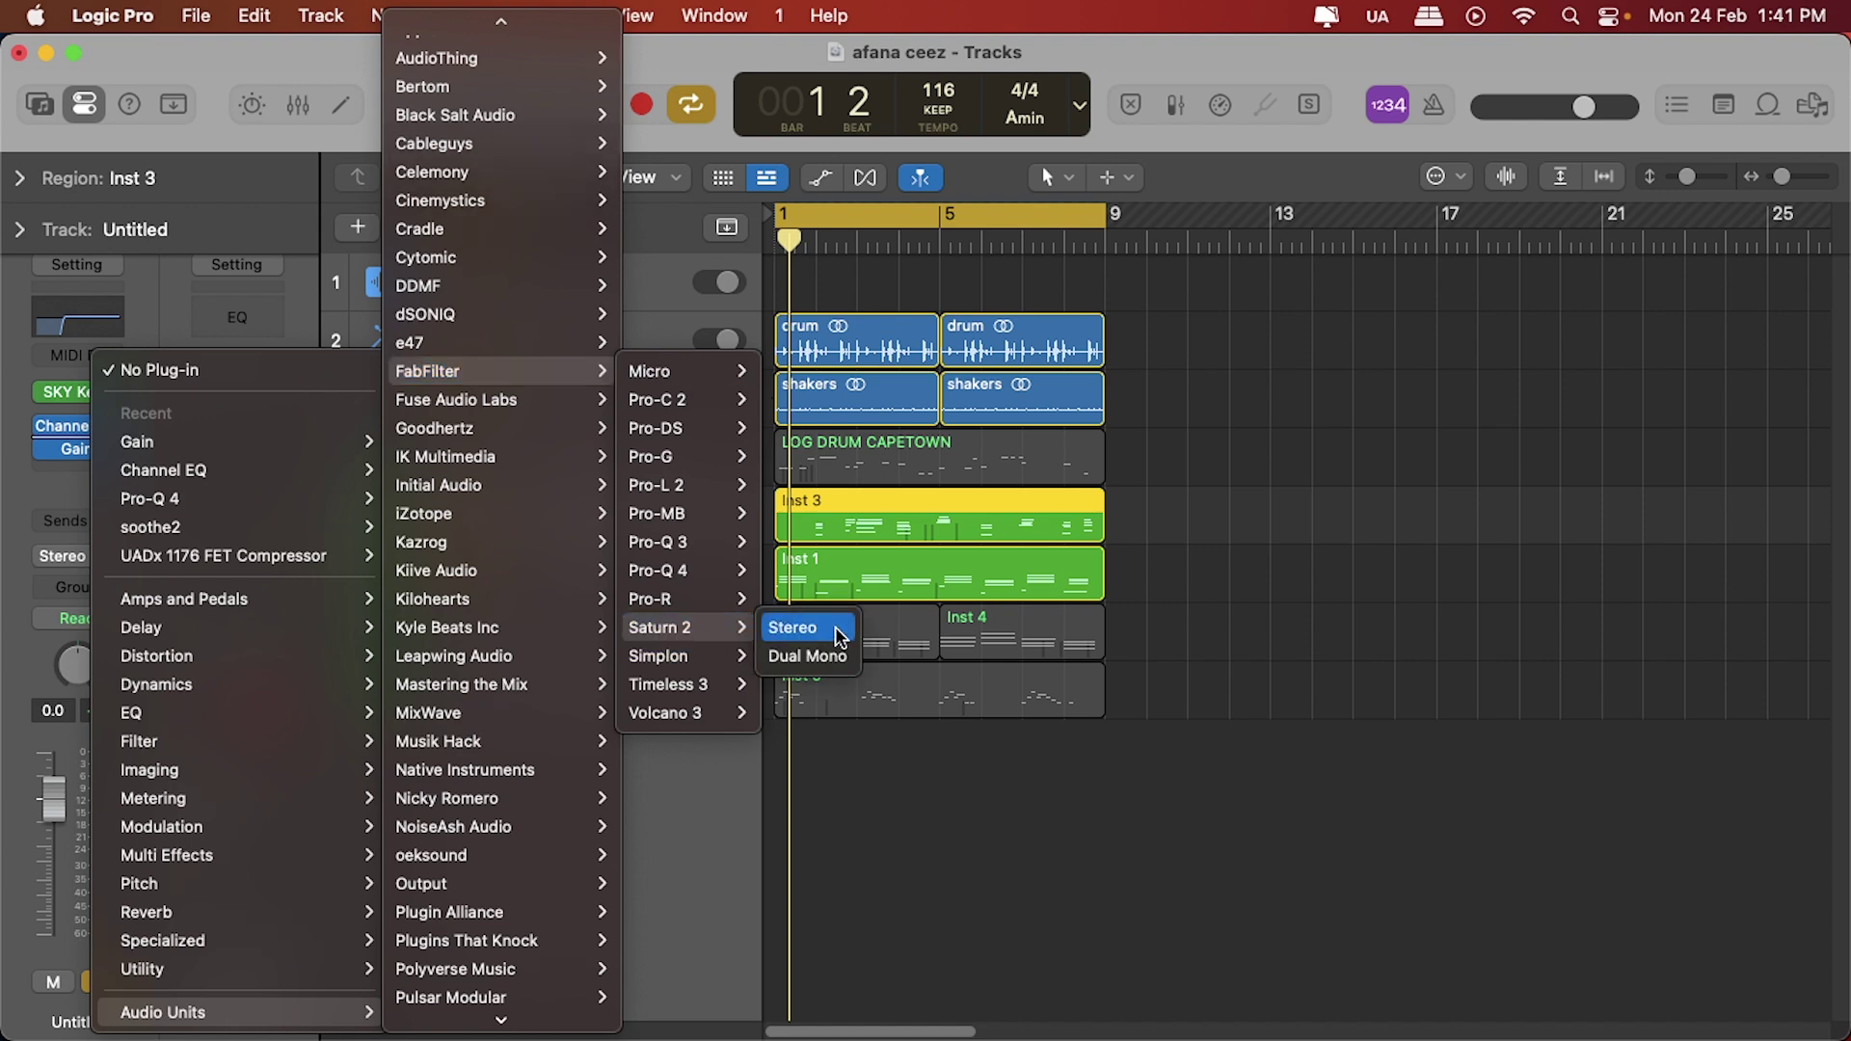
left_click(834, 626)
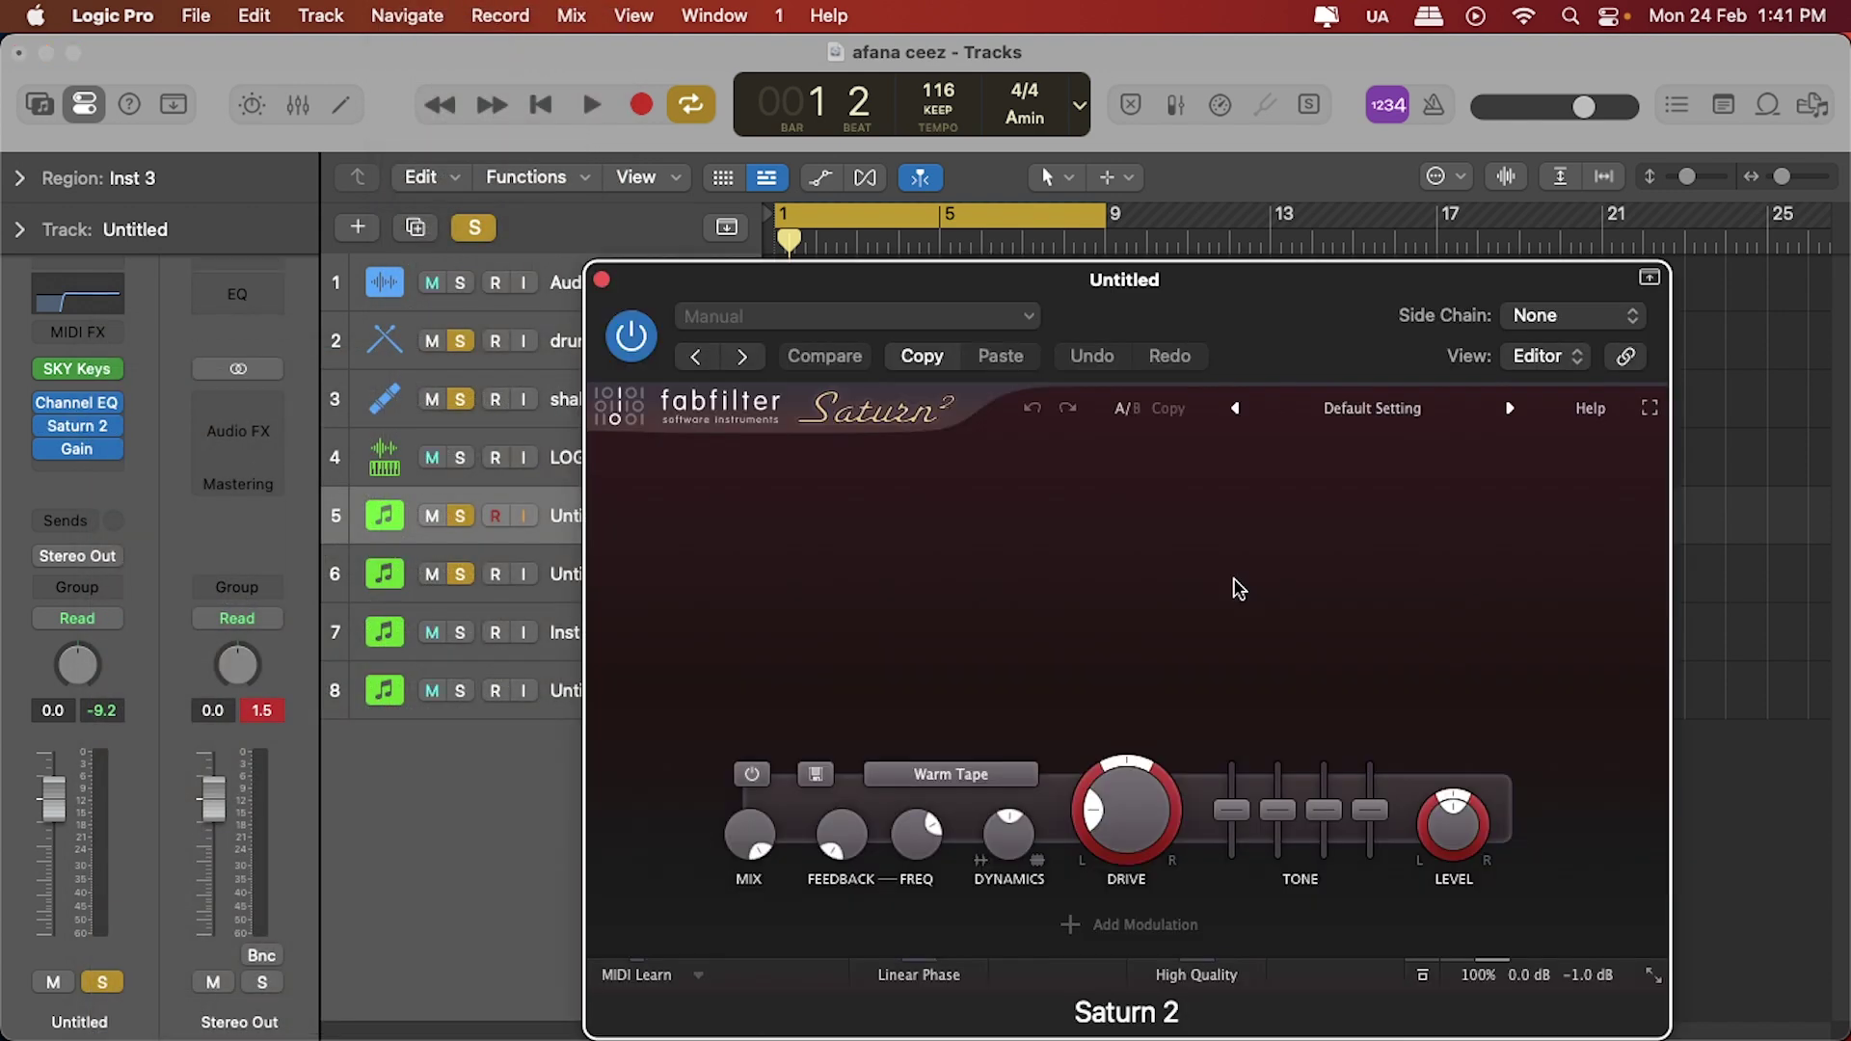
left_click_drag(1230, 287, 1173, 262)
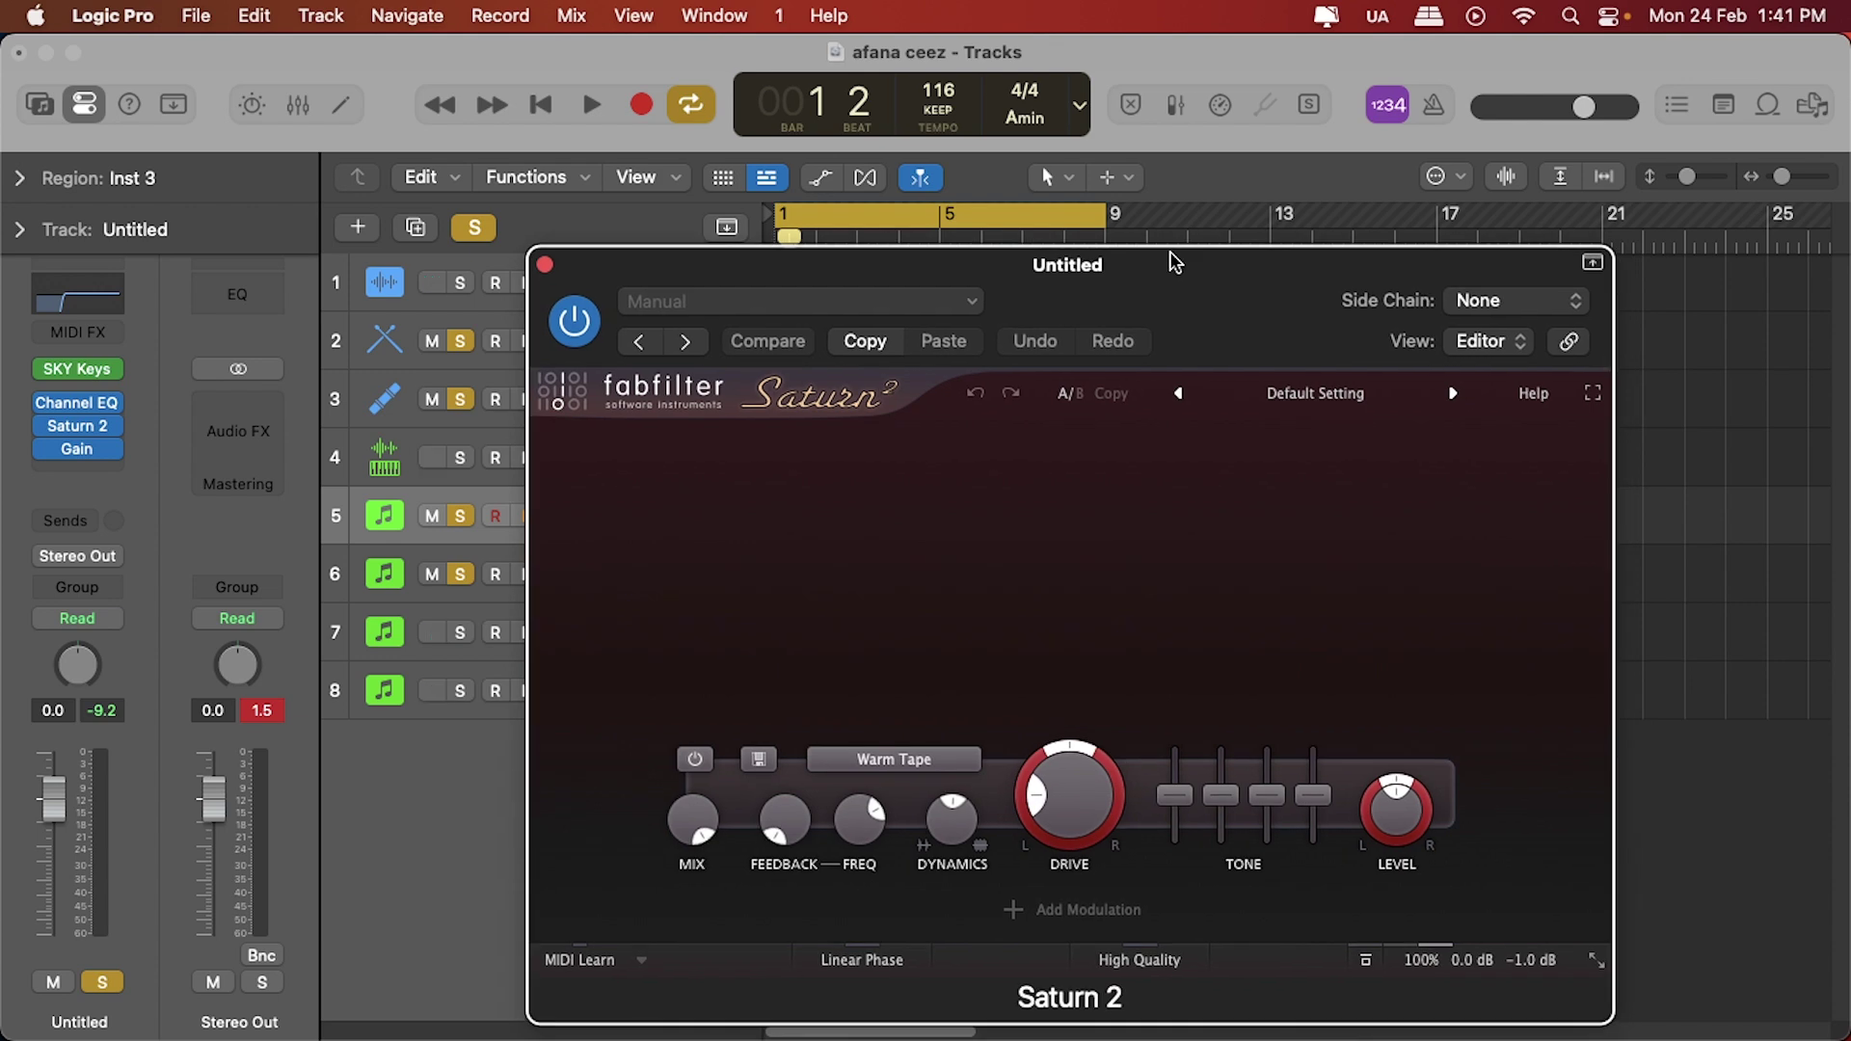
Play the soloed tracks through Saturn 2 and add a crossover that splits its spectrum into two bands.
key("space")
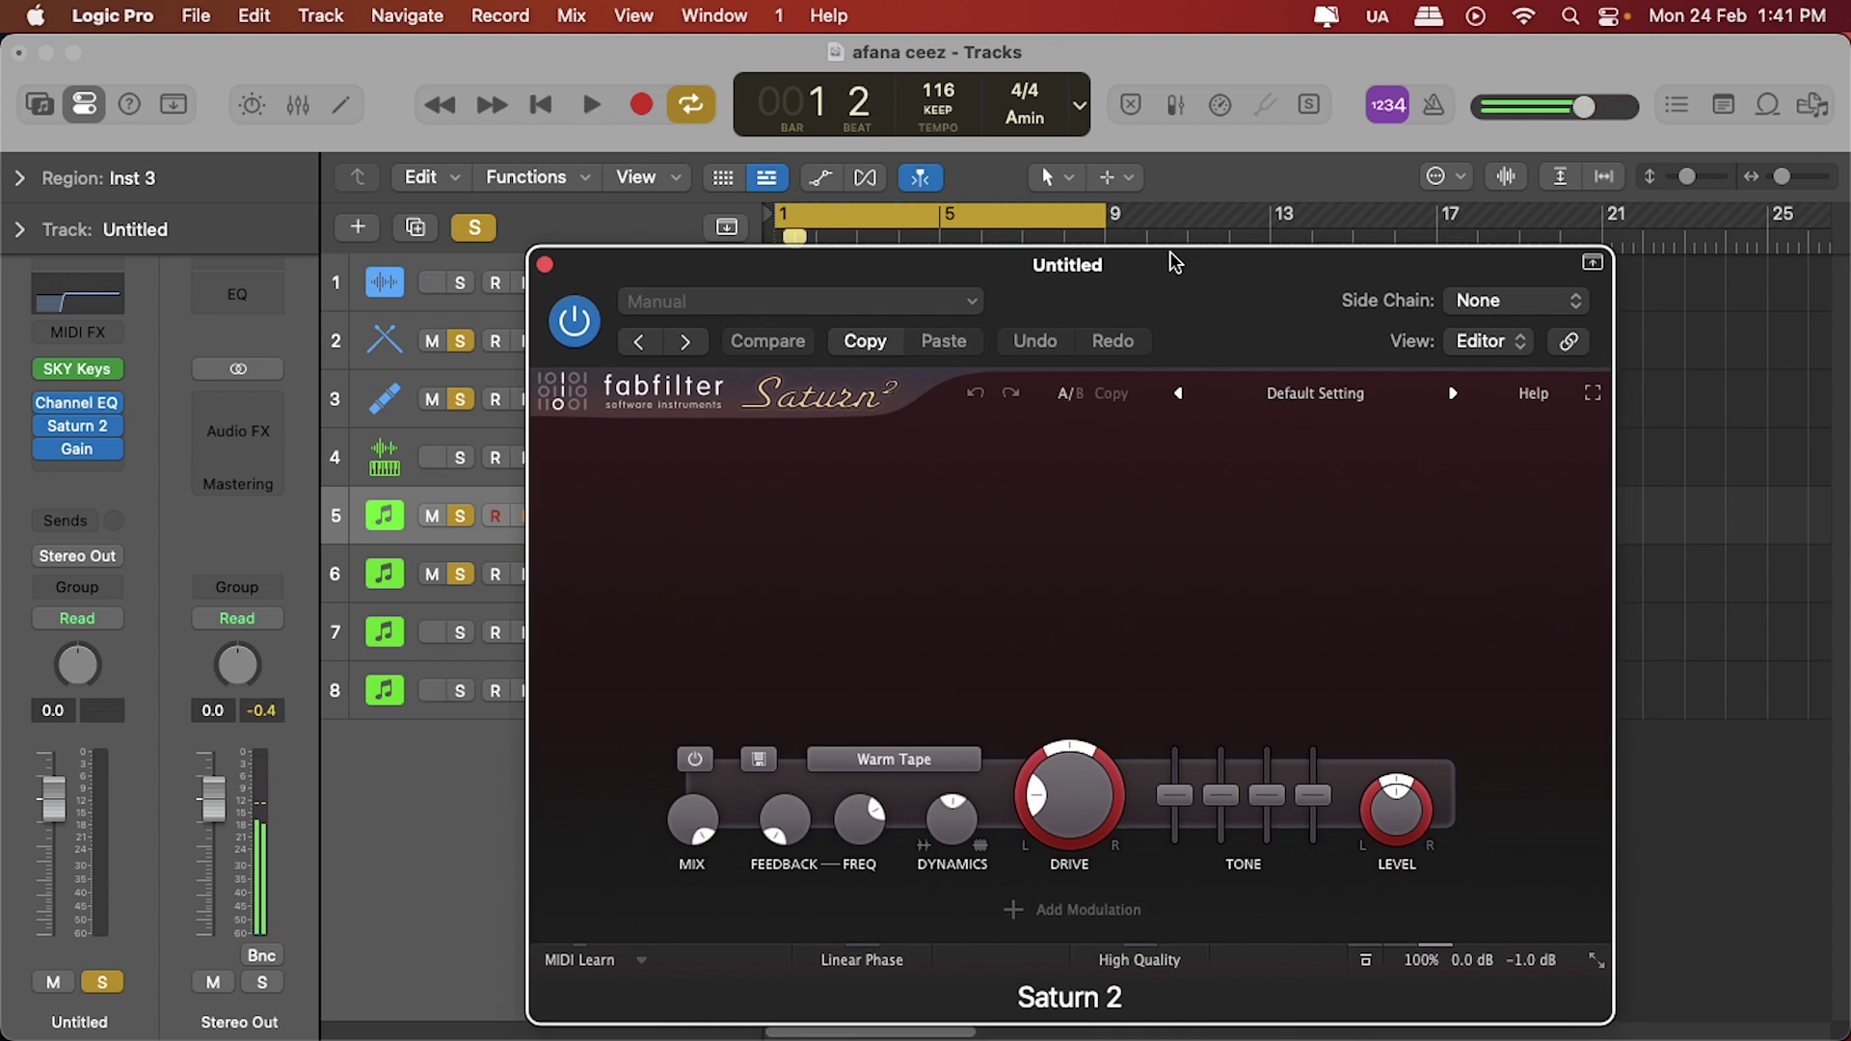
key("space")
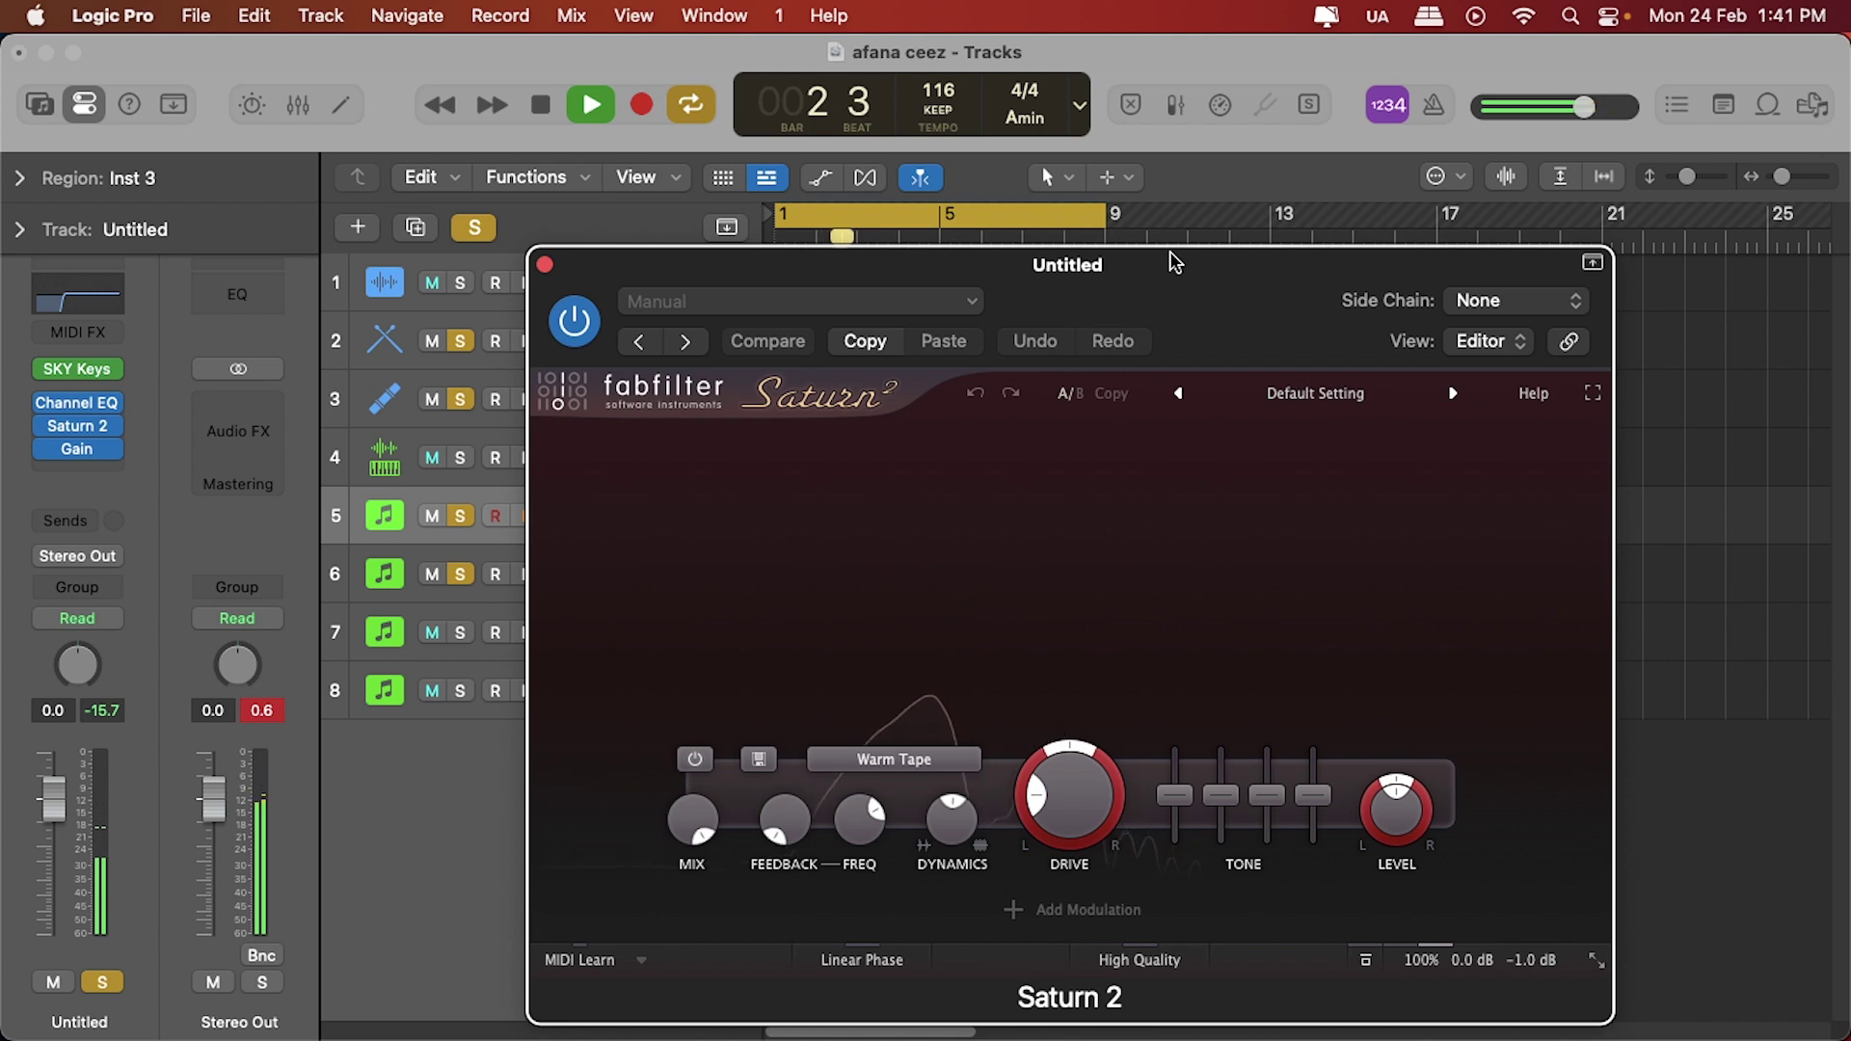
key("space")
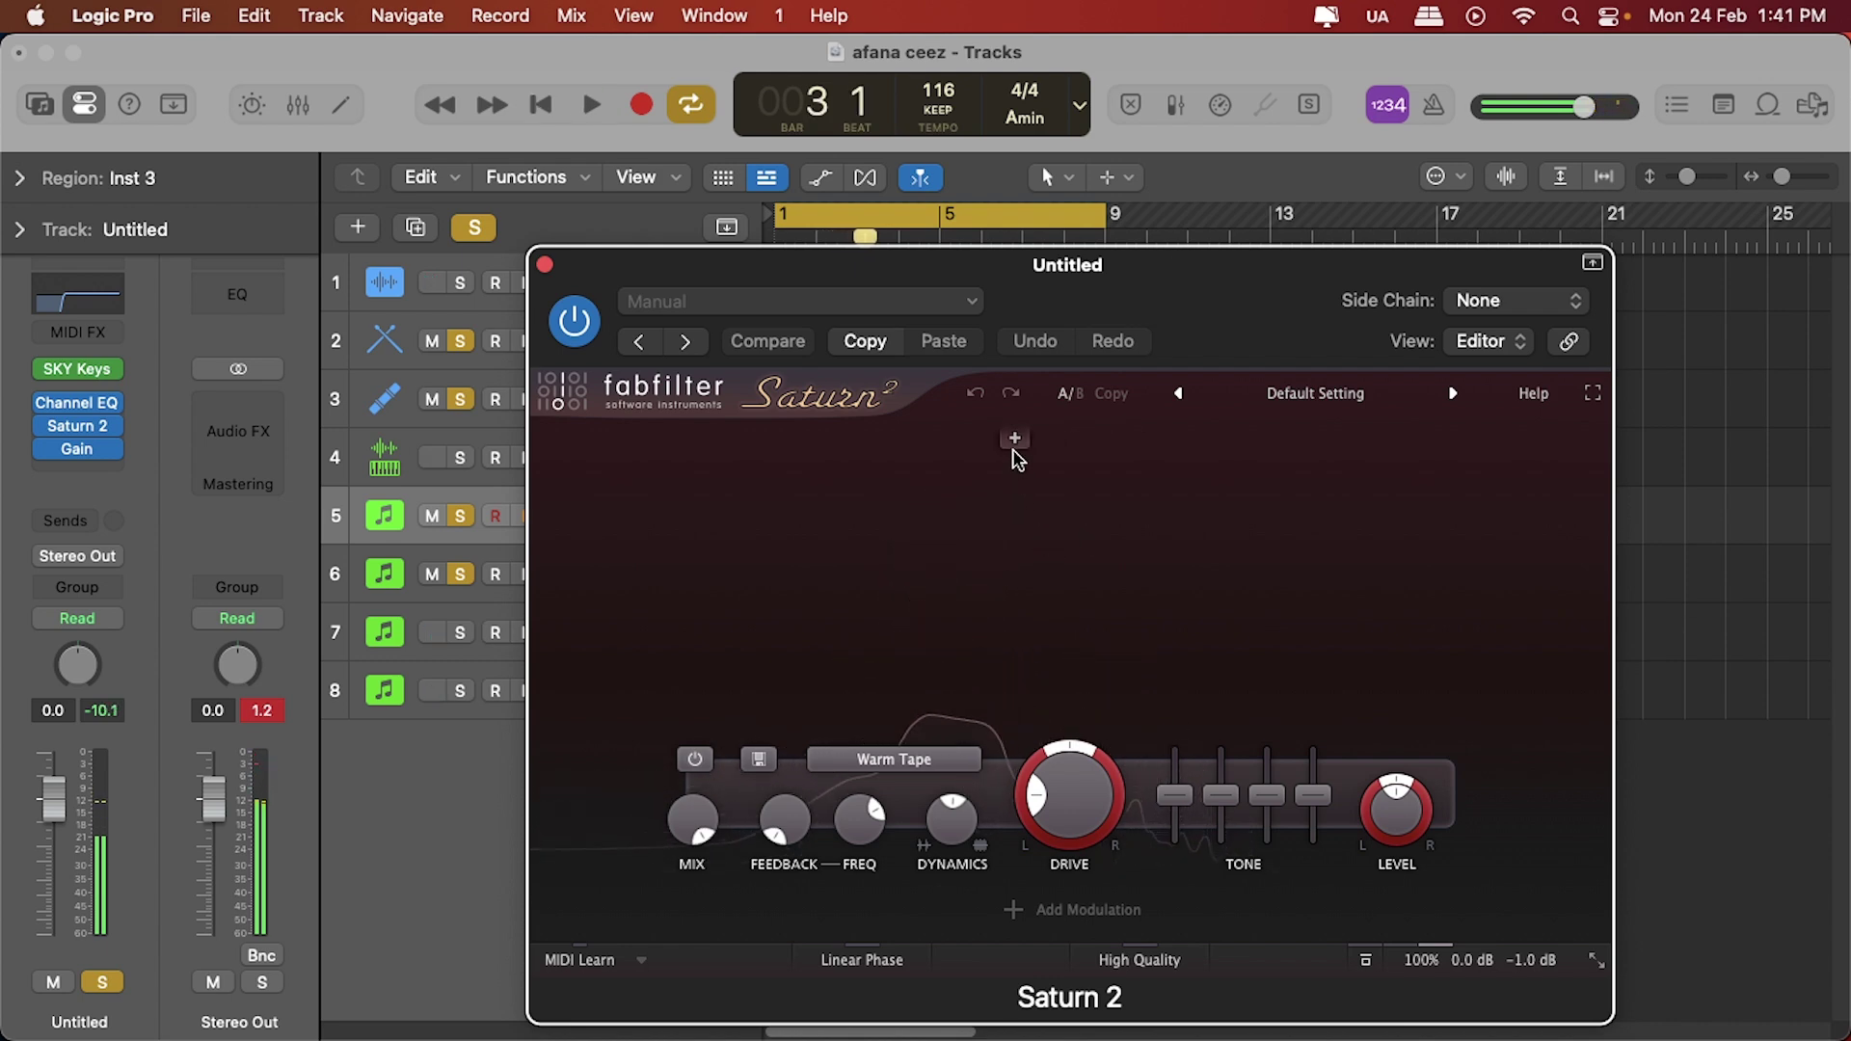
left_click(1016, 439)
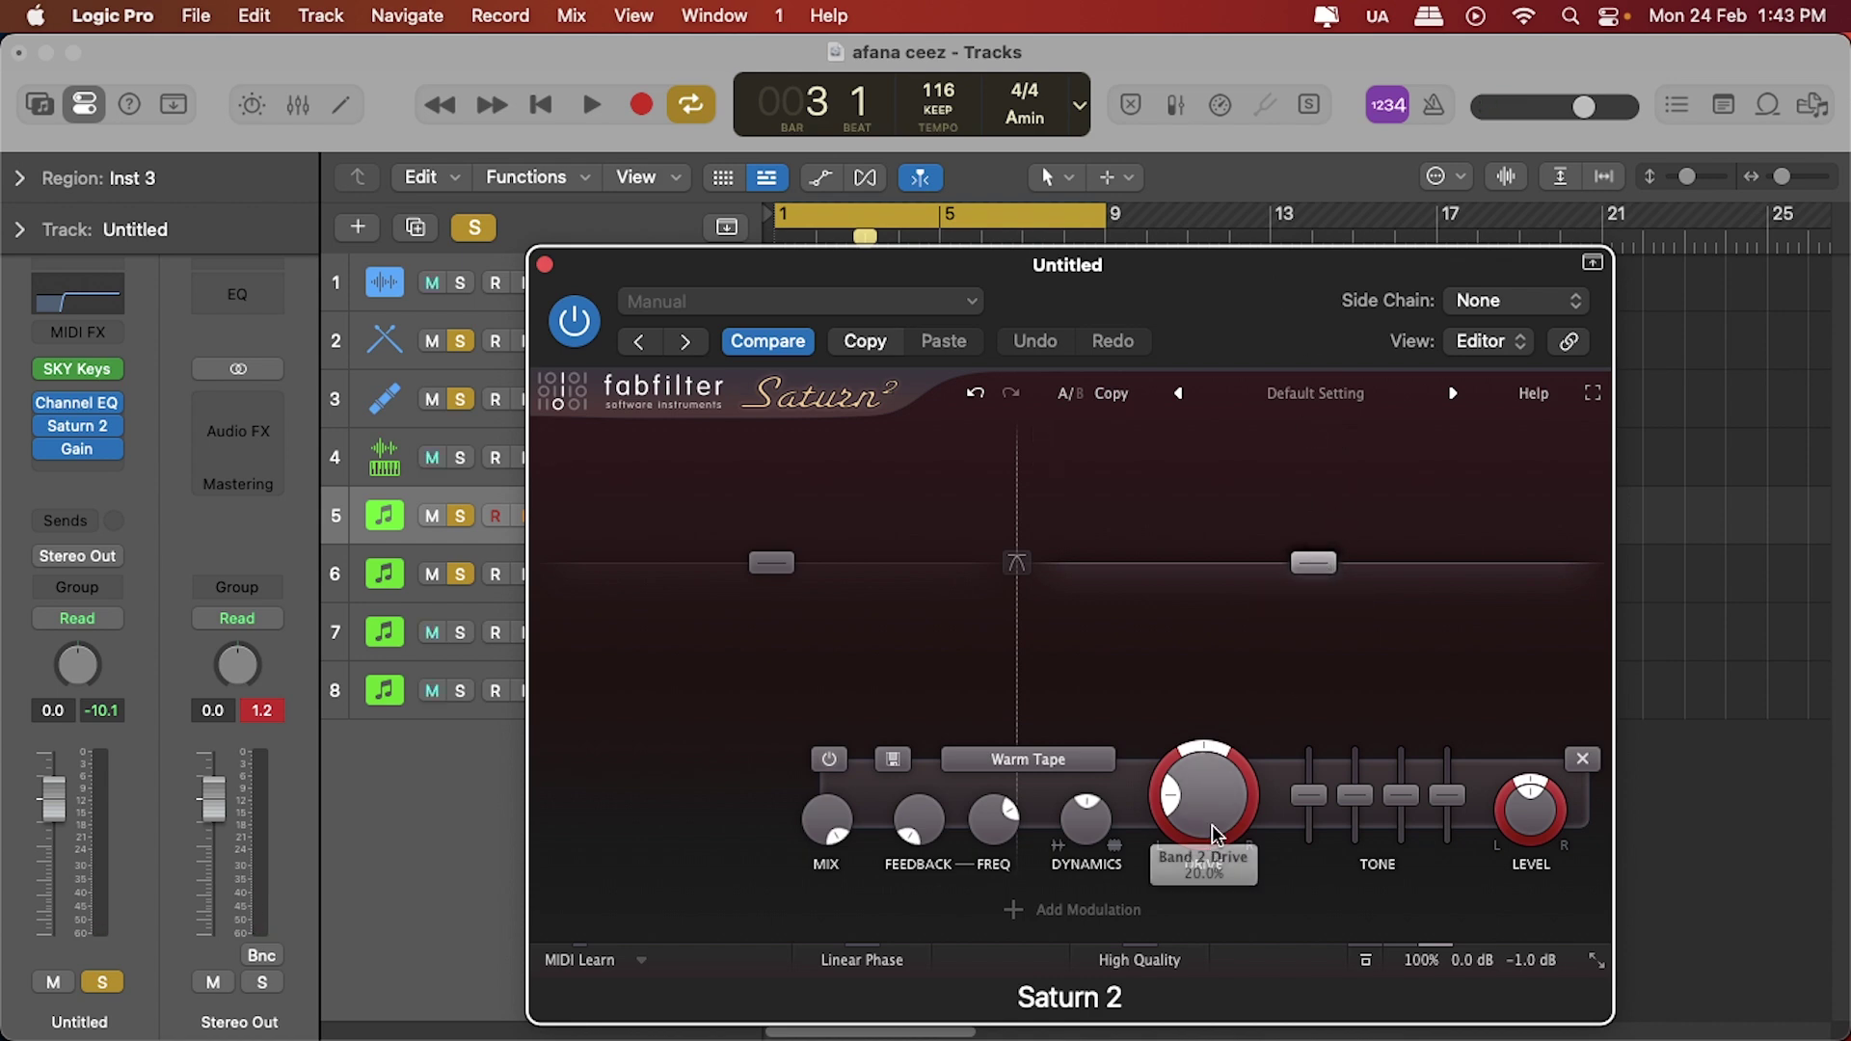
Play the soloed tracks and raise the drive of Saturn 2's upper band to 66.9%.
key("space")
mouse_move(1220, 823)
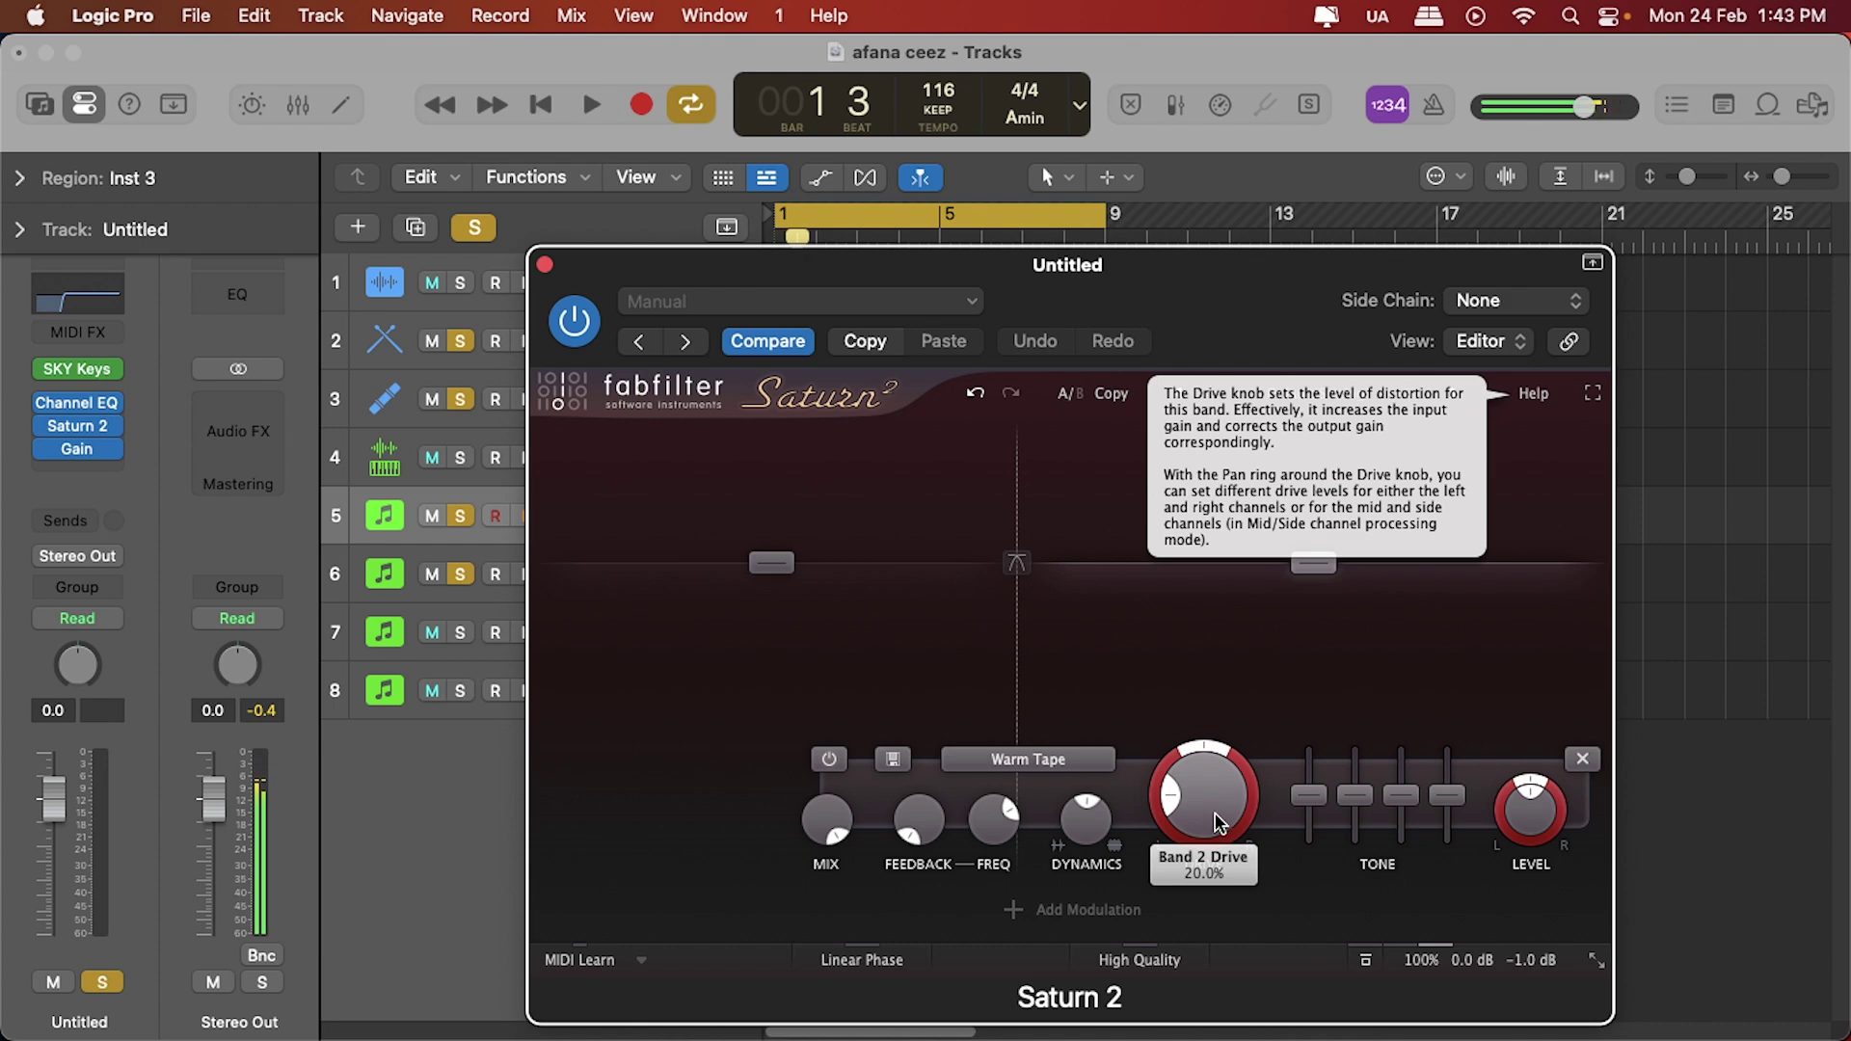
left_click_drag(1214, 813, 1236, 689)
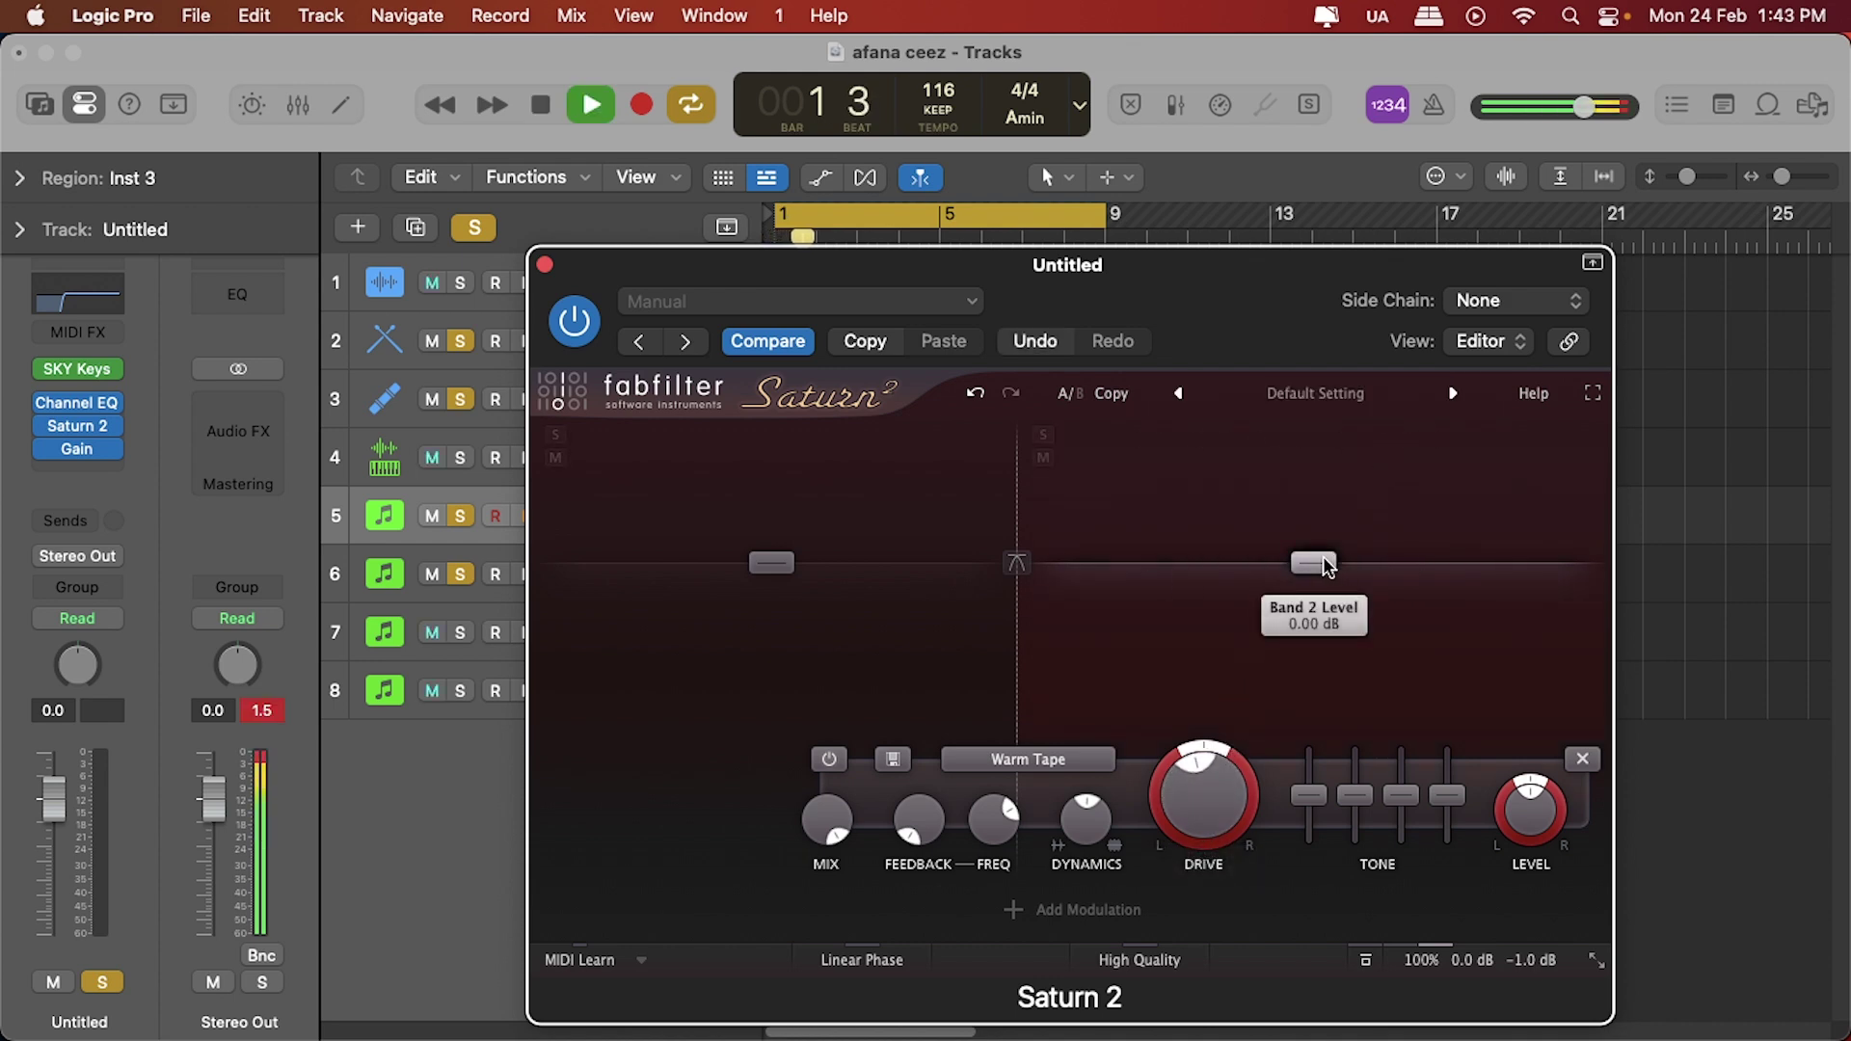
left_click_drag(1205, 762, 1212, 687)
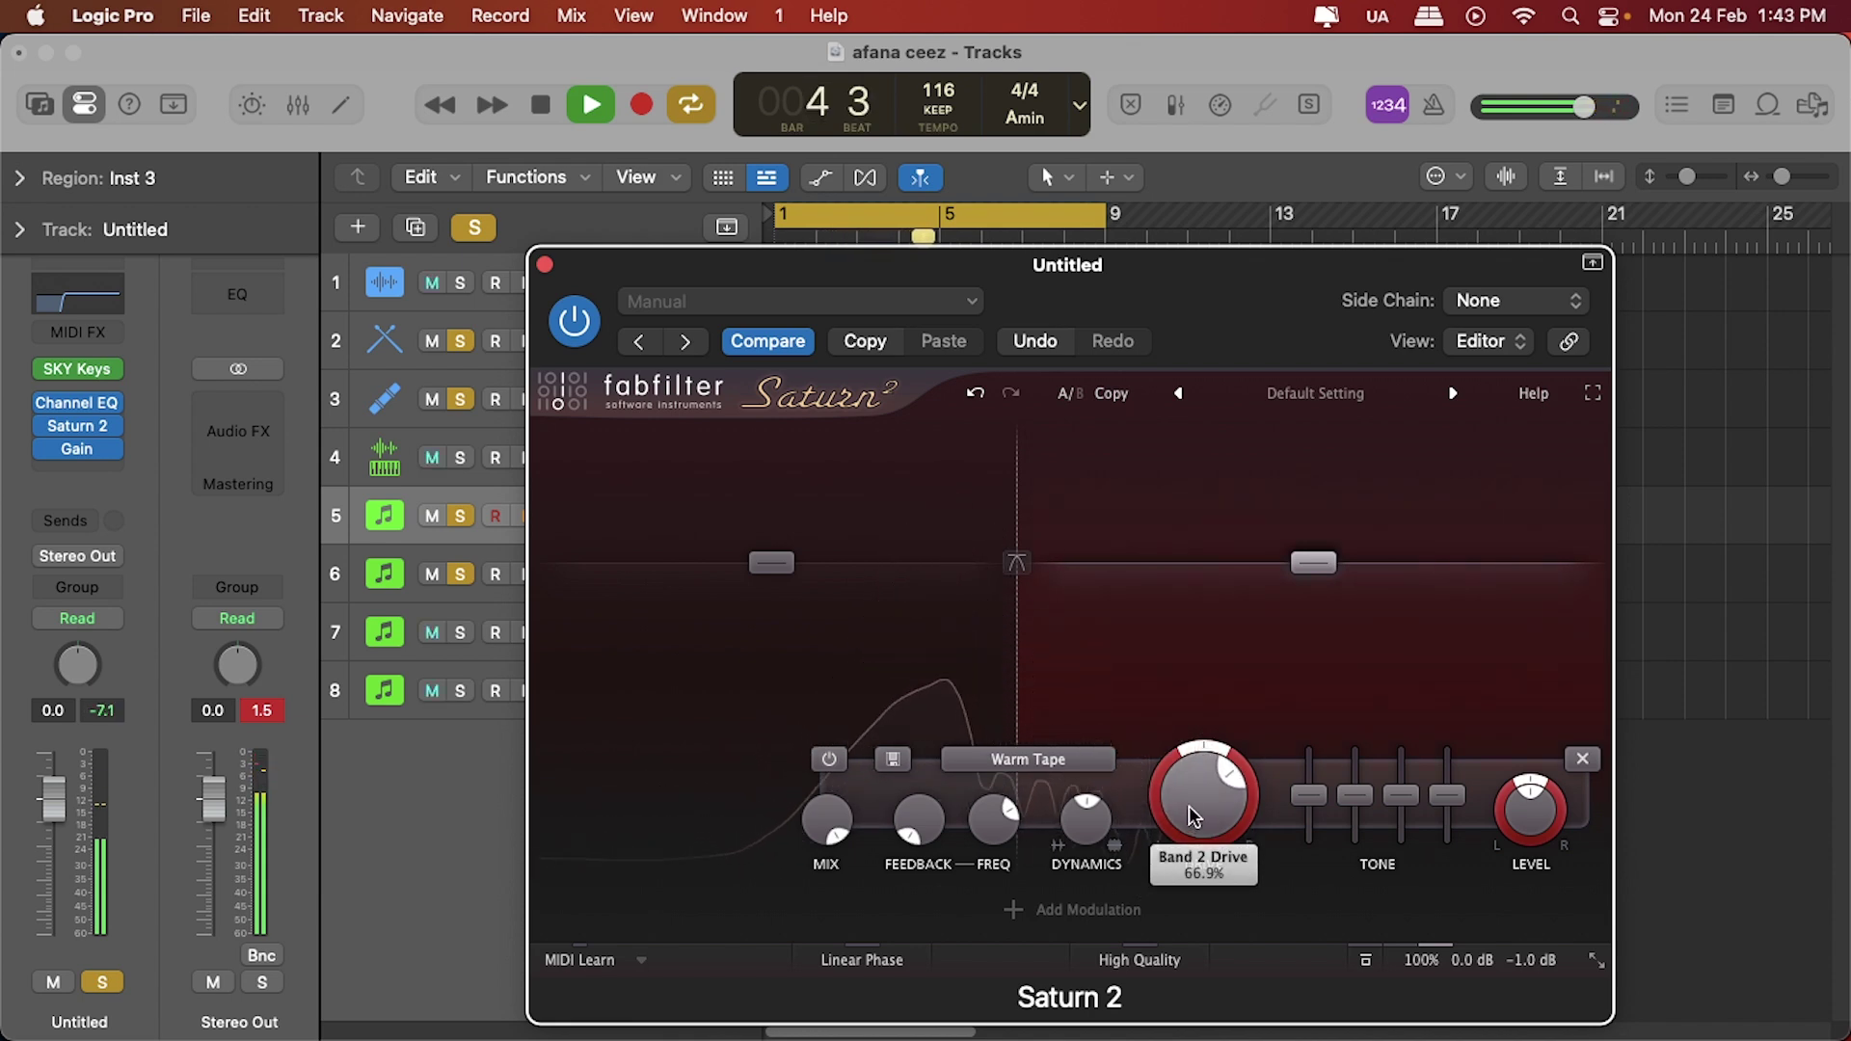
key("space")
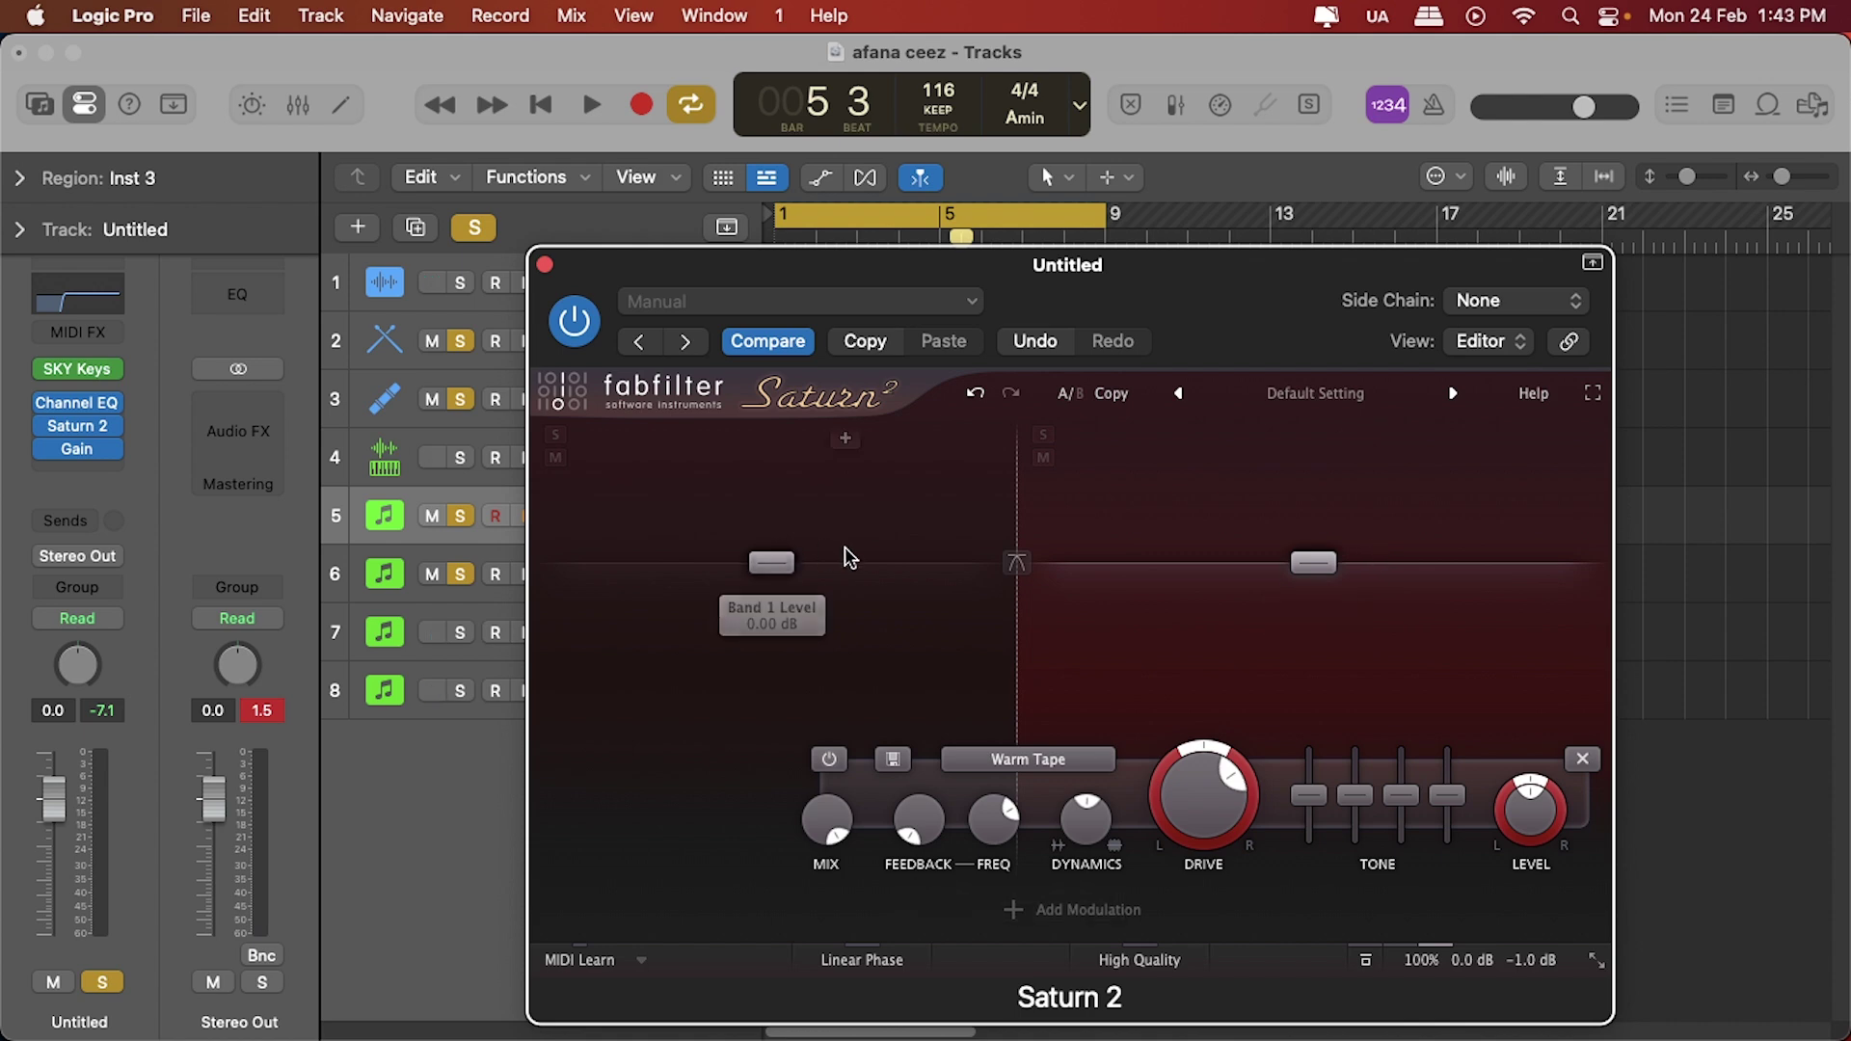
Set band 1's level to -5.80 dB, raise band 2's level slightly during playback checks, and close Saturn 2.
left_click_drag(771, 562, 779, 588)
key("space")
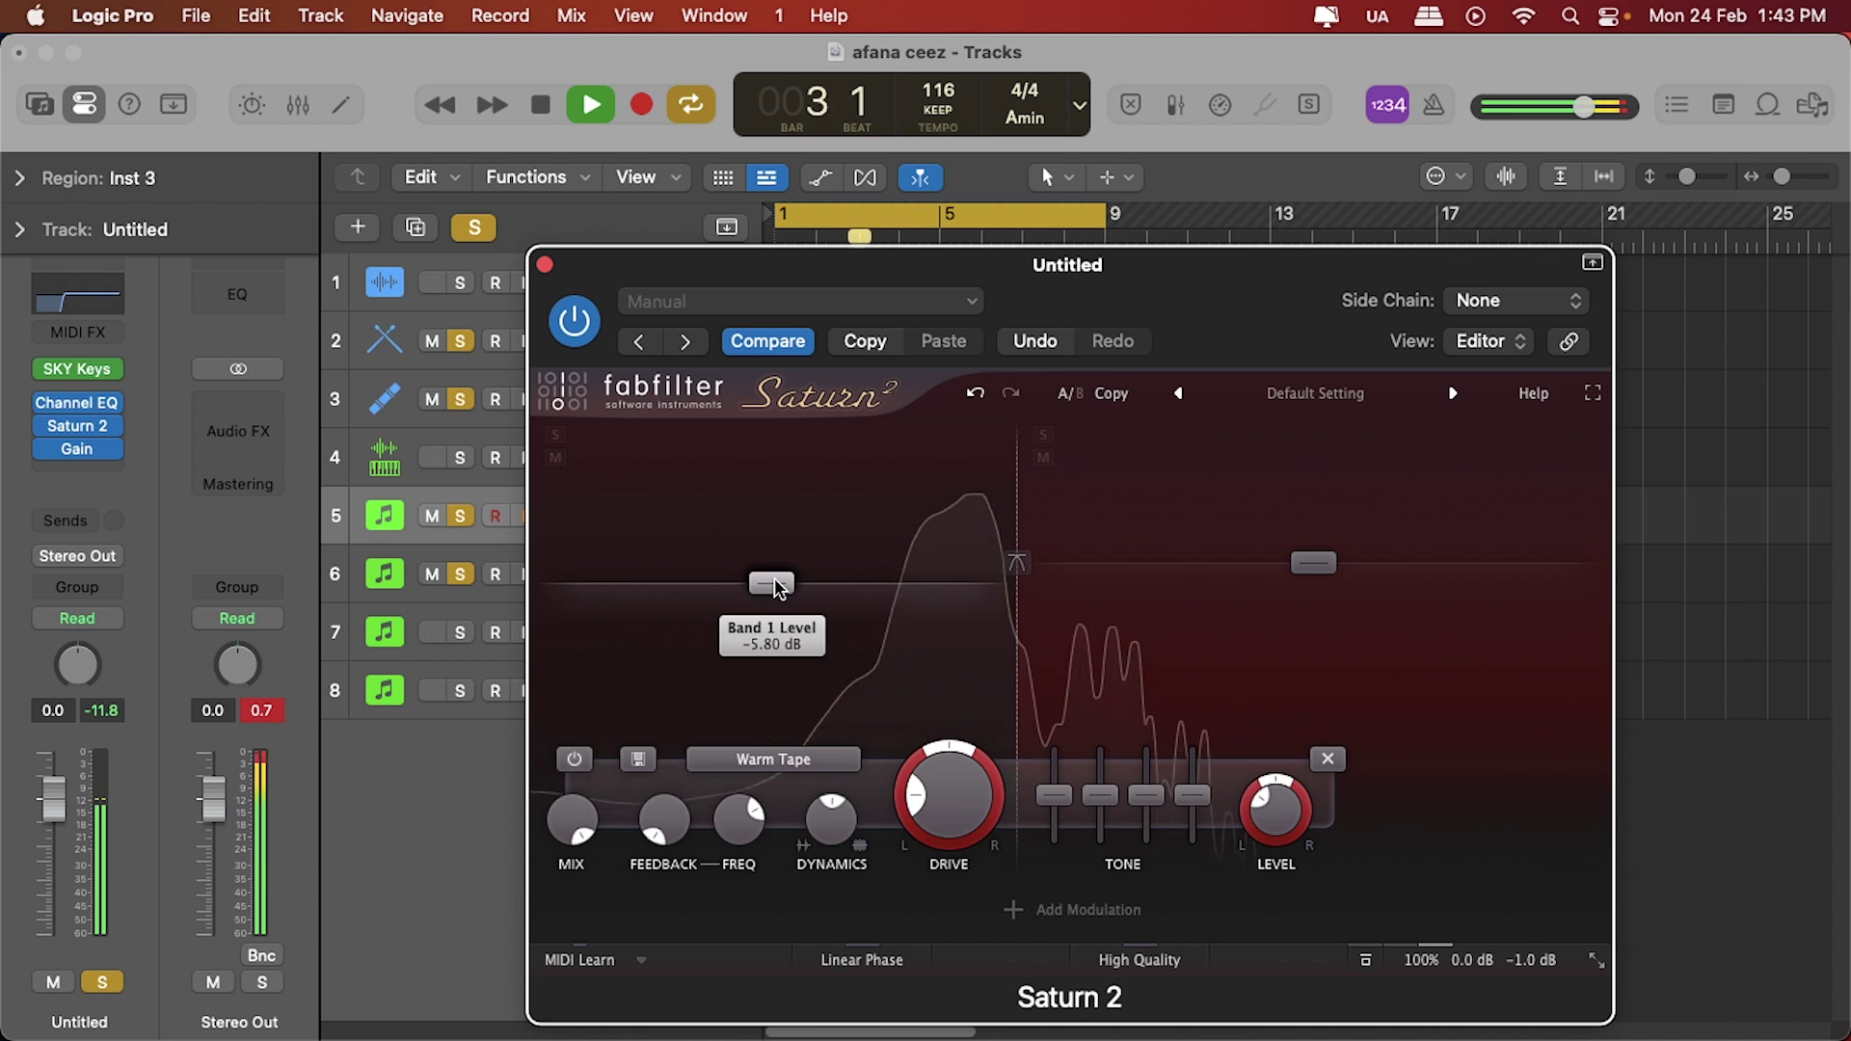
key("space")
left_click(1316, 563)
left_click_drag(1317, 557, 1319, 545)
key("space")
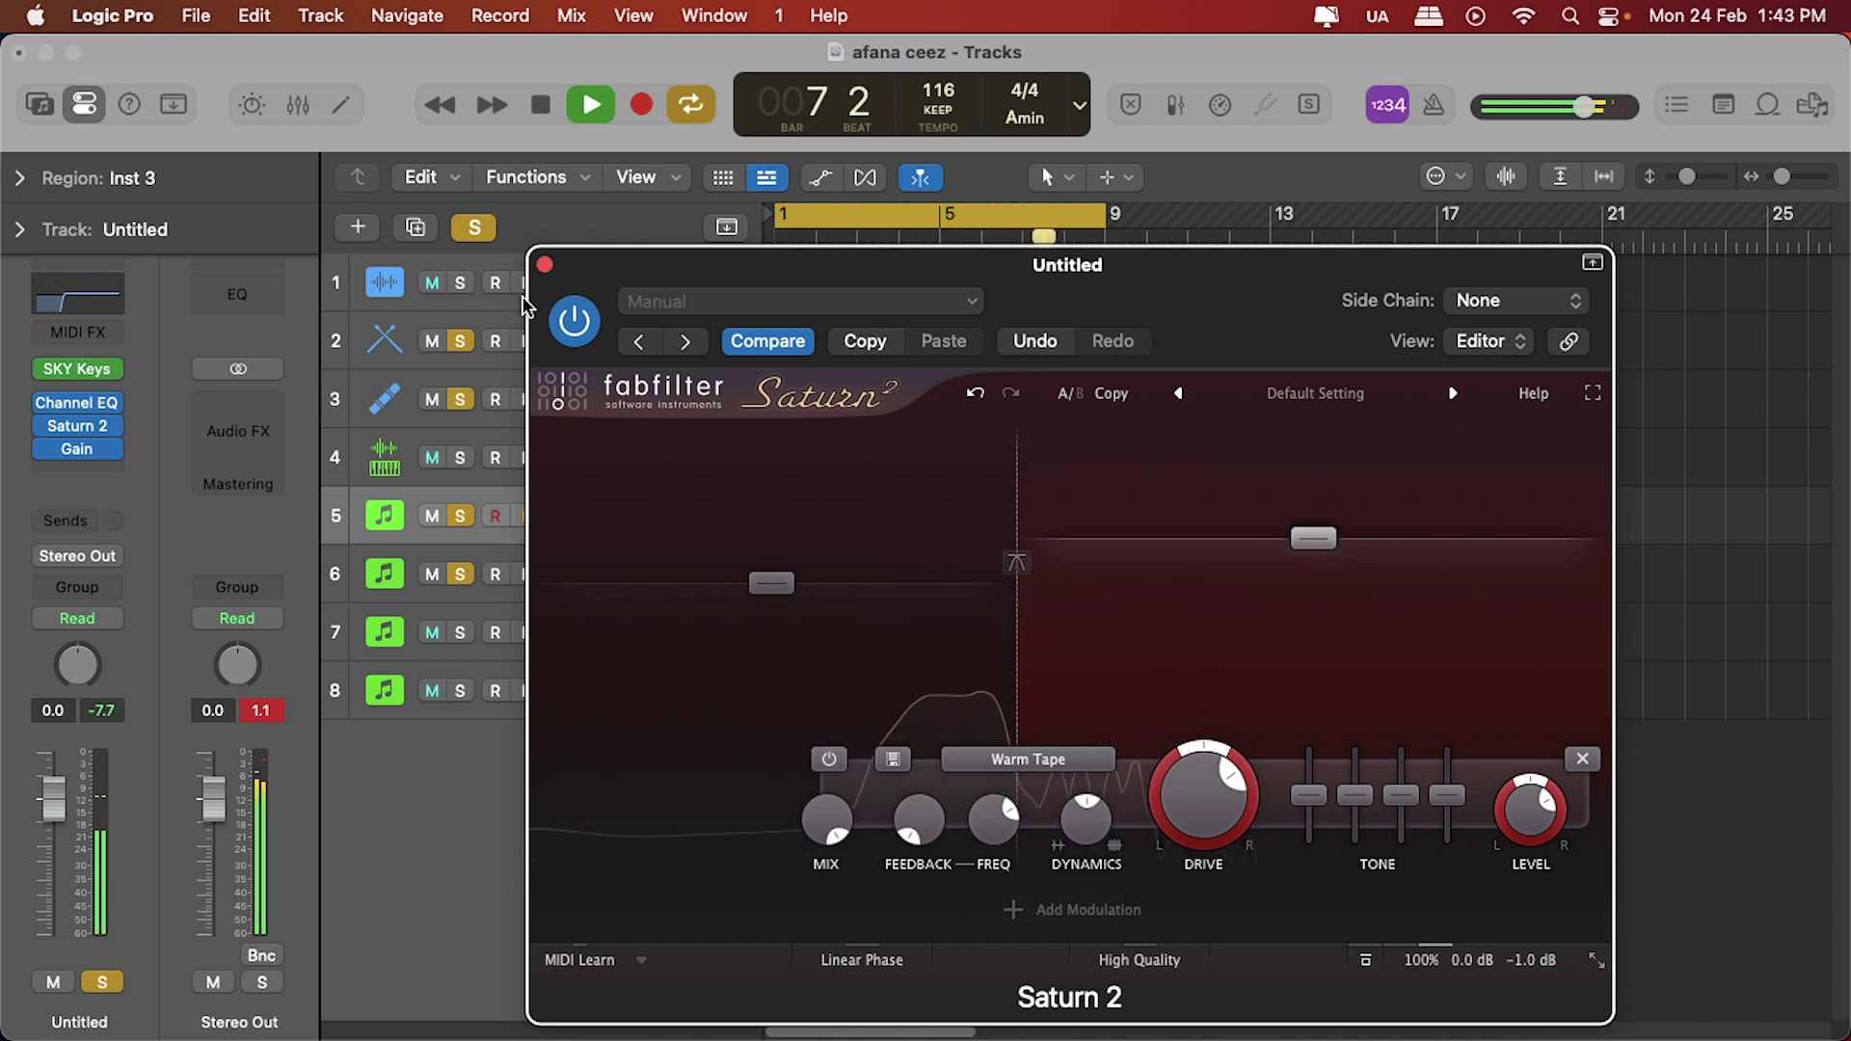
left_click(545, 267)
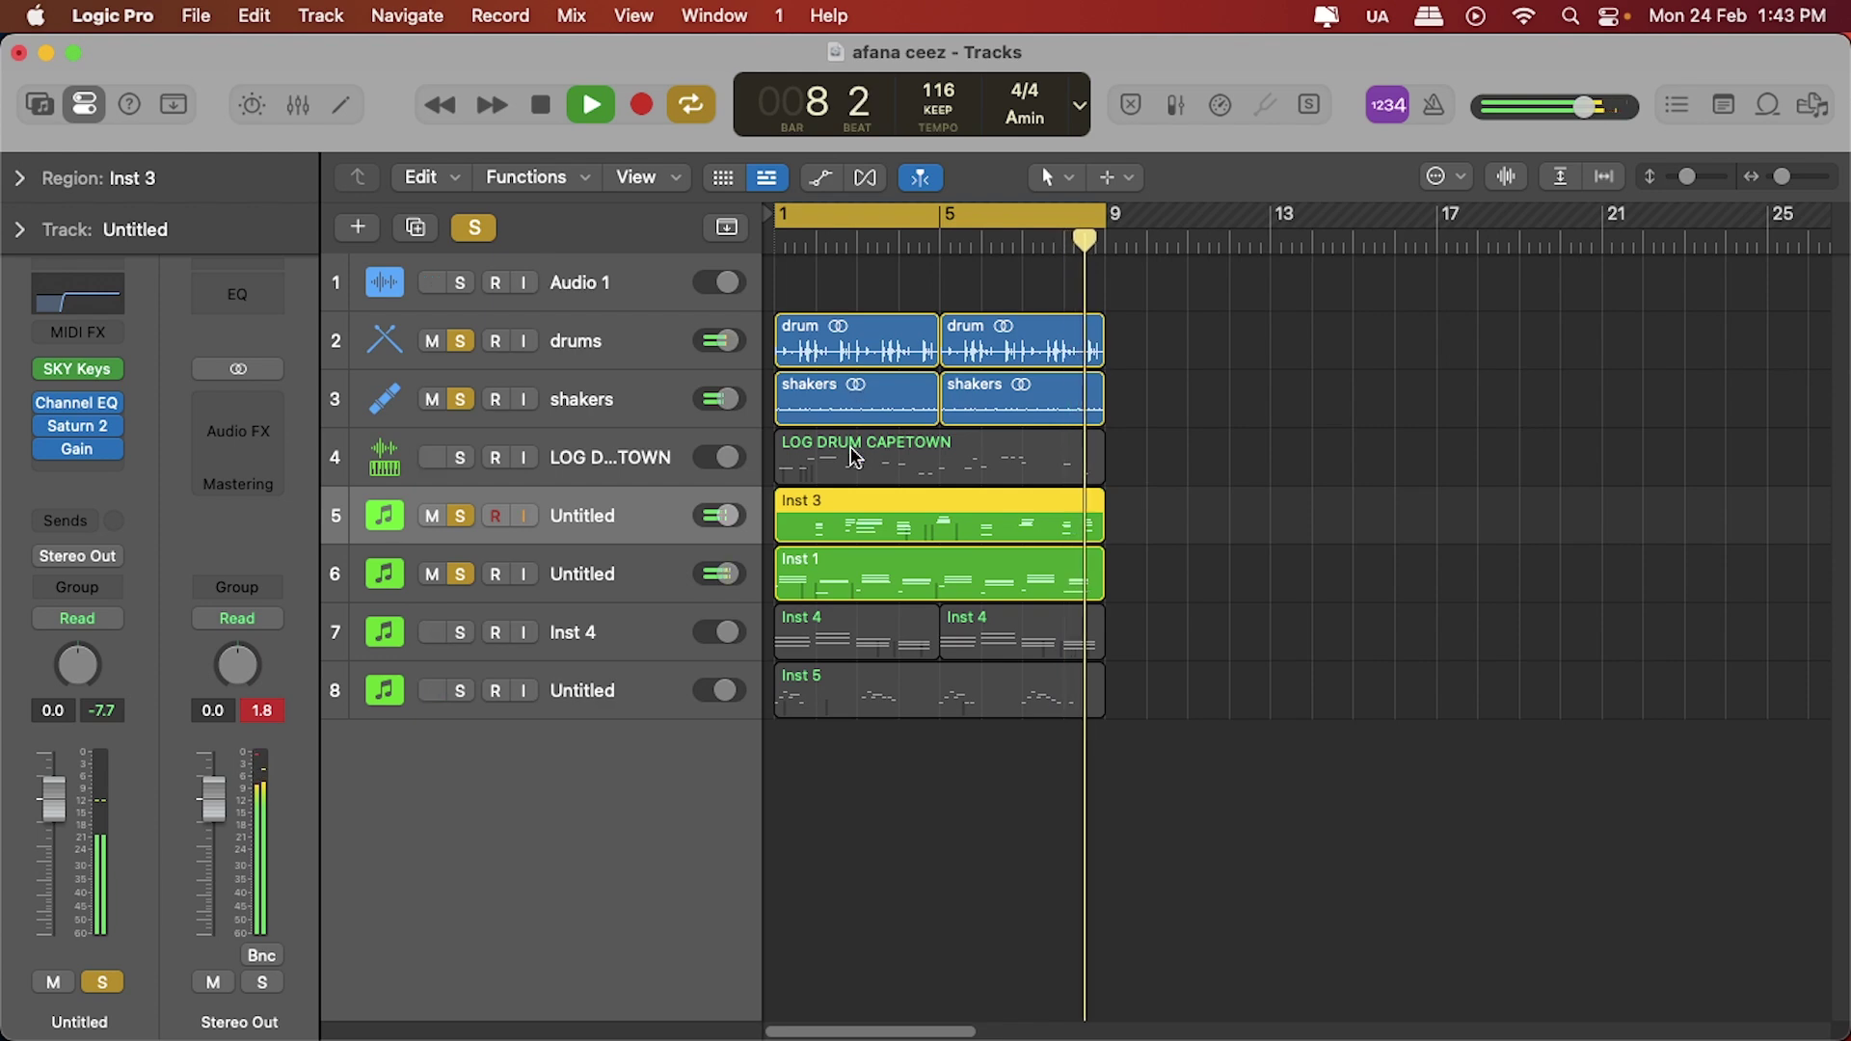
Solo and select the Inst 4 track, and play it together with the other soloed tracks.
key("space")
left_click(460, 631)
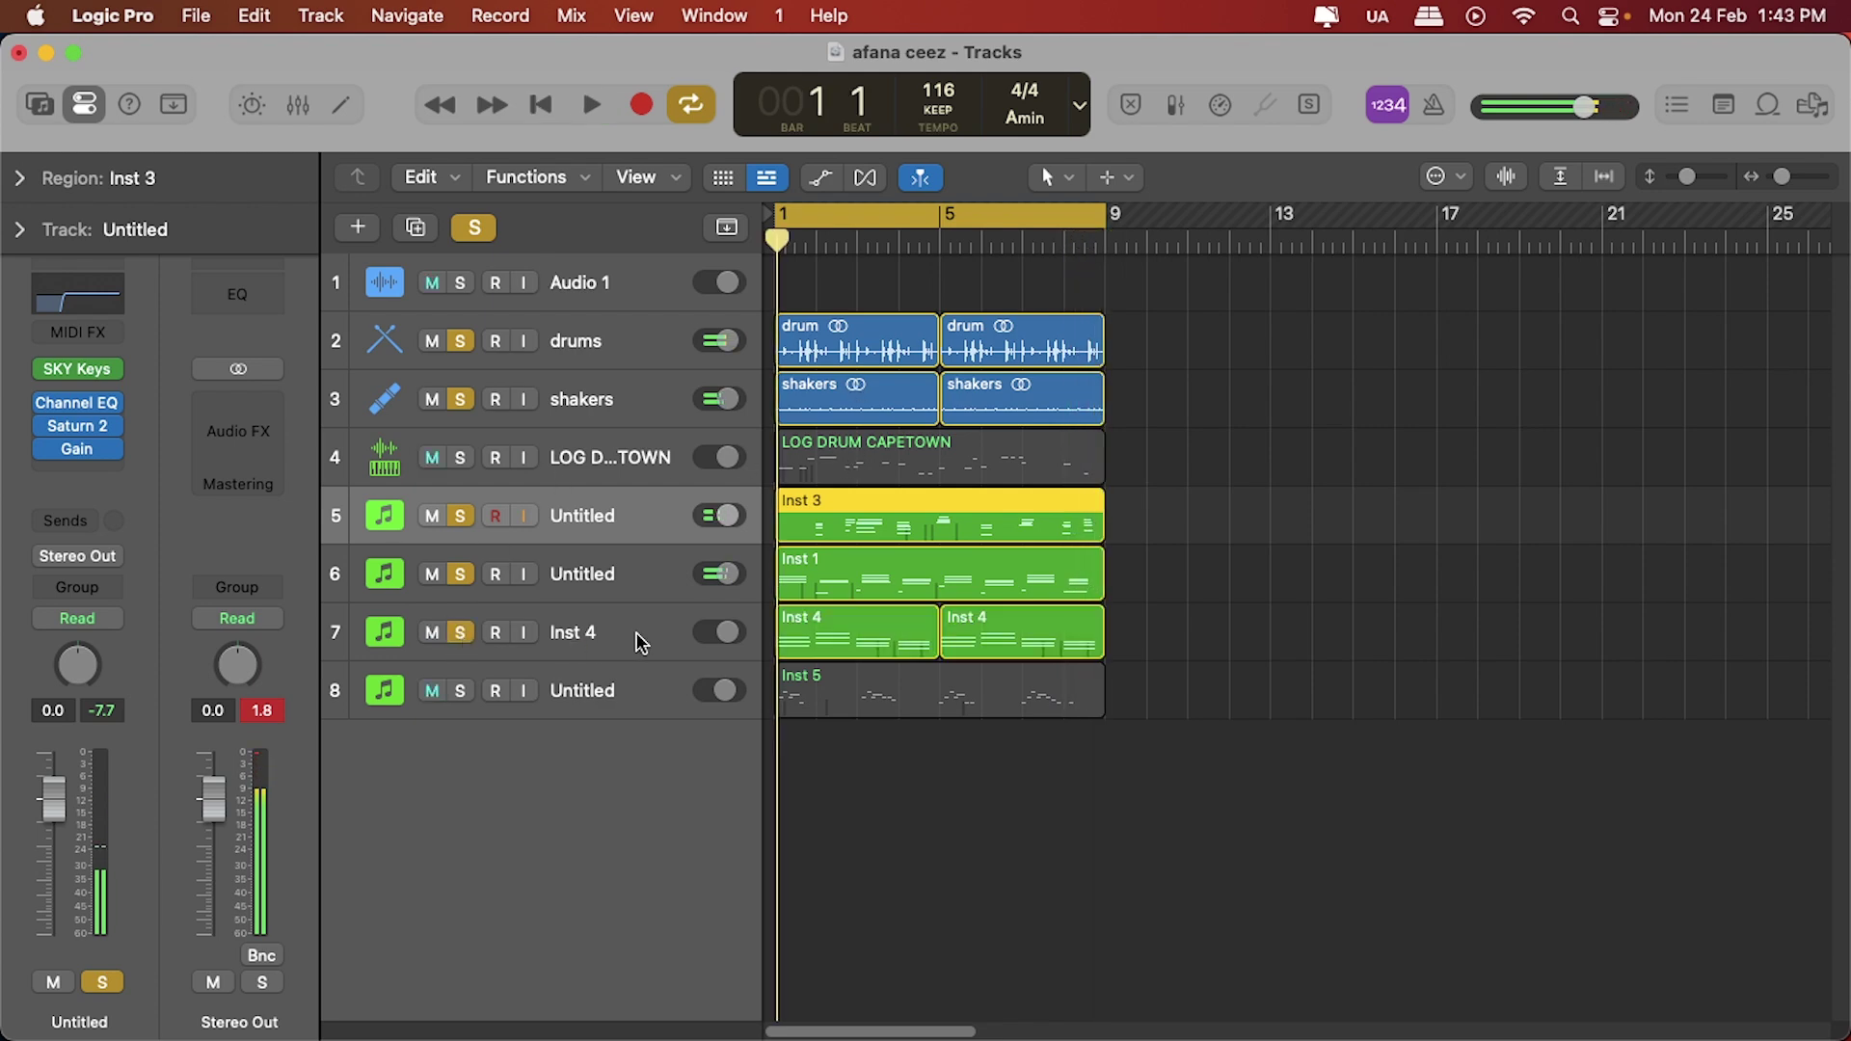
left_click(636, 634)
key("space")
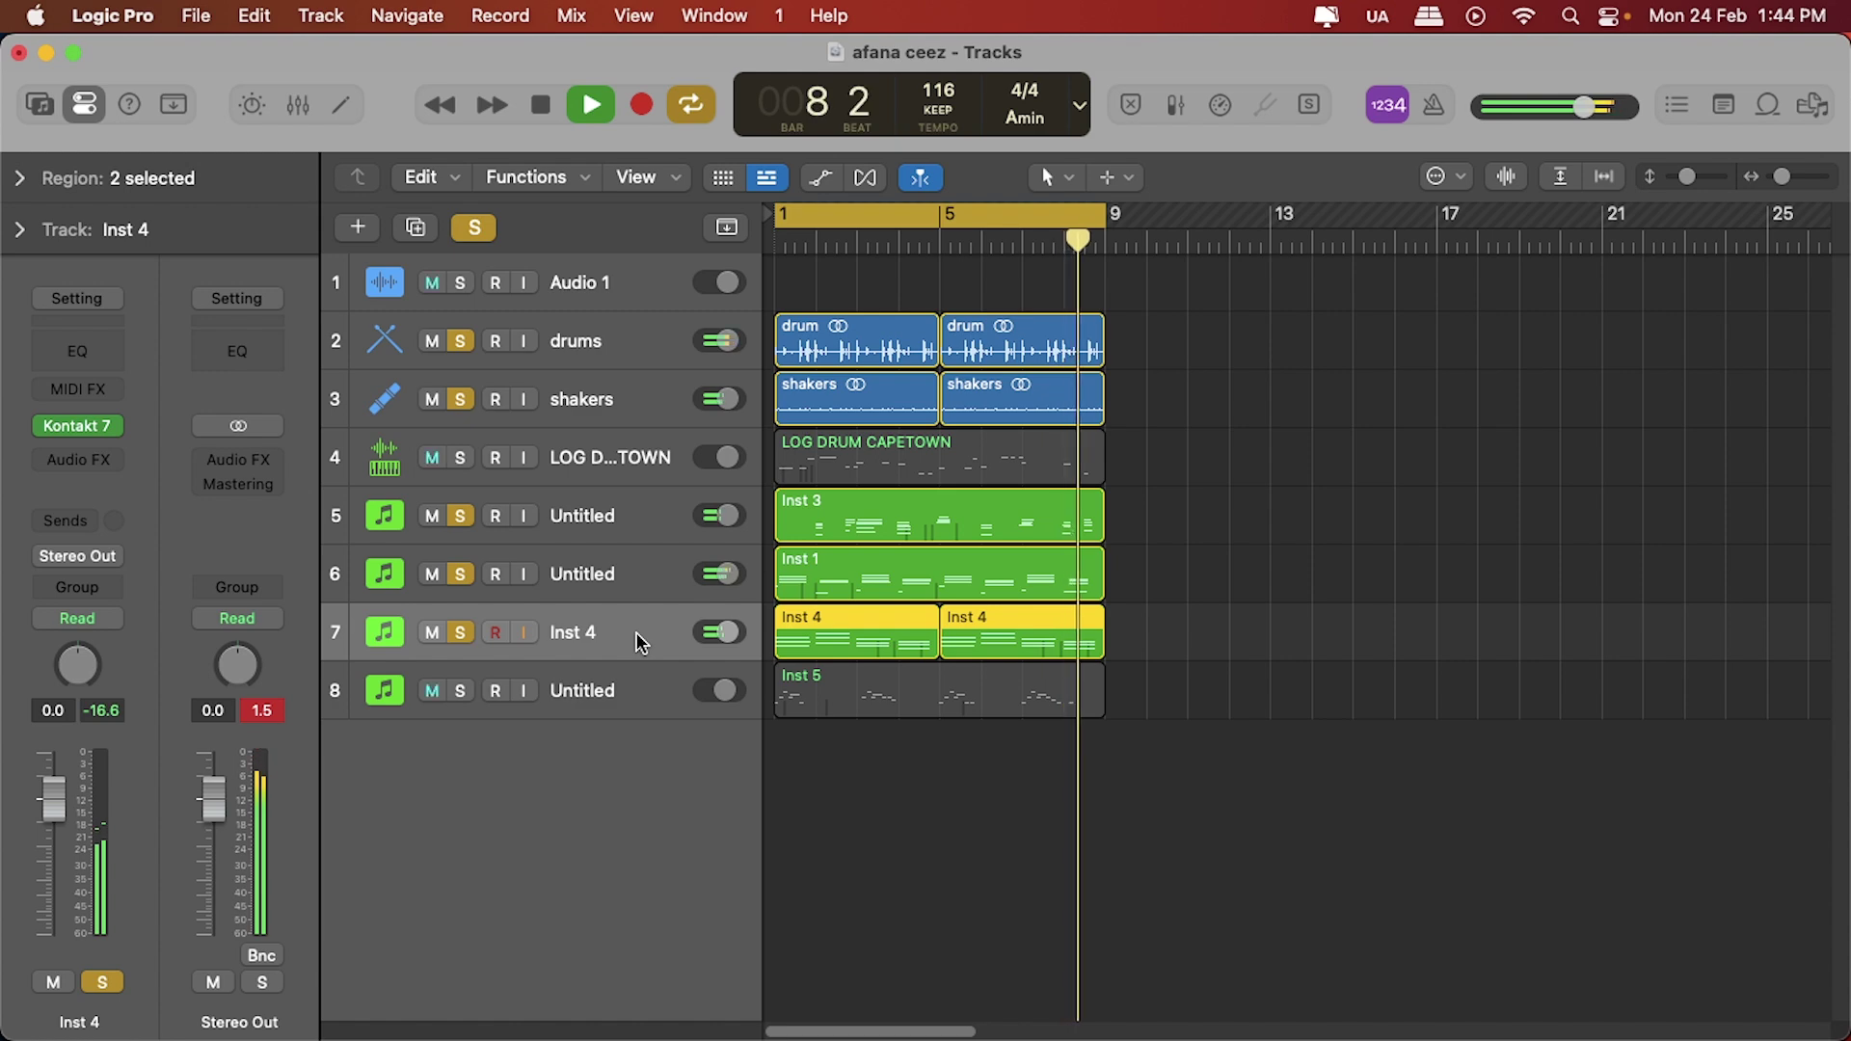
key("space")
Insert a stereo Multipressor after the Channel EQ on track 6 and move its window clear of the track list.
left_click(611, 570)
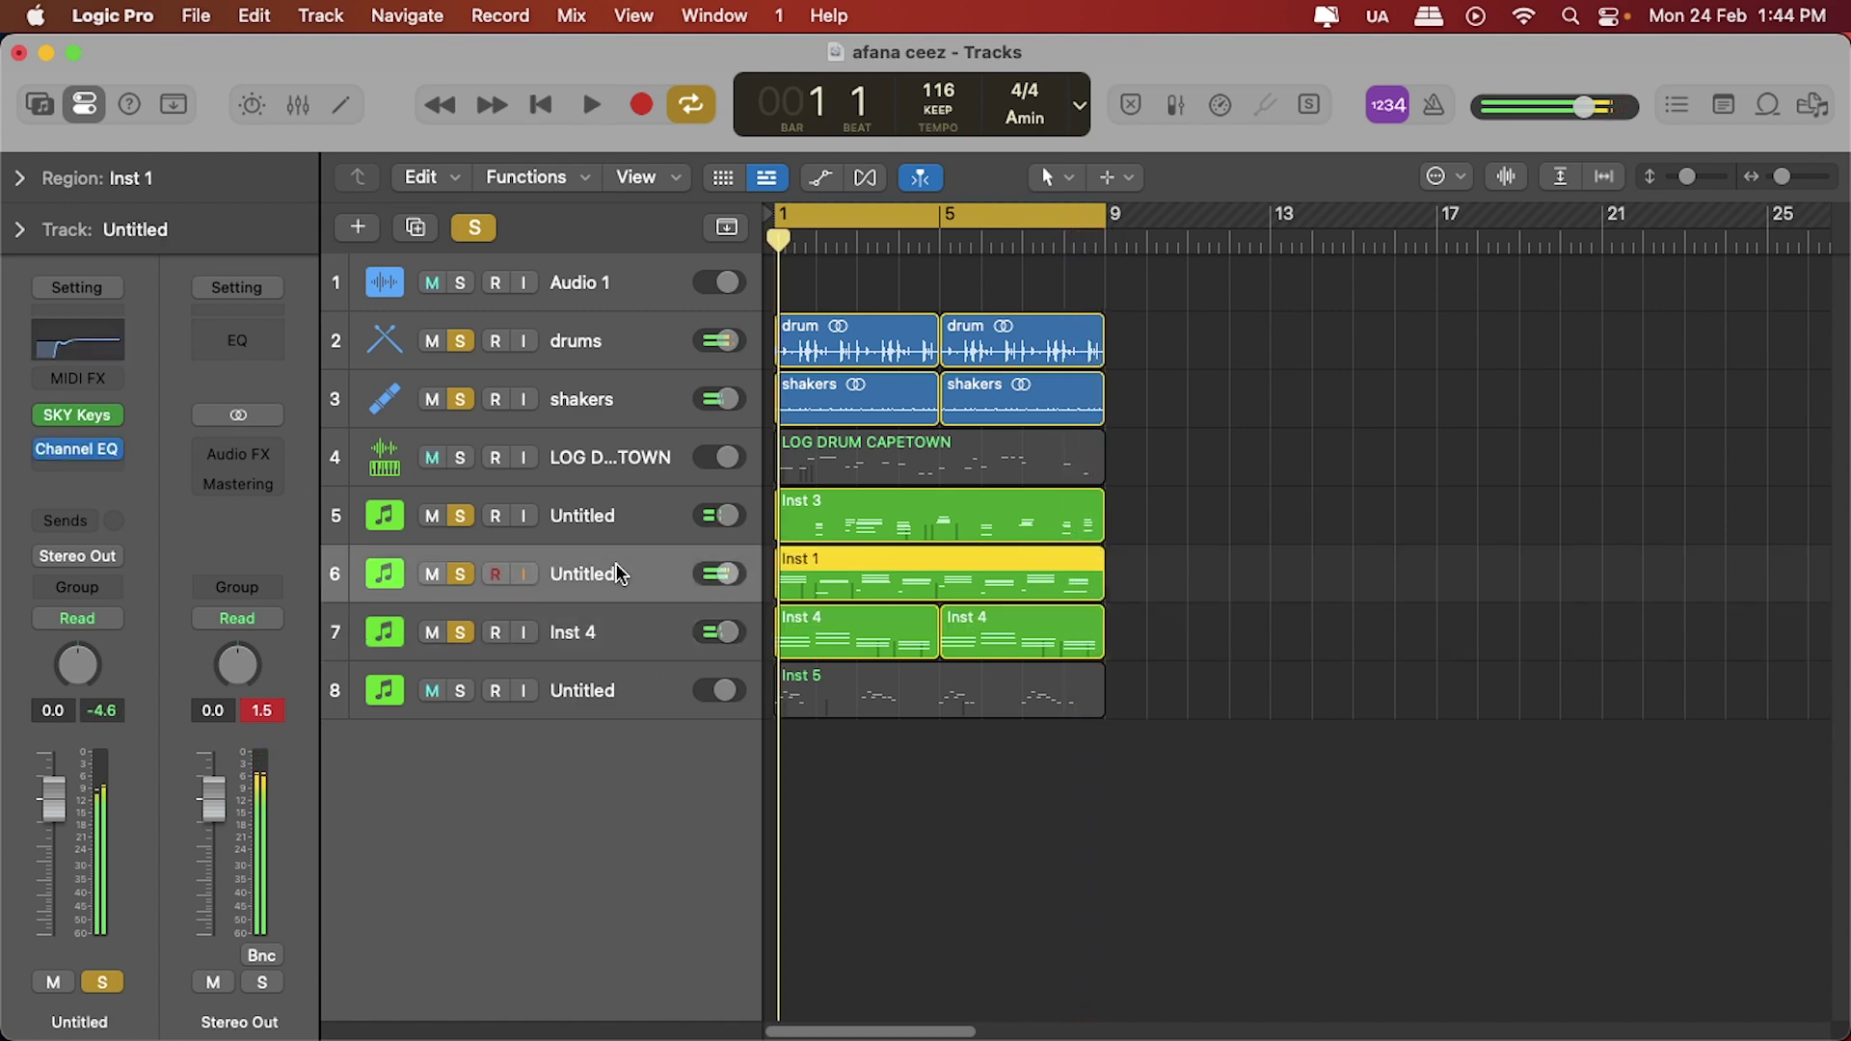
left_click(81, 473)
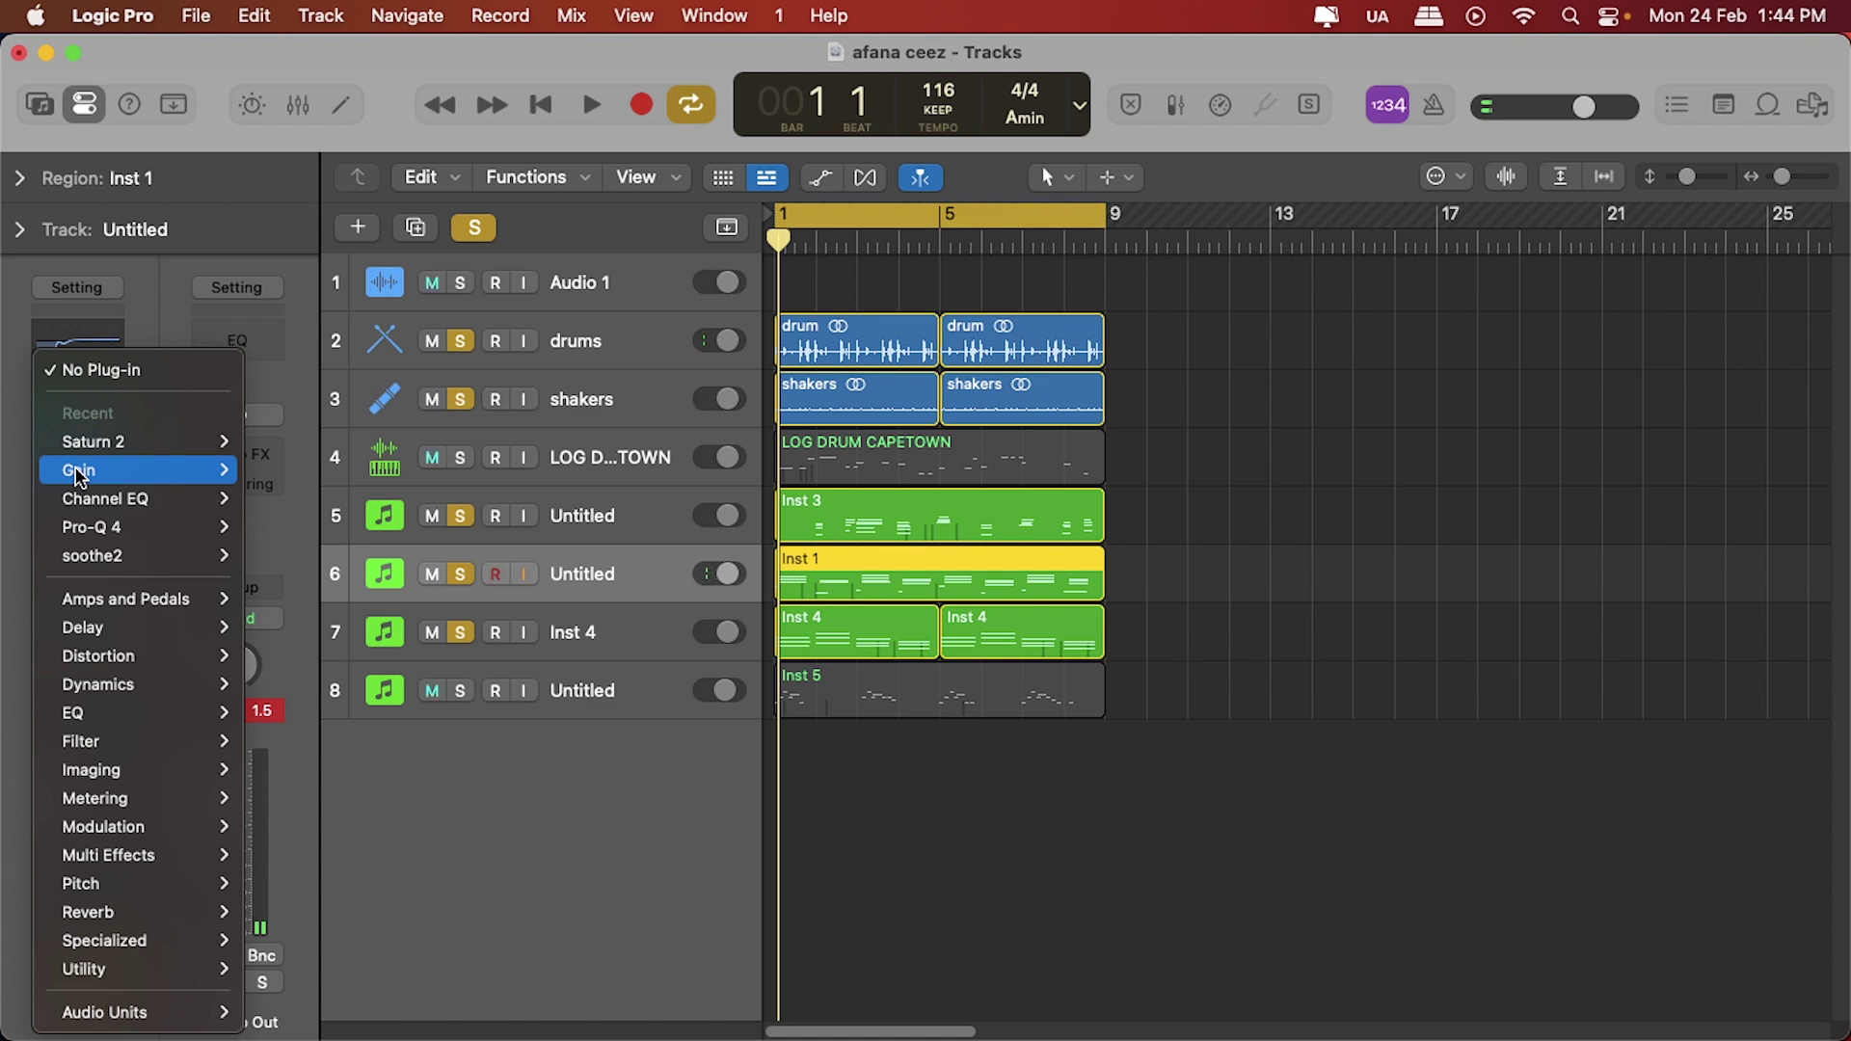
mouse_move(96, 684)
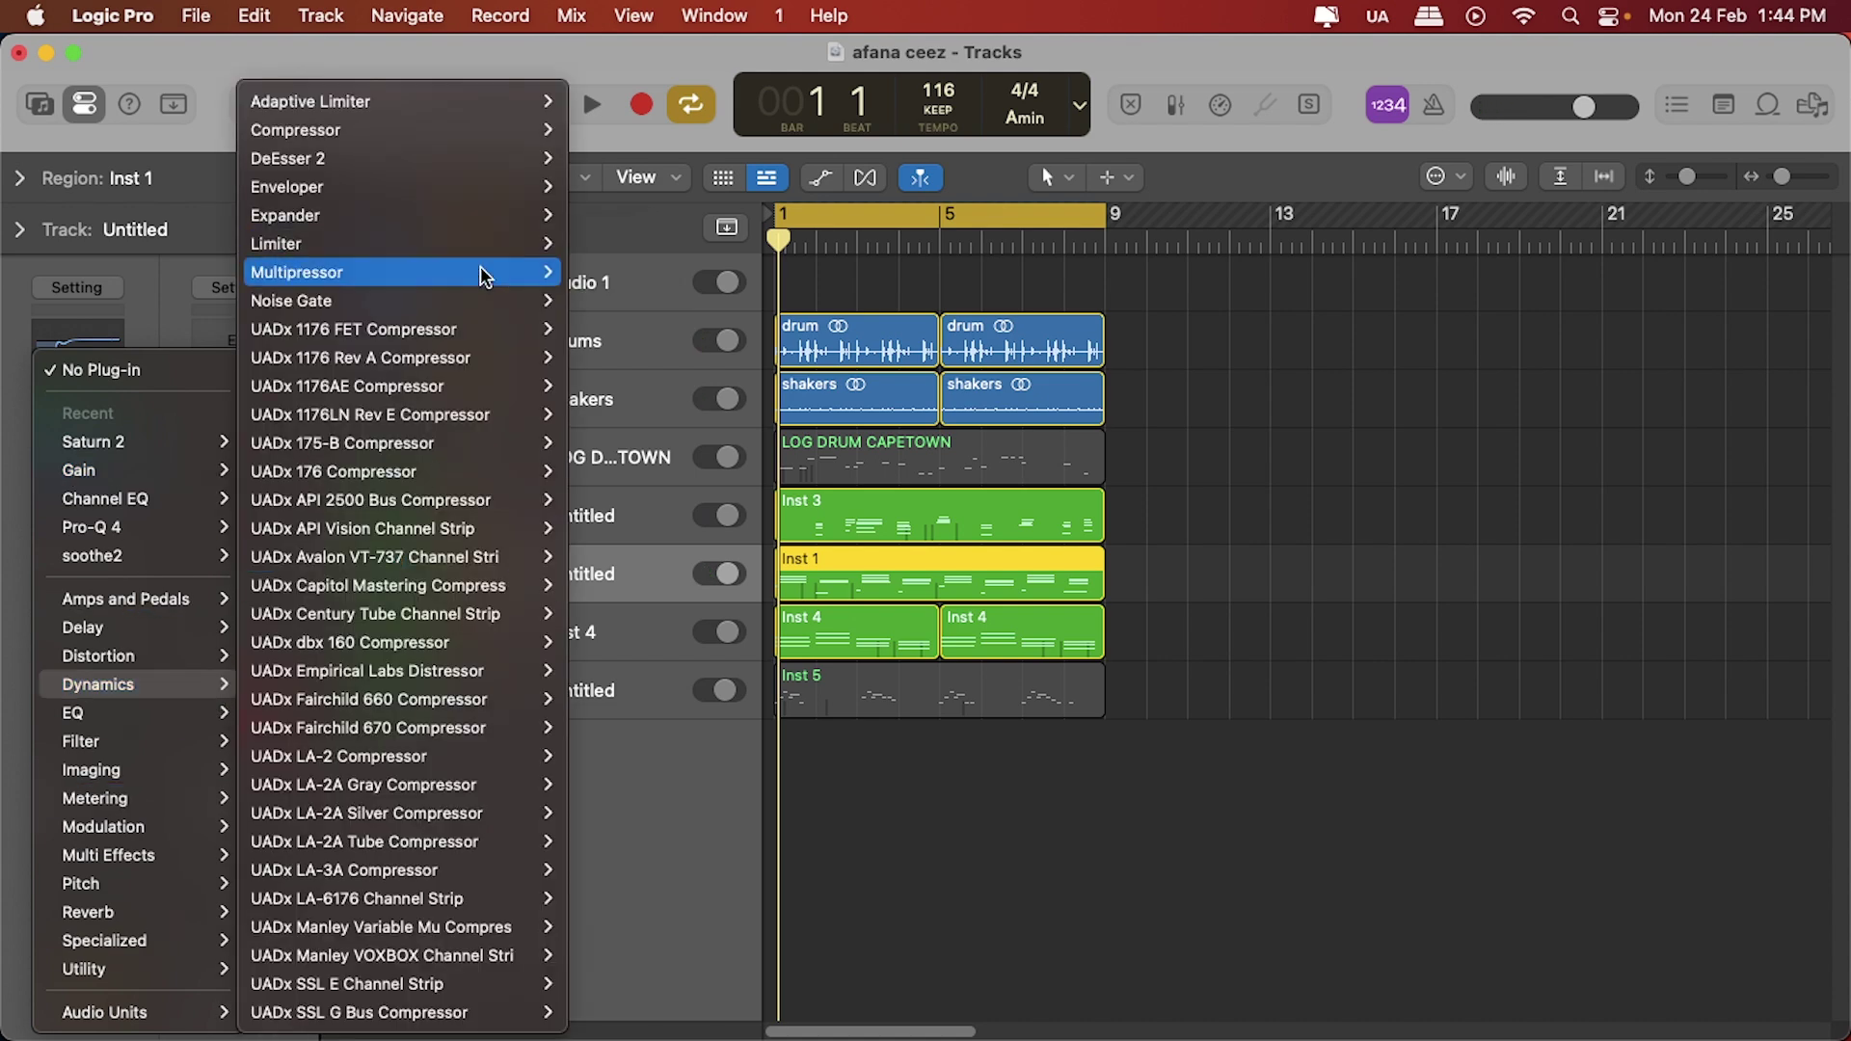
mouse_move(491, 273)
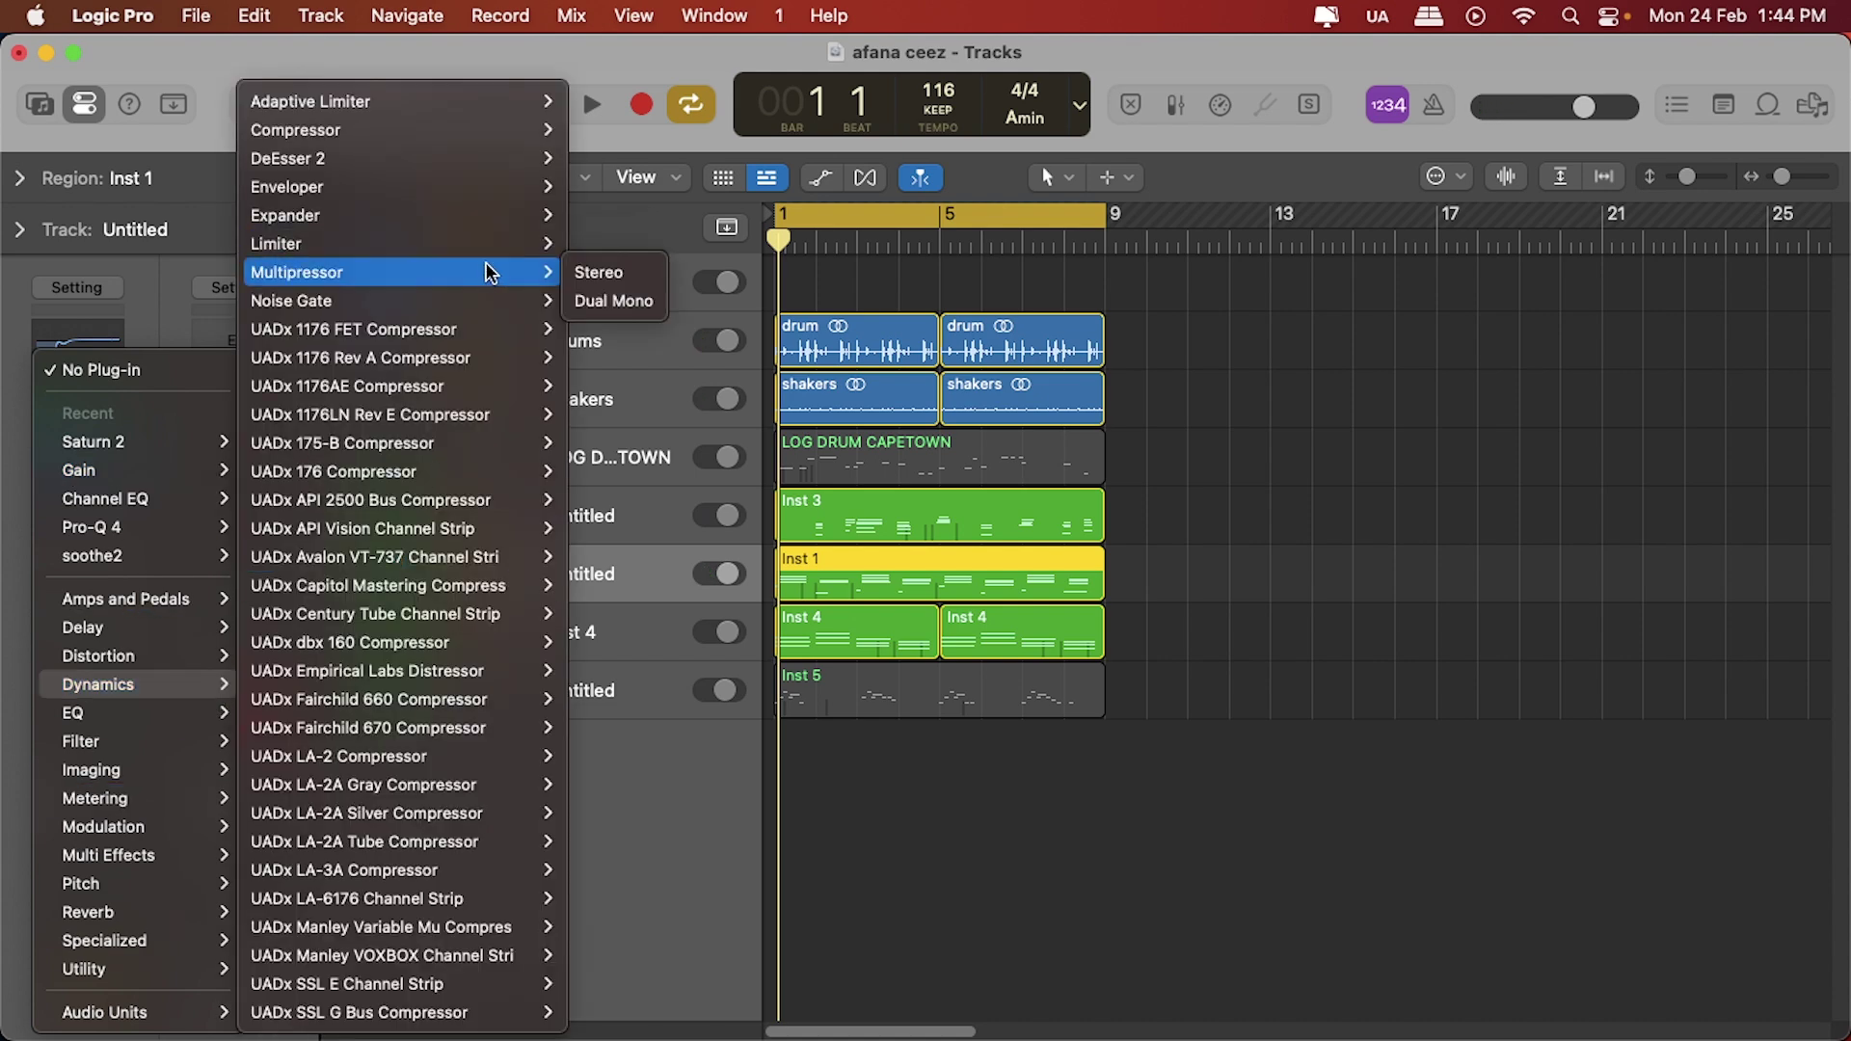
left_click(625, 279)
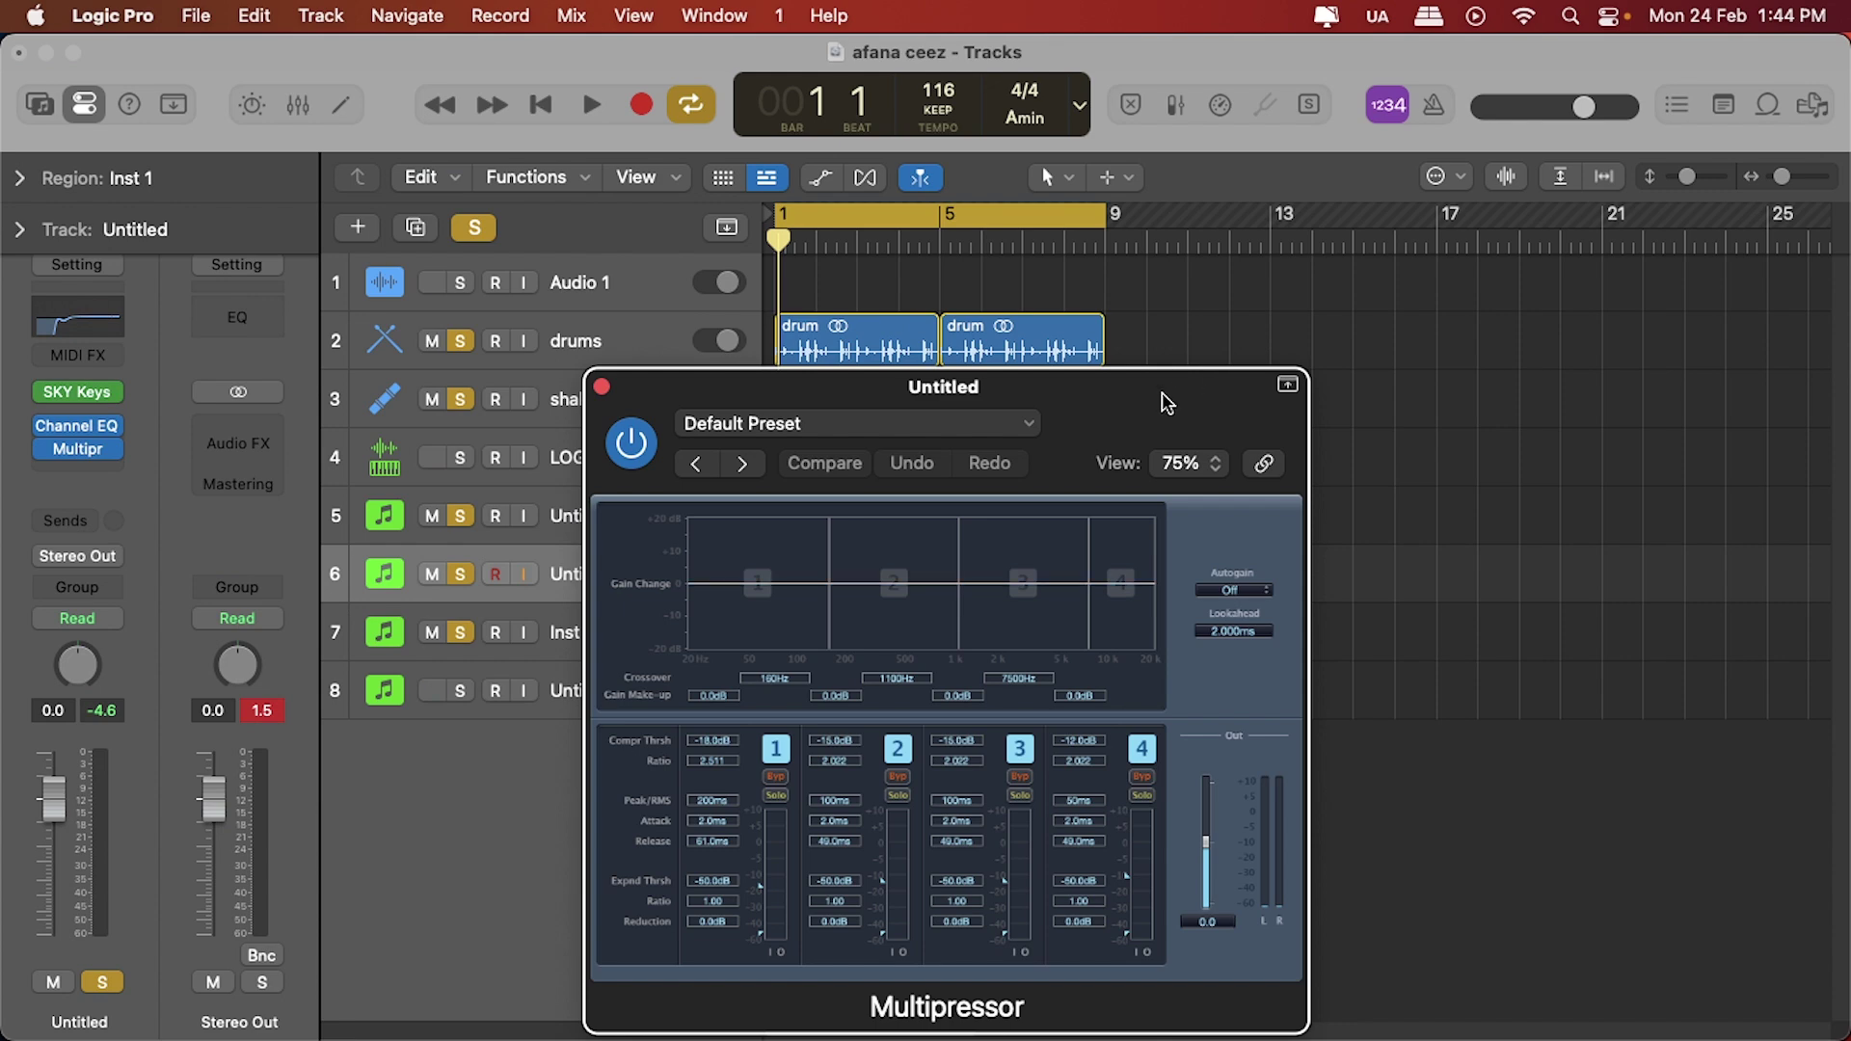
left_click_drag(1163, 391, 1265, 129)
Play the mix through the Multipressor and lower band 1's compression threshold to -34.0 dB.
key("space")
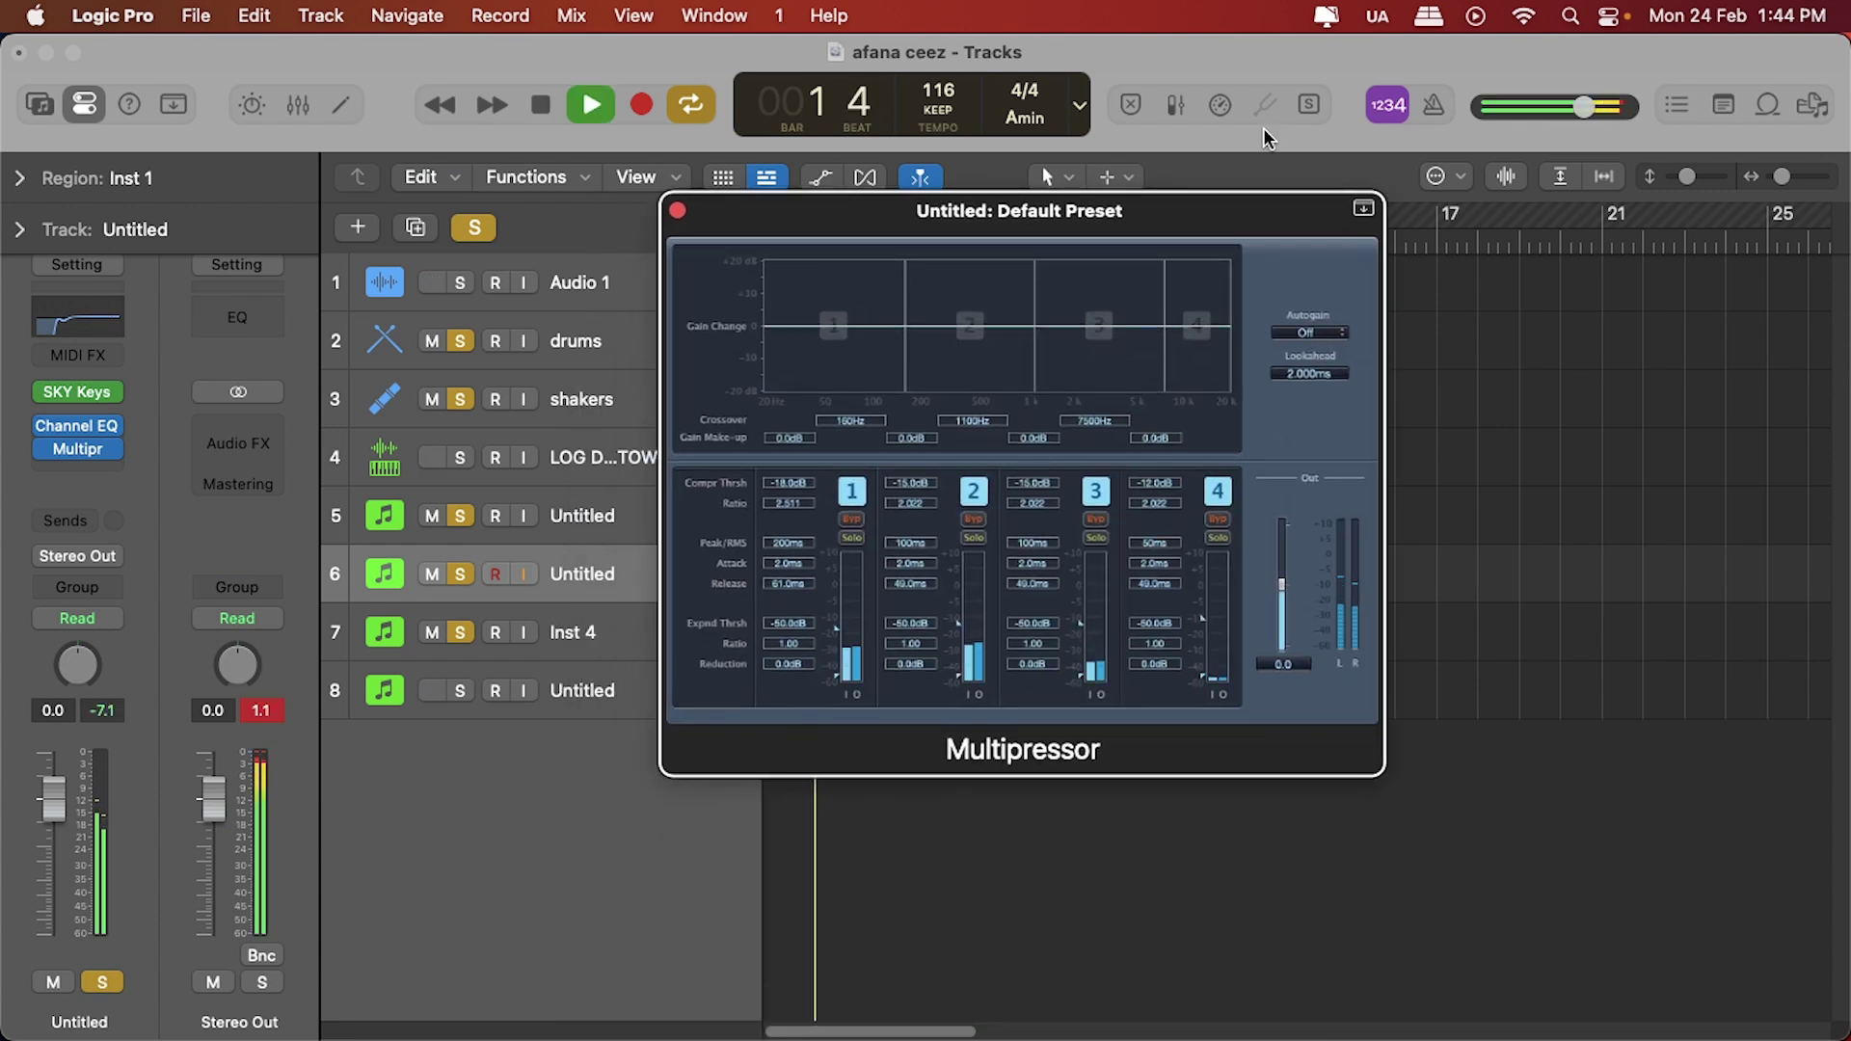
key("space")
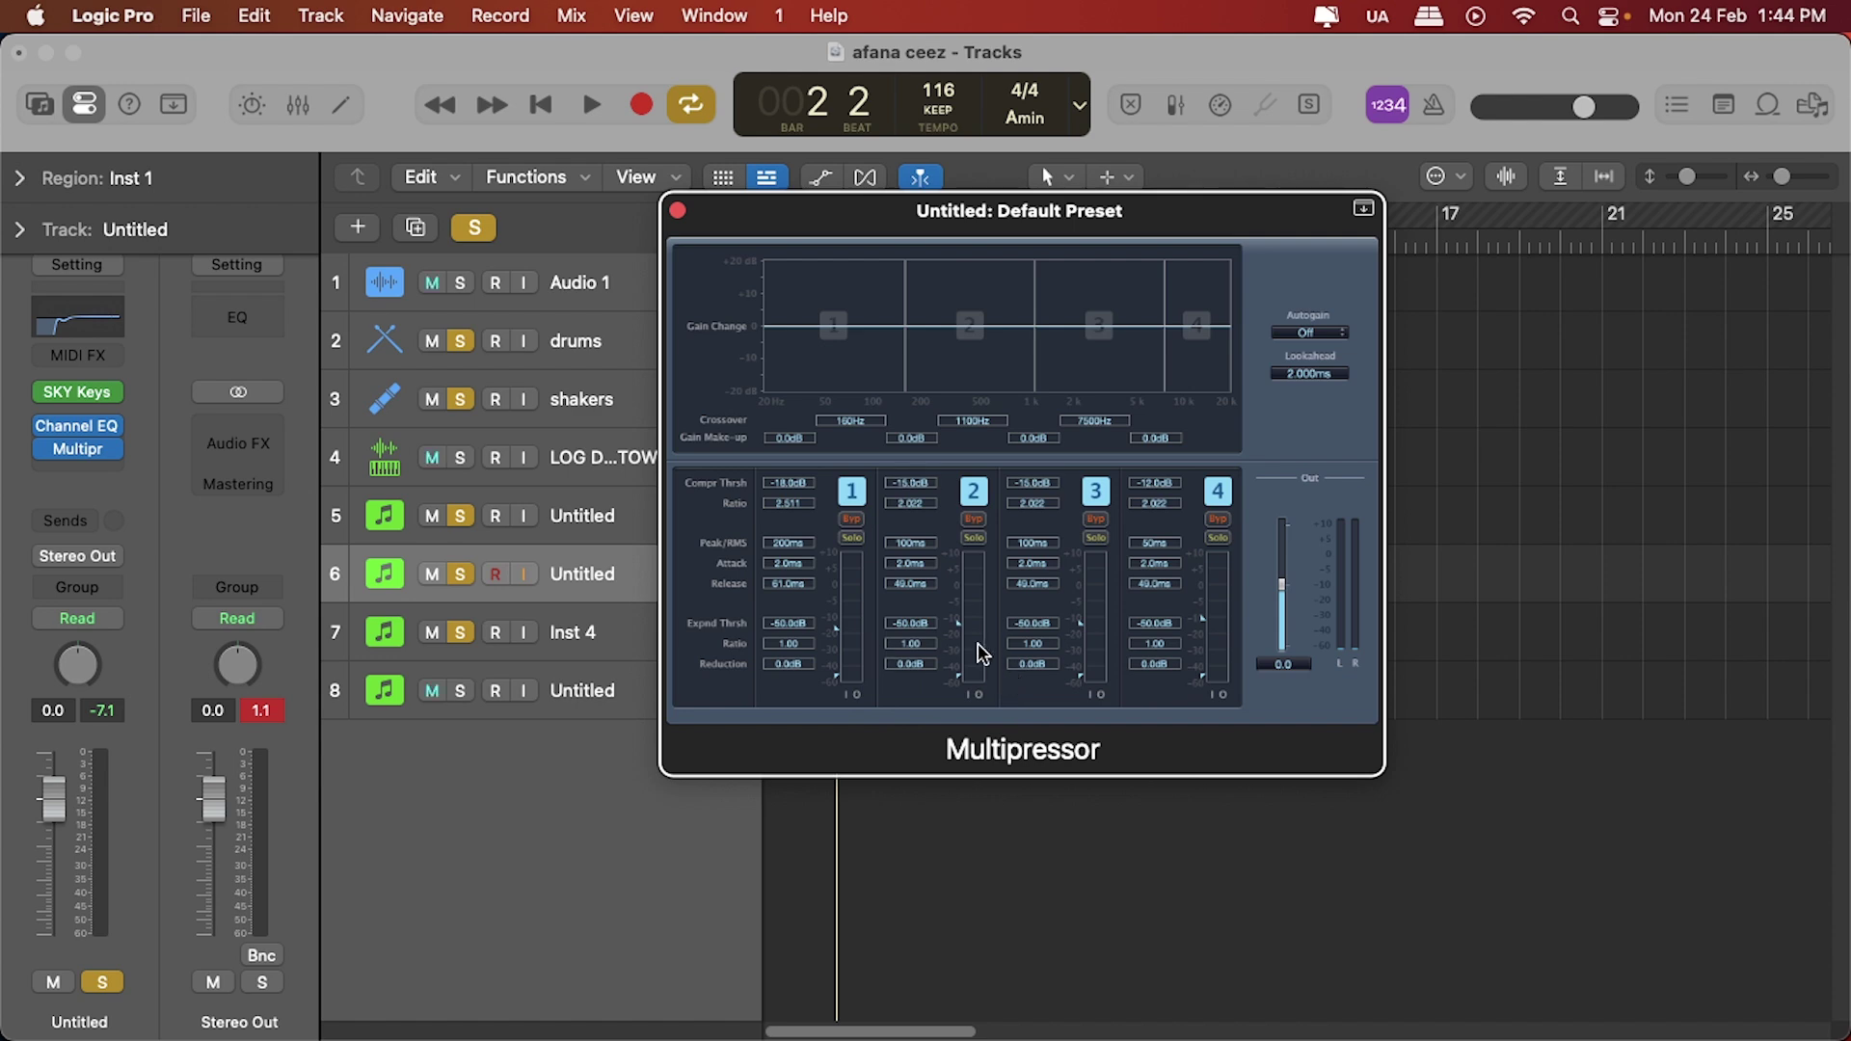
key("space")
key("space")
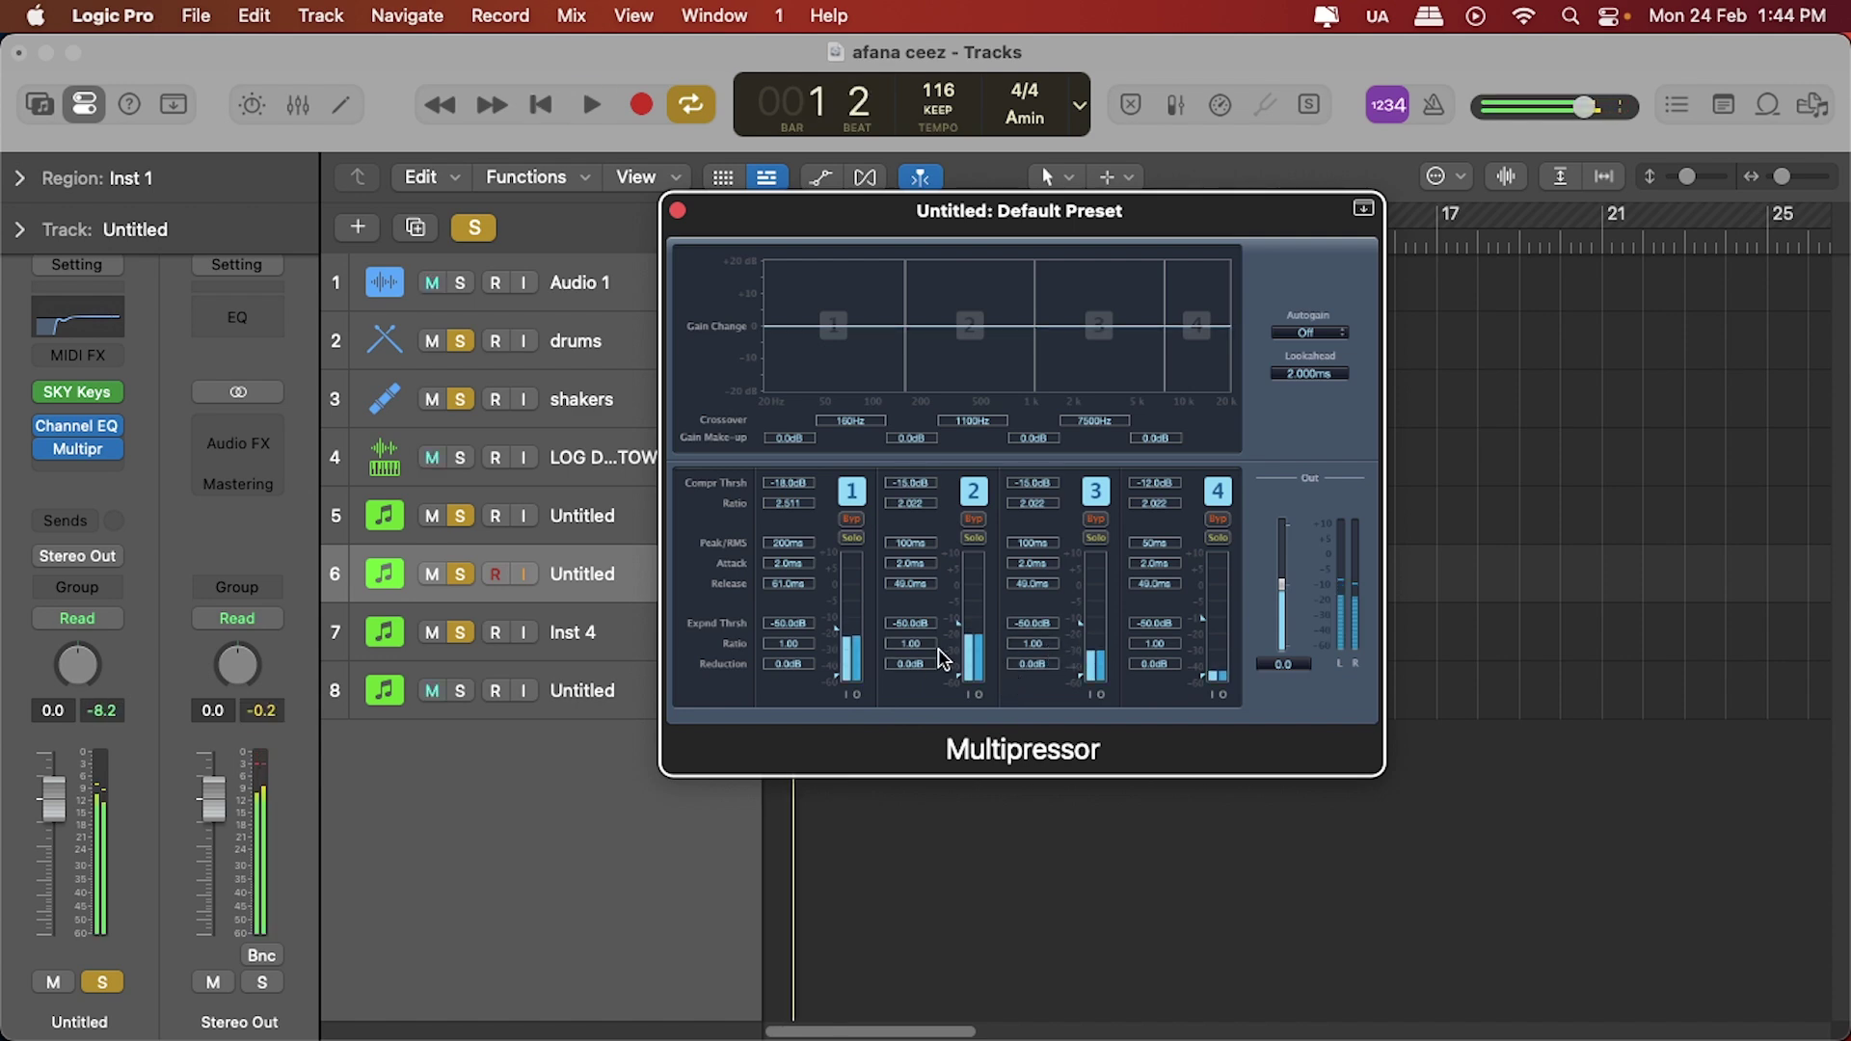
left_click_drag(834, 631, 838, 676)
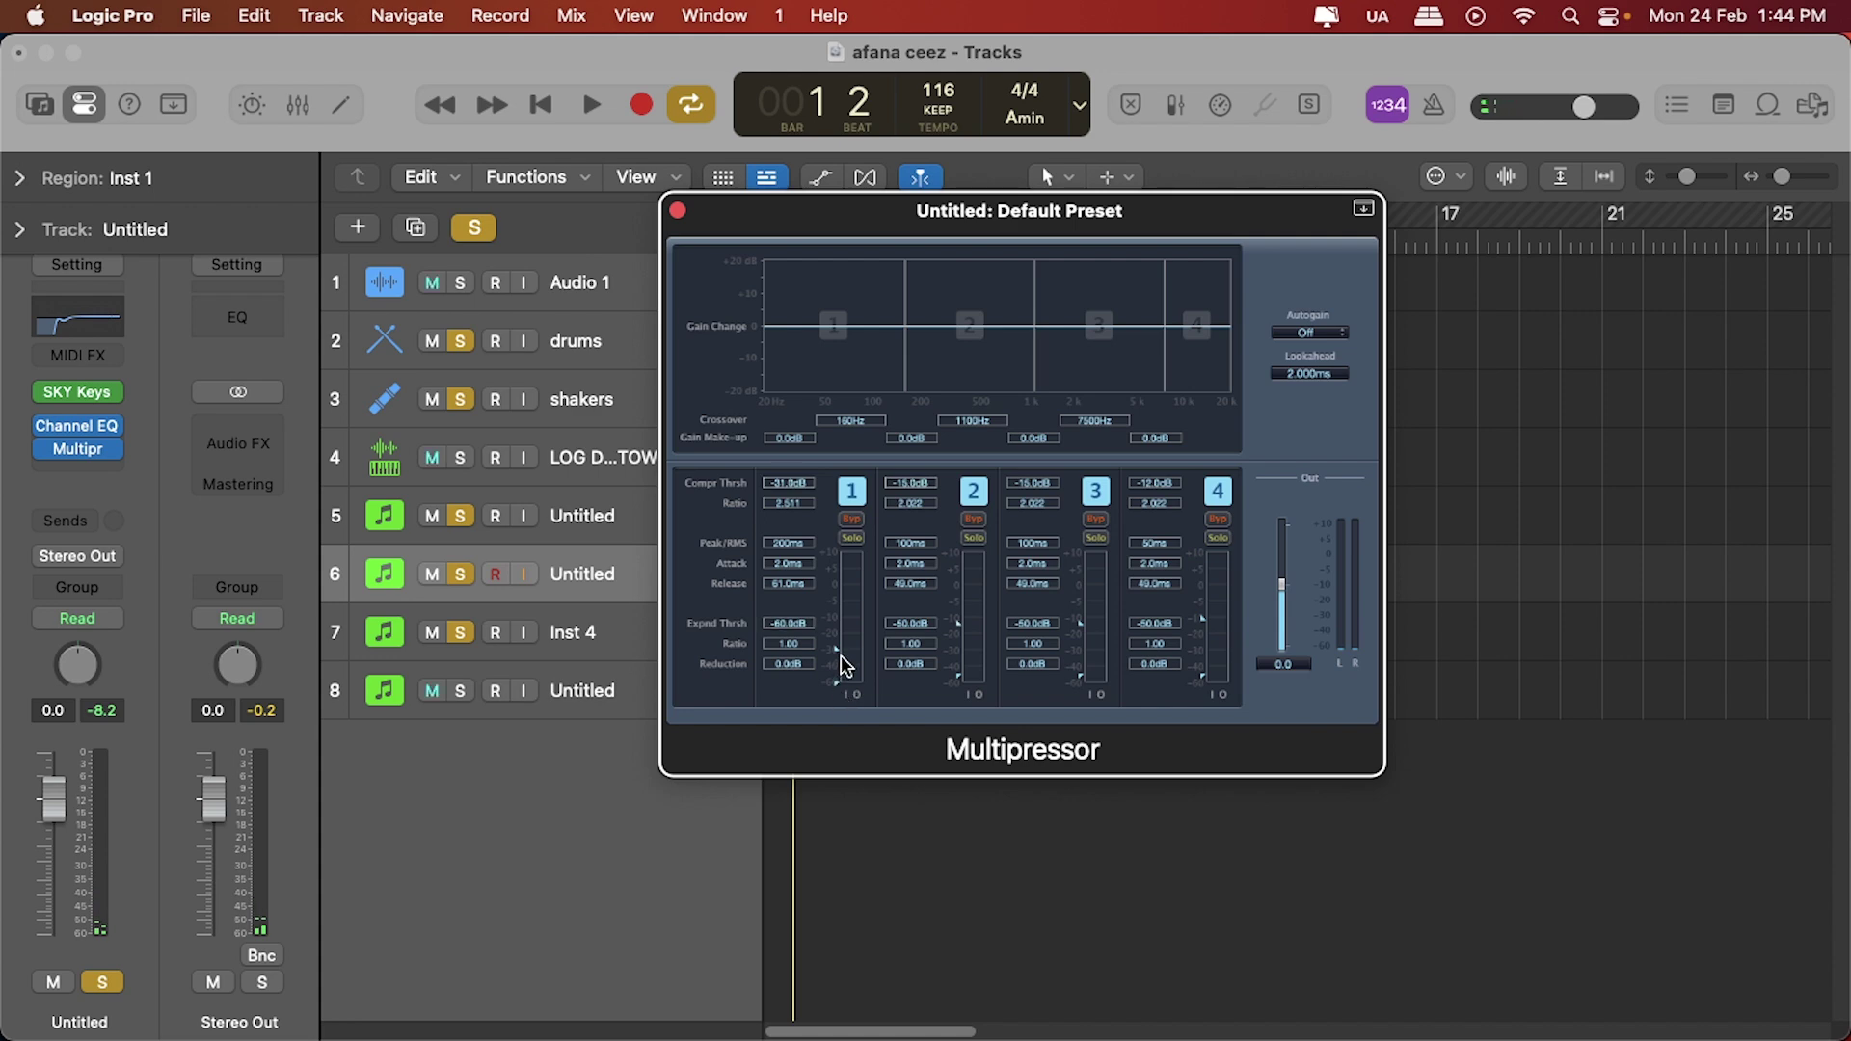
key("space")
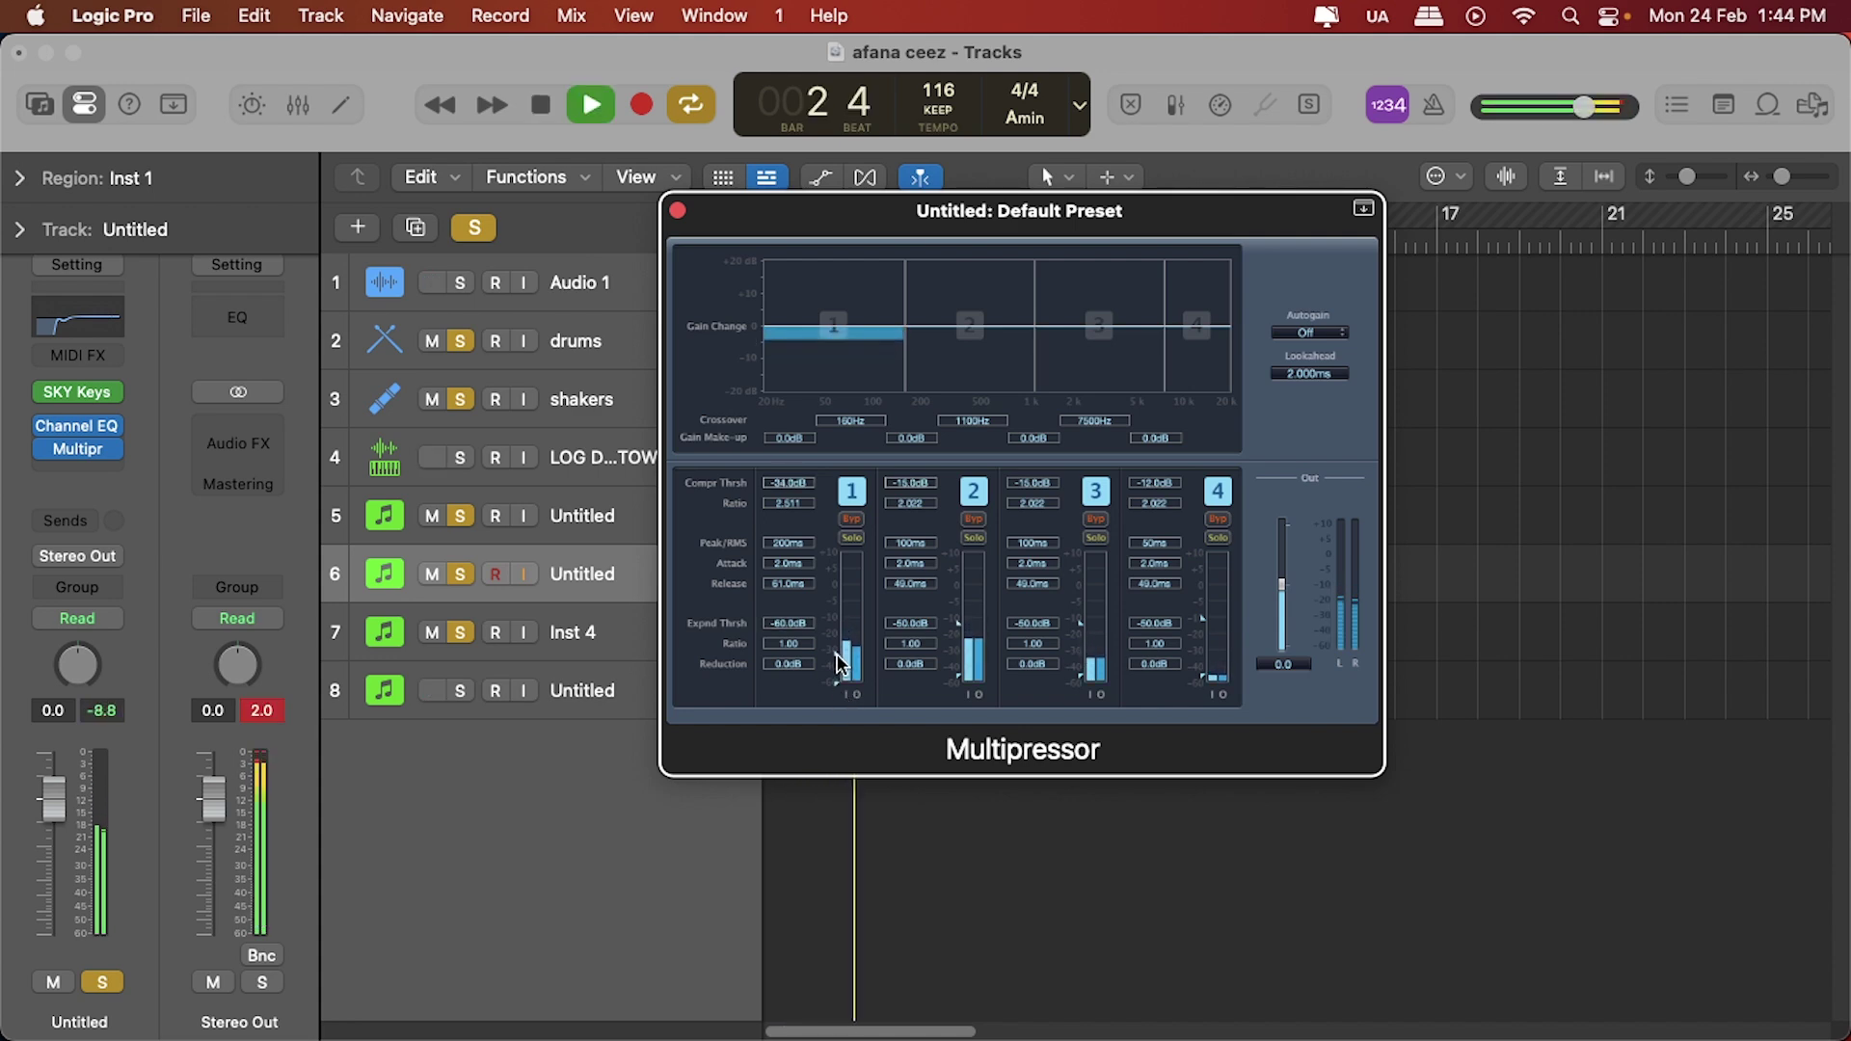
key("space")
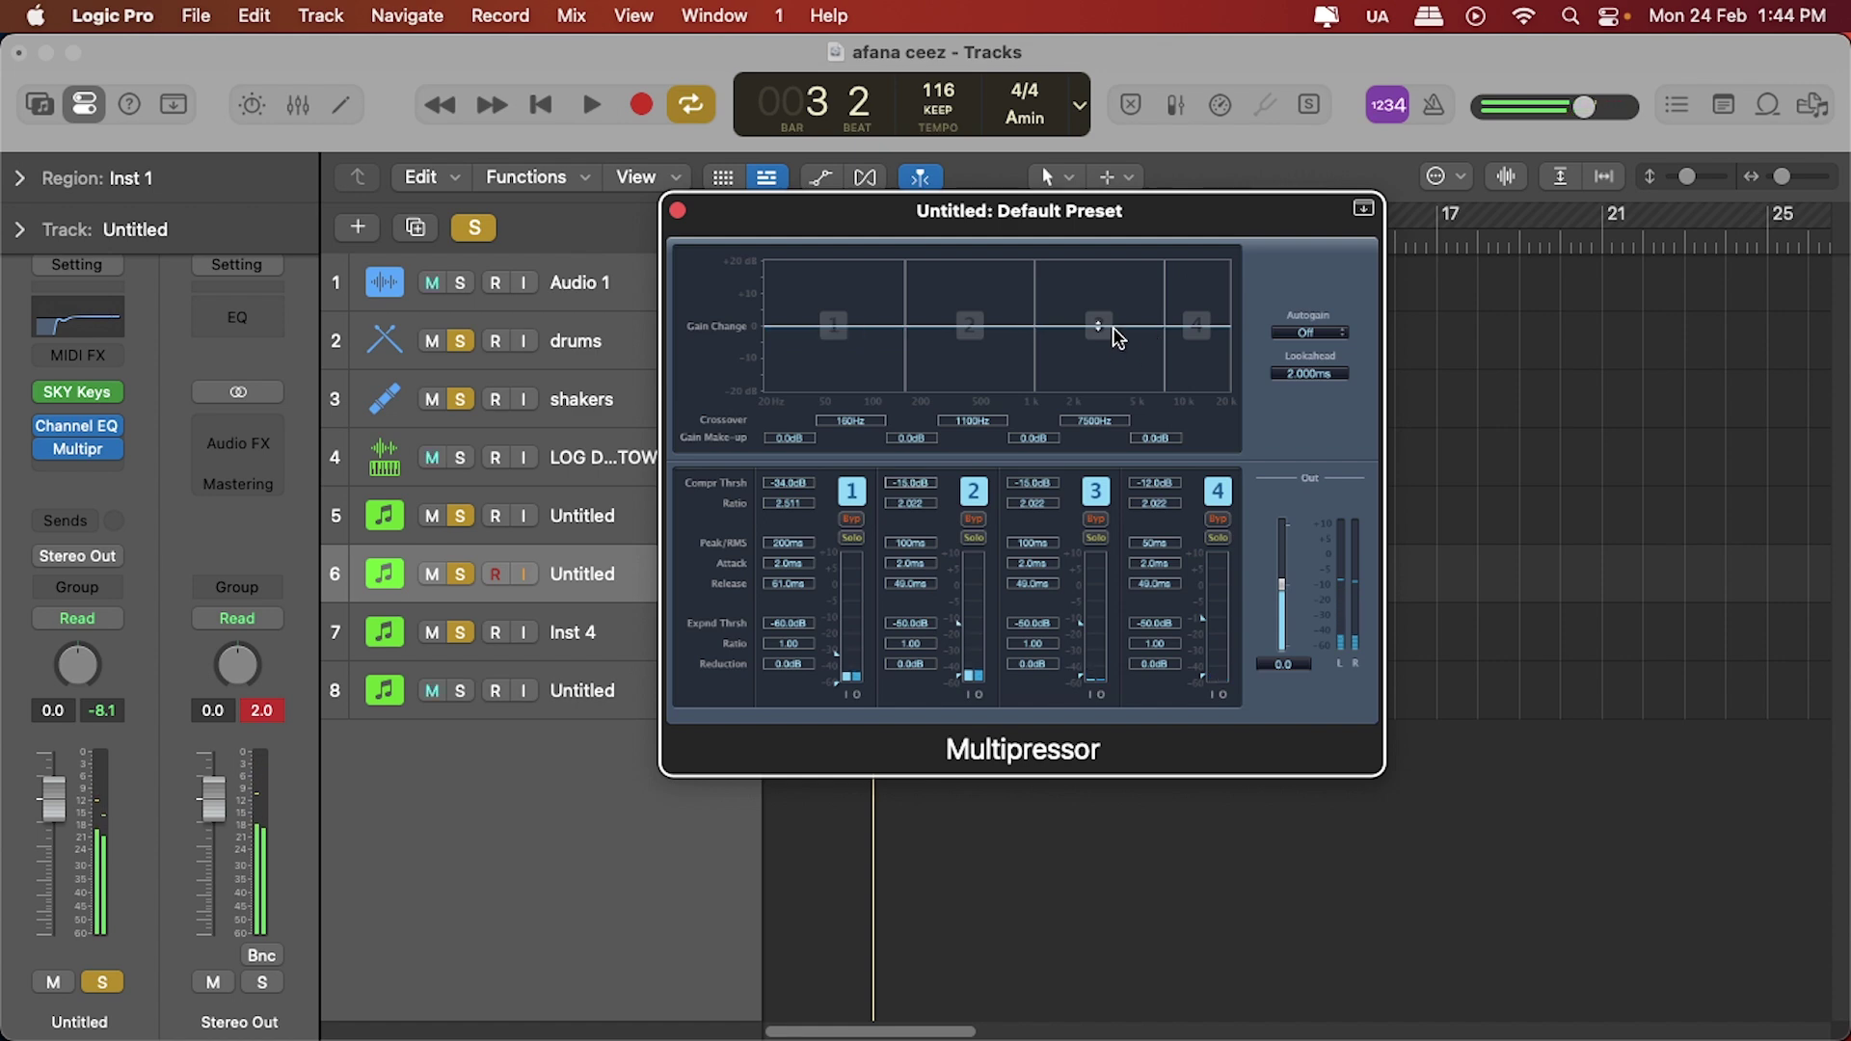
Set the Multipressor's gain make-up to 2.5 dB for band 3 and -2.5 dB for band 1 during playback.
left_click_drag(1114, 322, 1115, 317)
key("space")
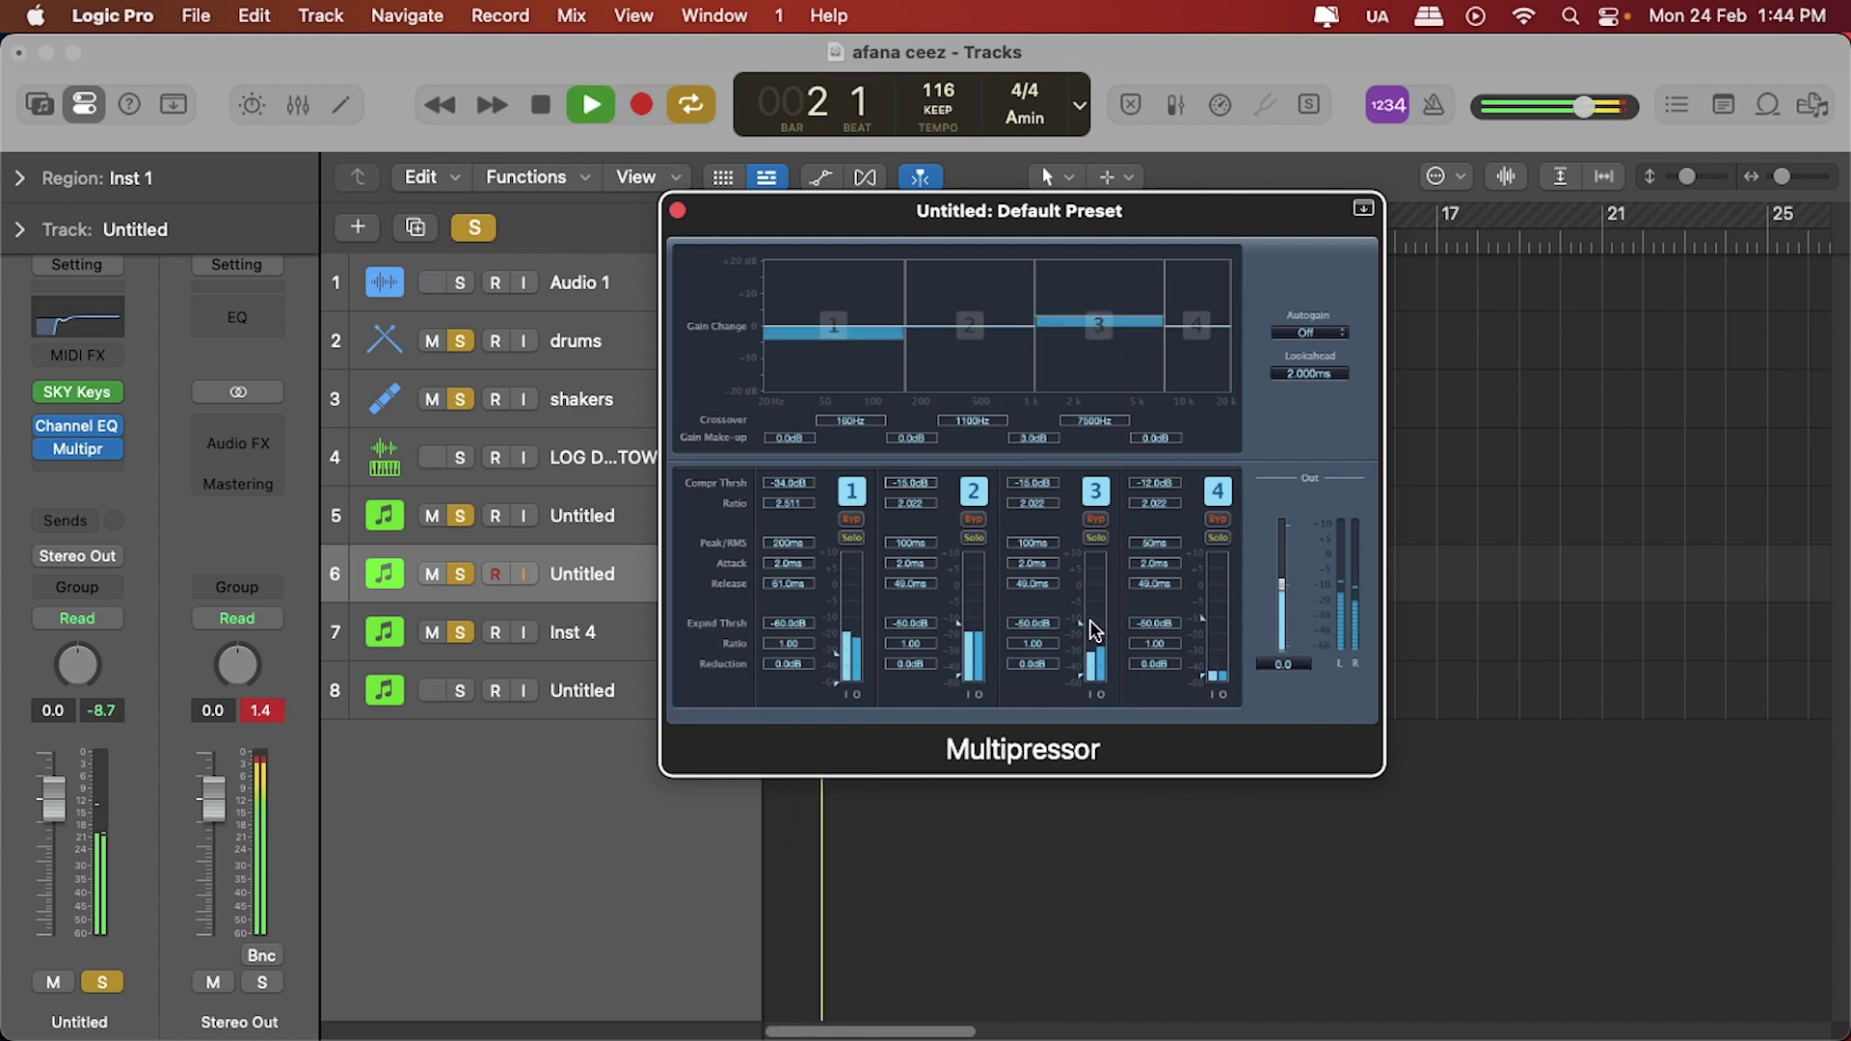
left_click_drag(1103, 314, 1104, 319)
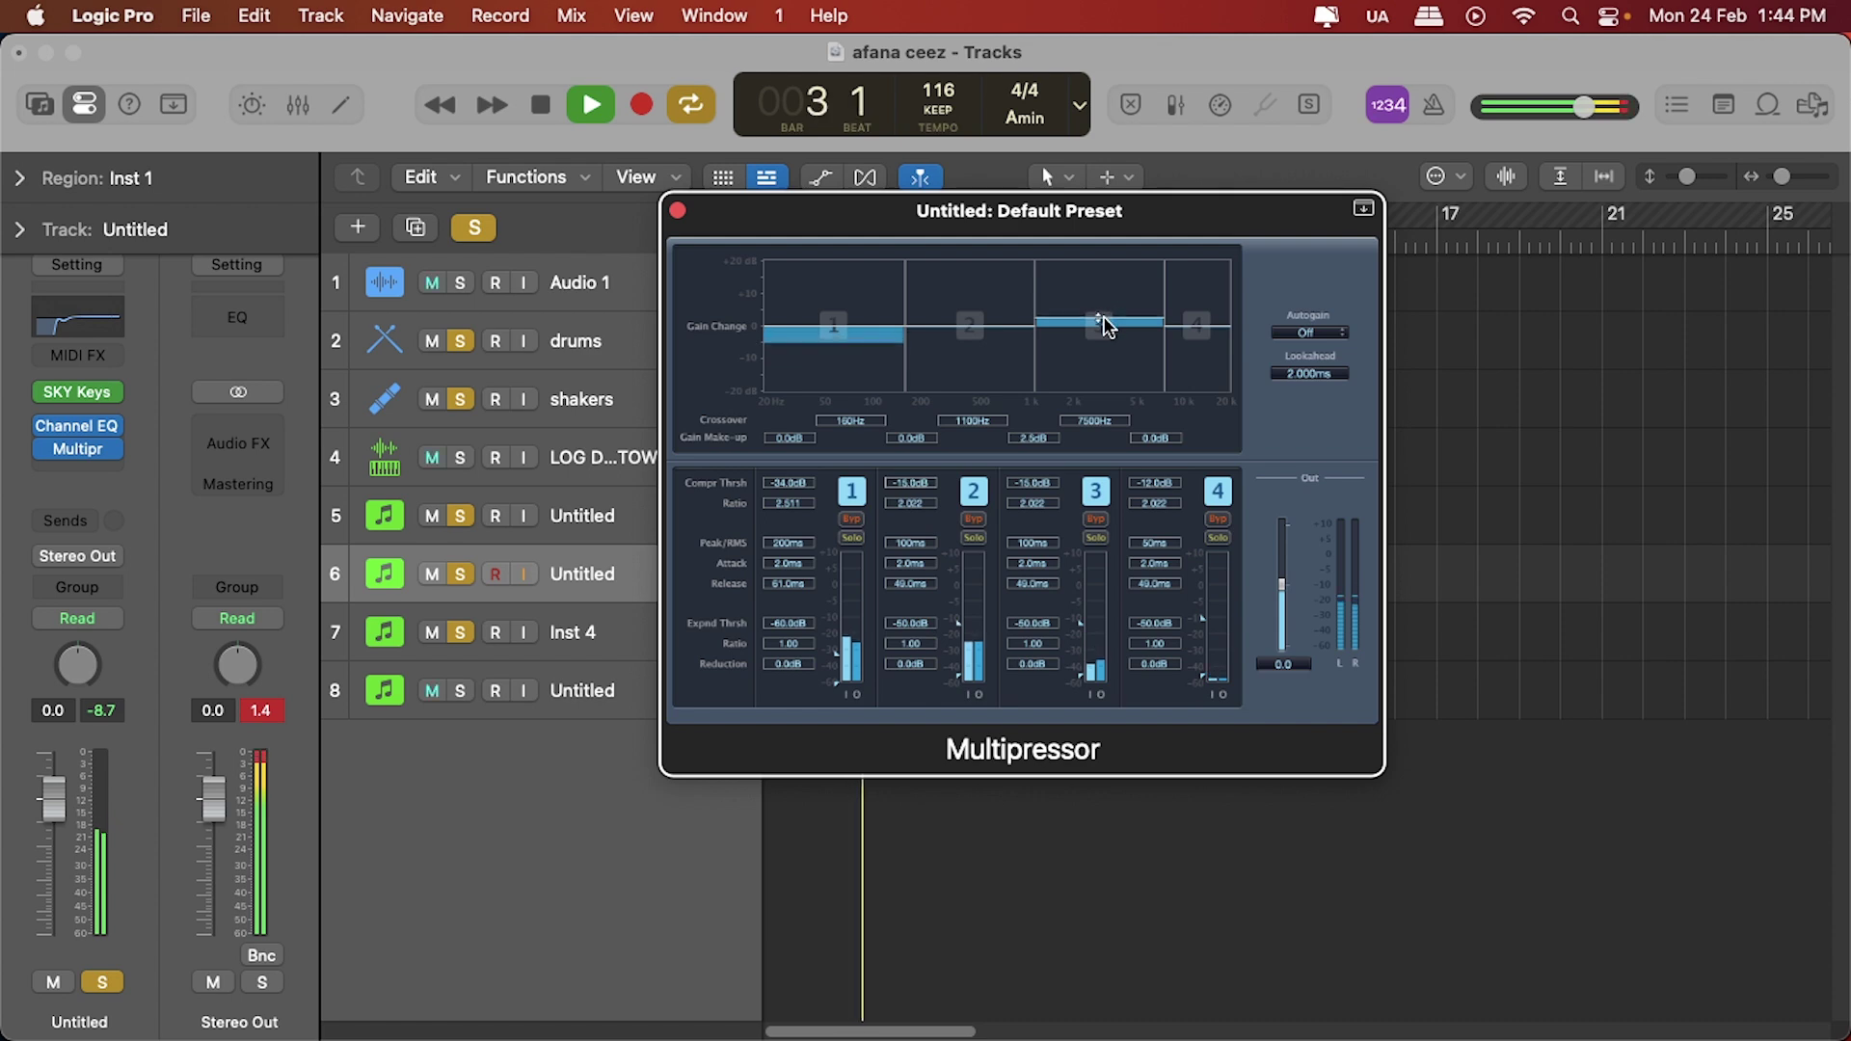
left_click_drag(861, 334, 862, 343)
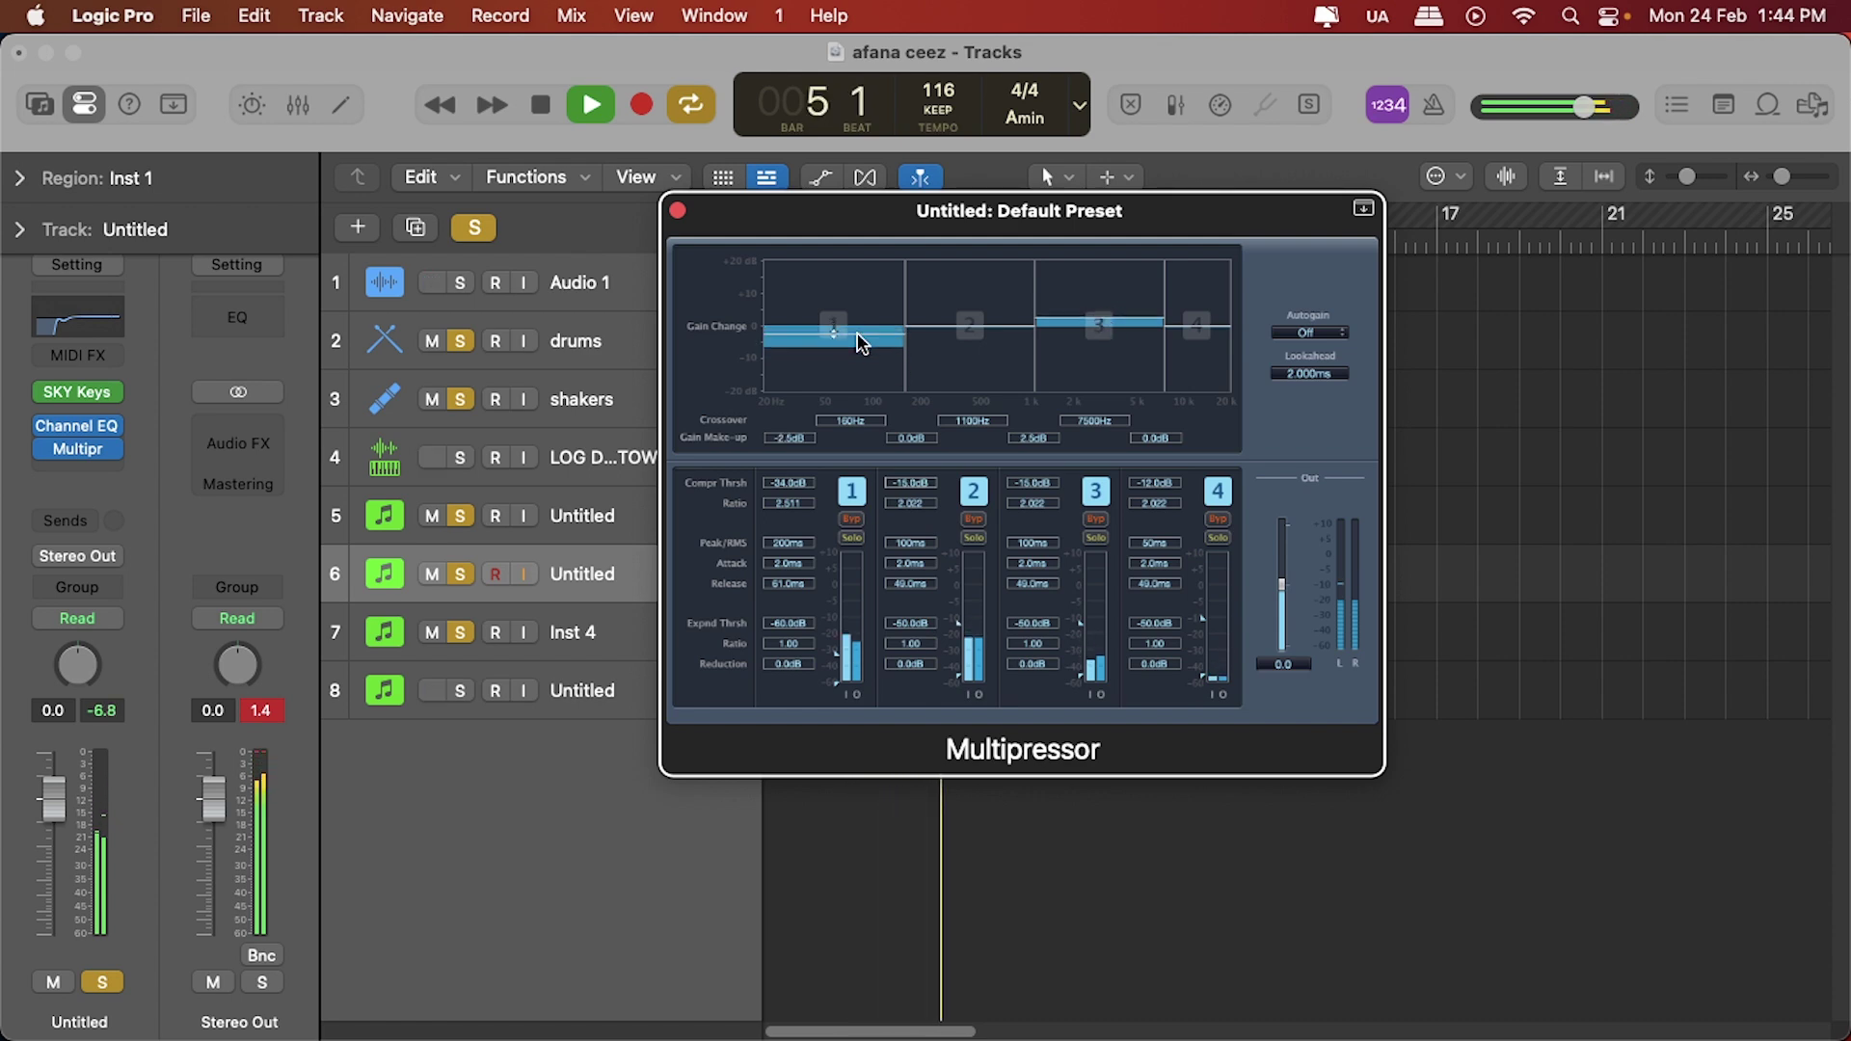
key("space")
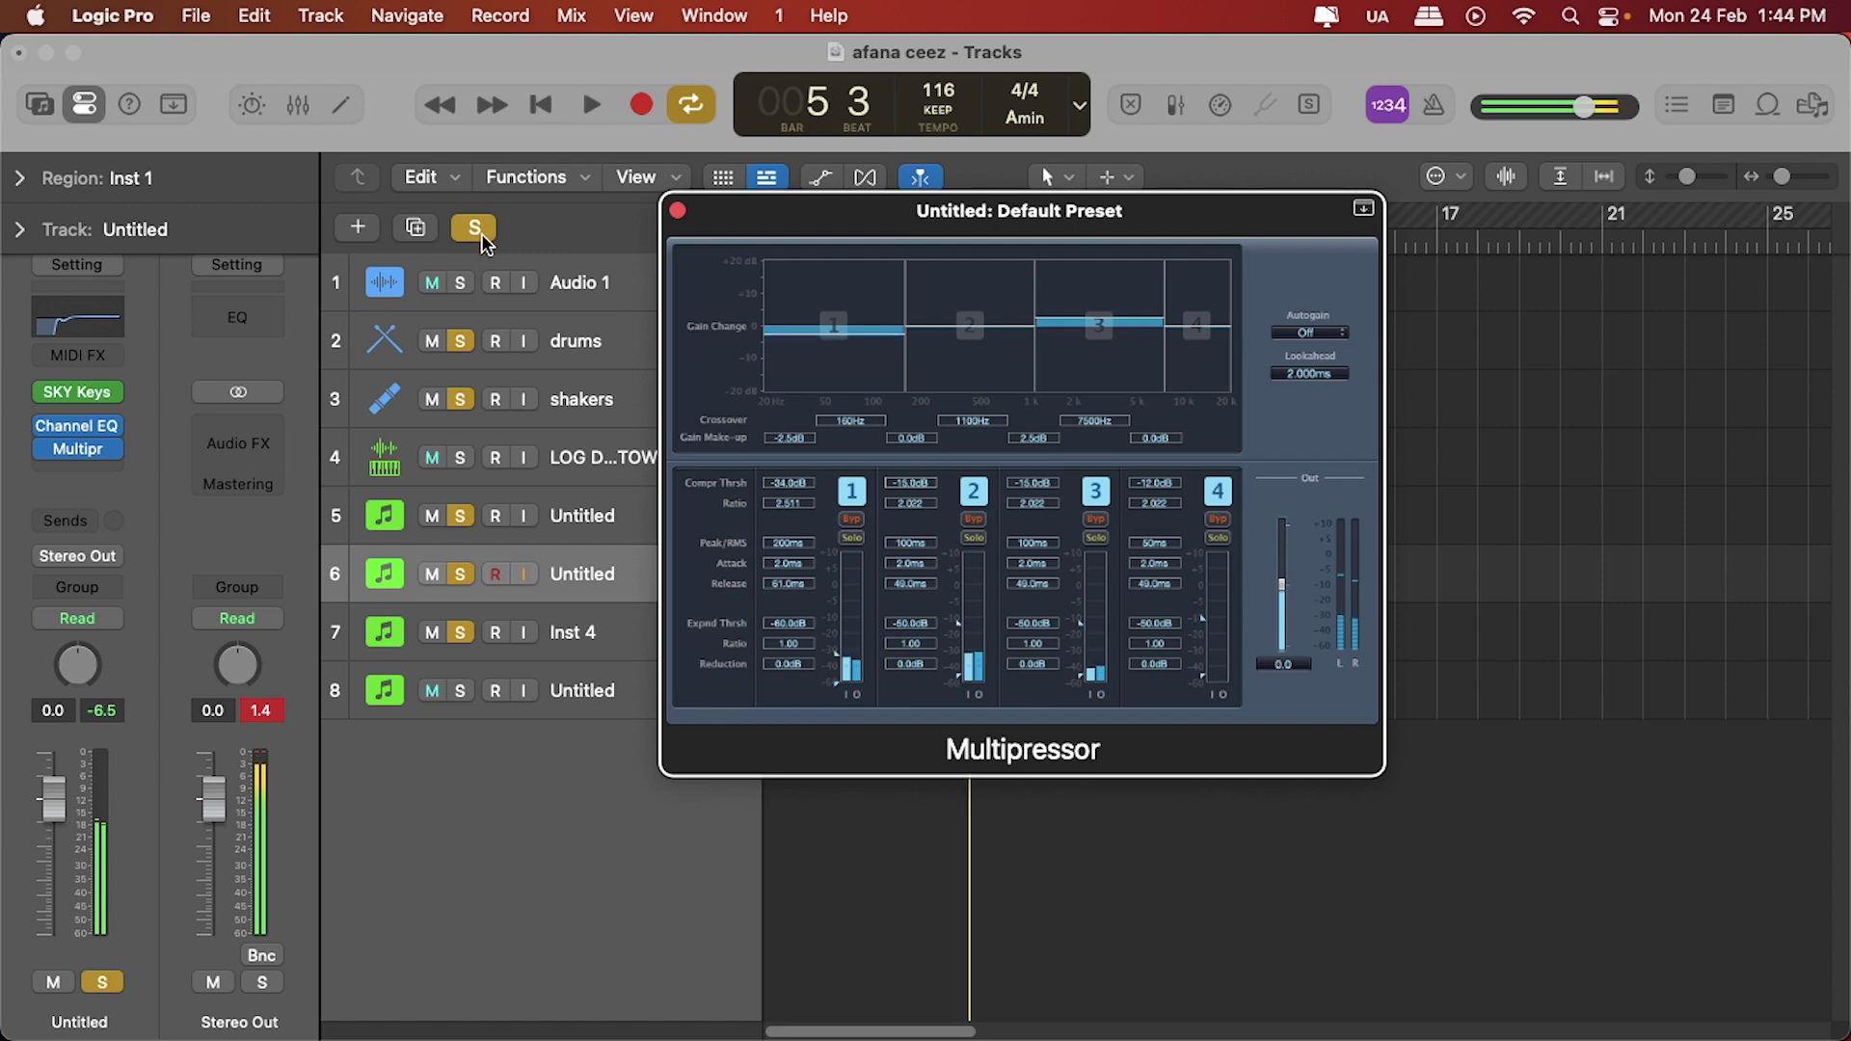
Restart playback of the soloed tracks and close the Multipressor to audition its effect on track 6.
key("space")
left_click(679, 211)
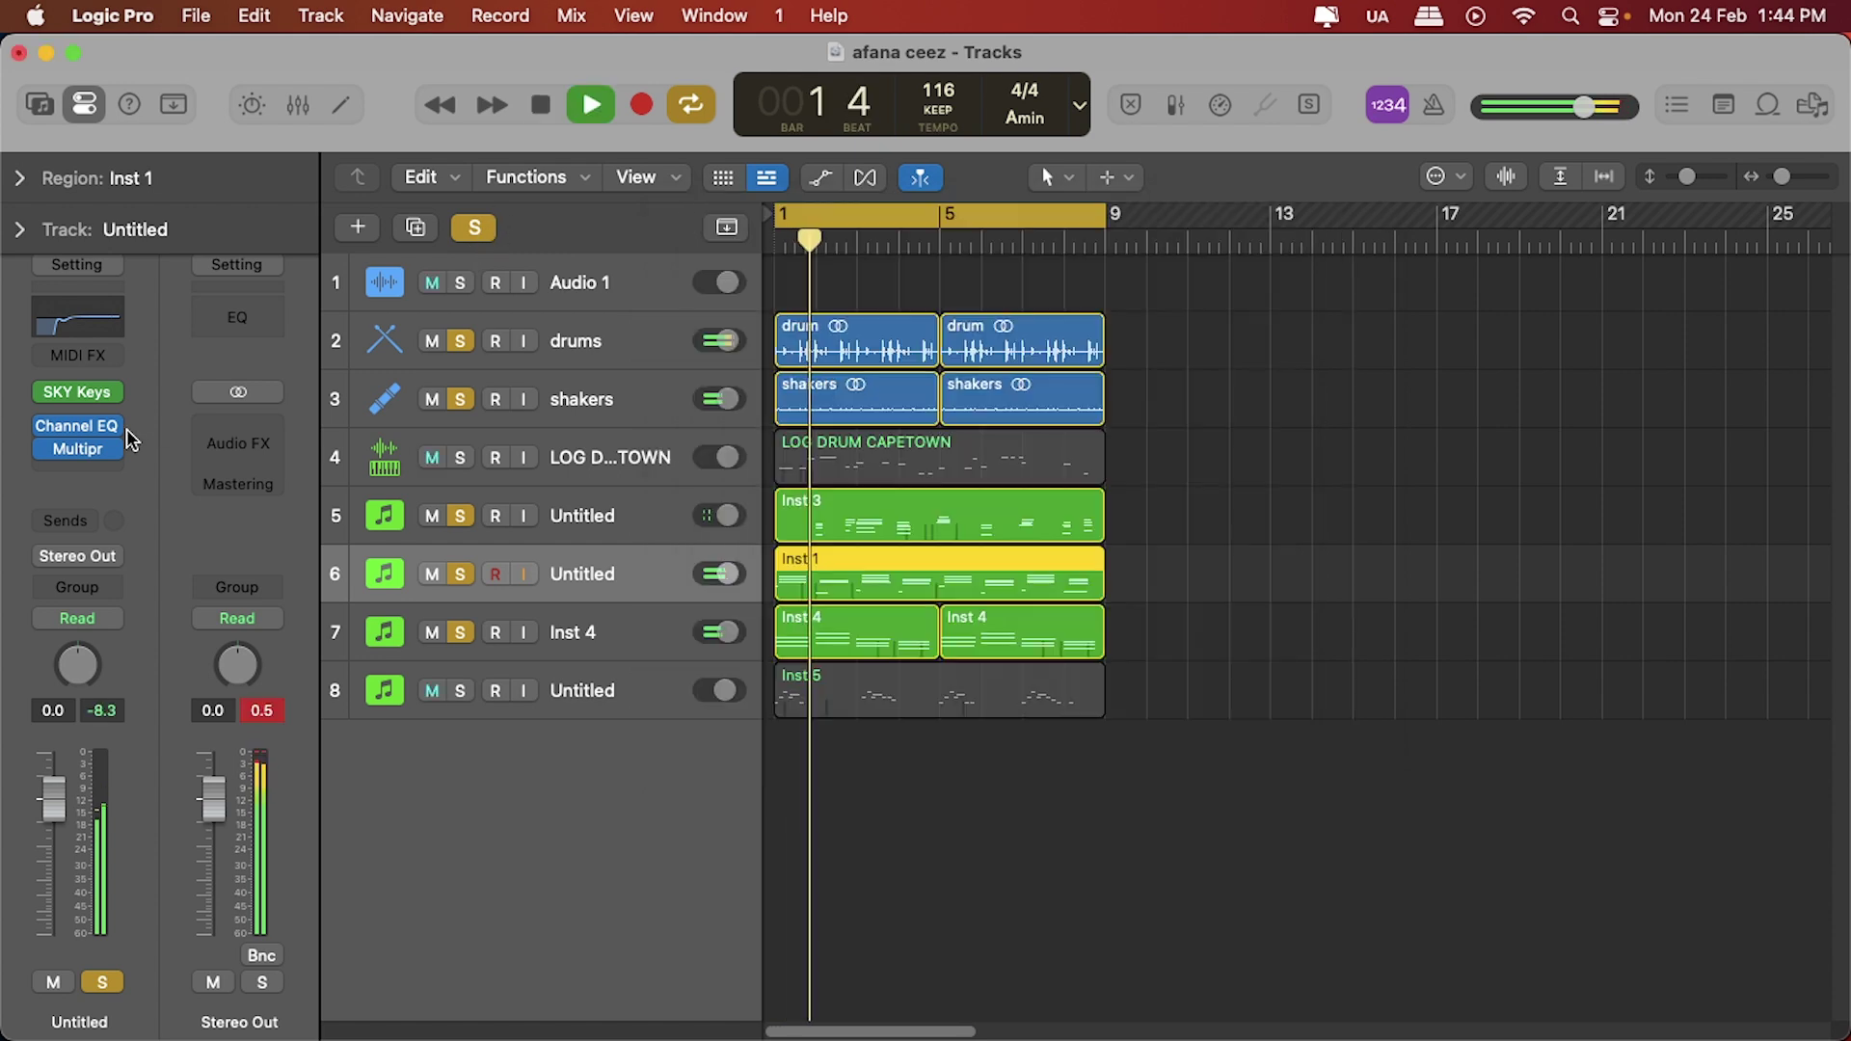
mouse_move(54, 453)
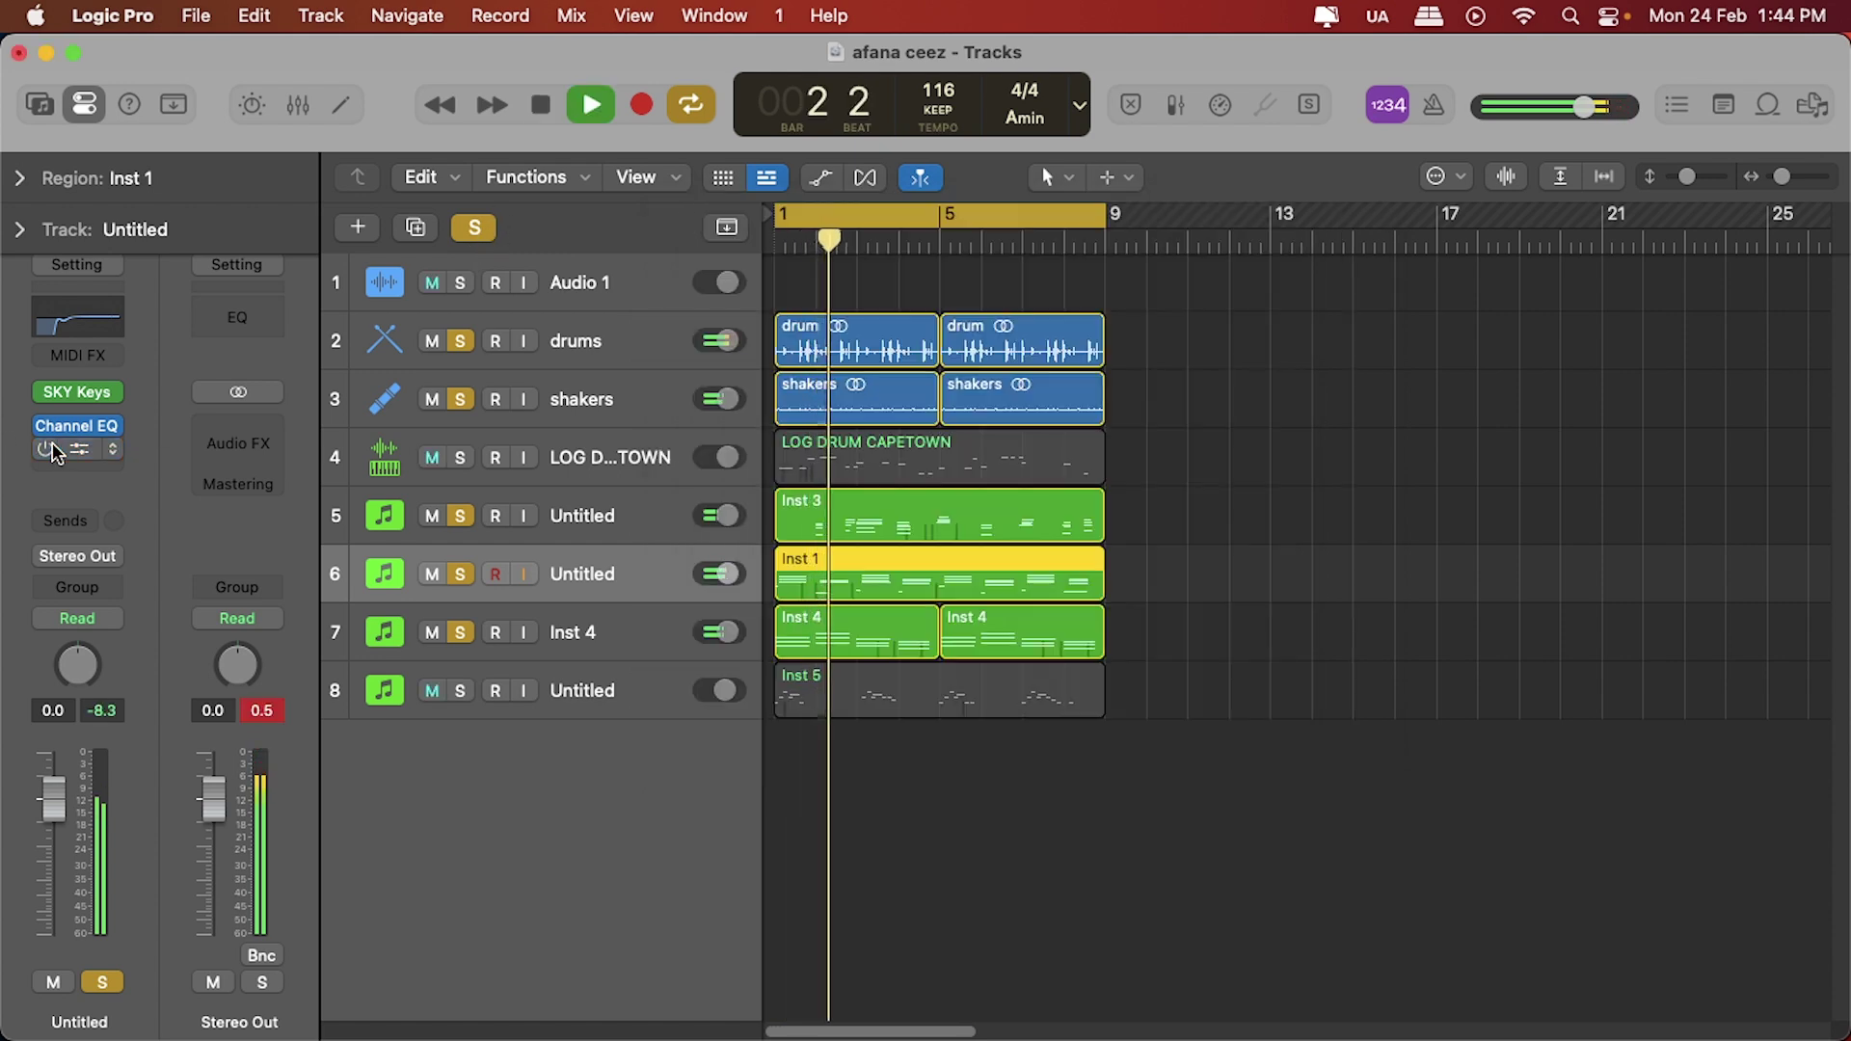